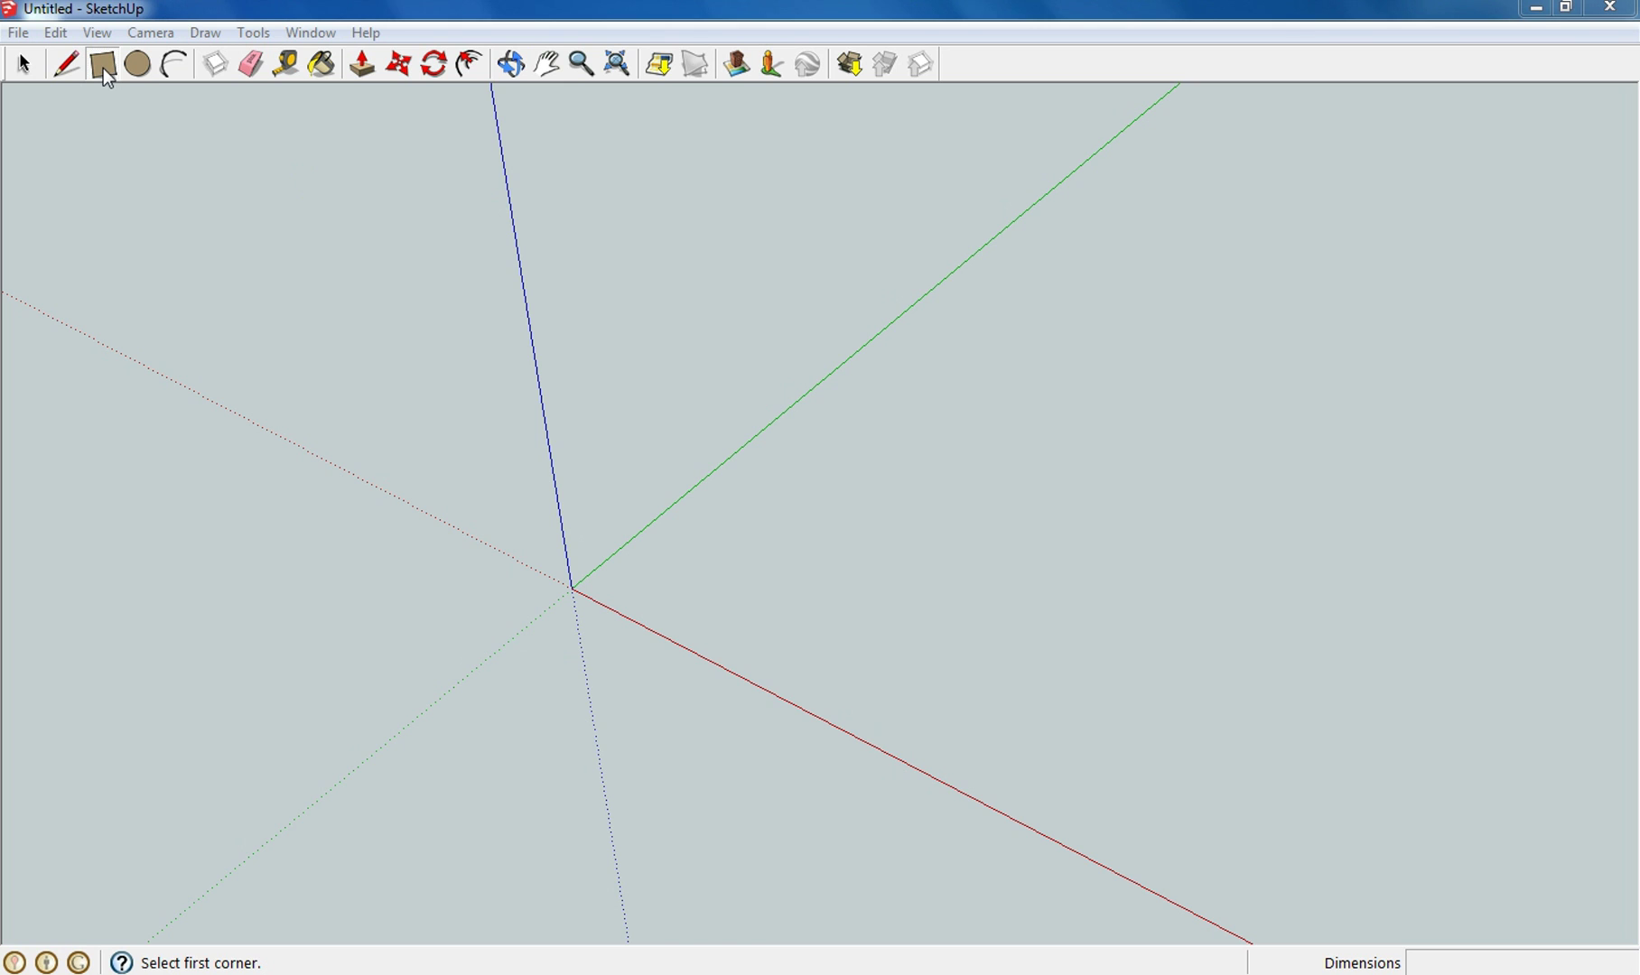
Step: Draw a 20 x 40 inch rectangle from the origin, then orbit and zoom extents to frame it
left_click(103, 67)
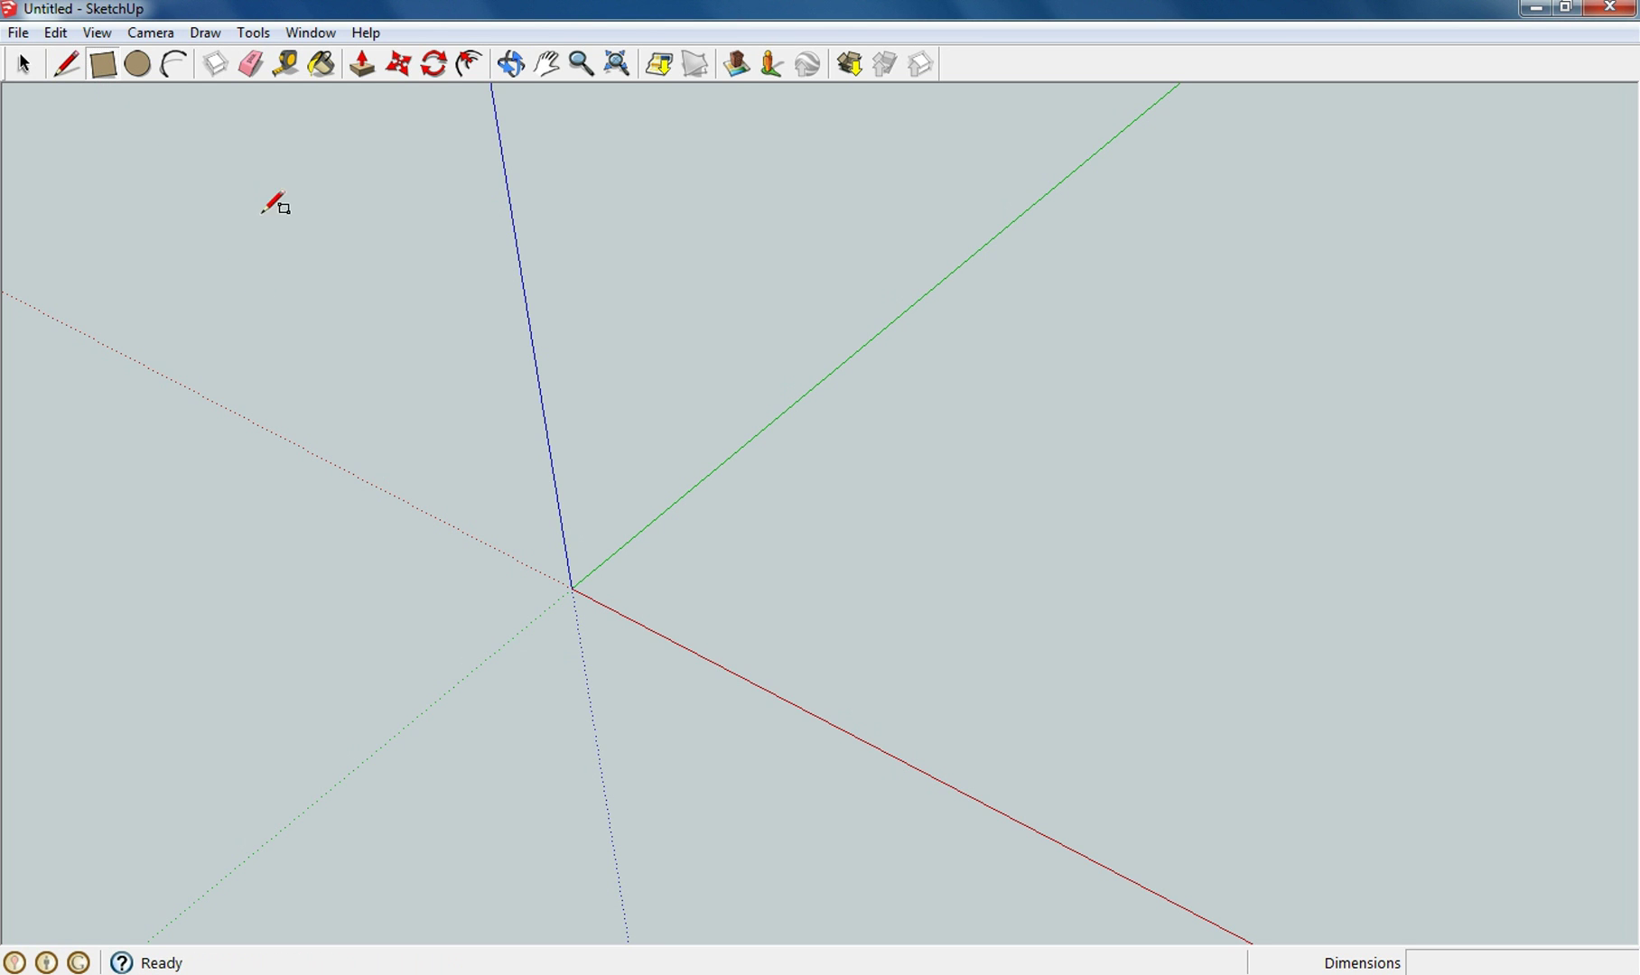
left_click(572, 588)
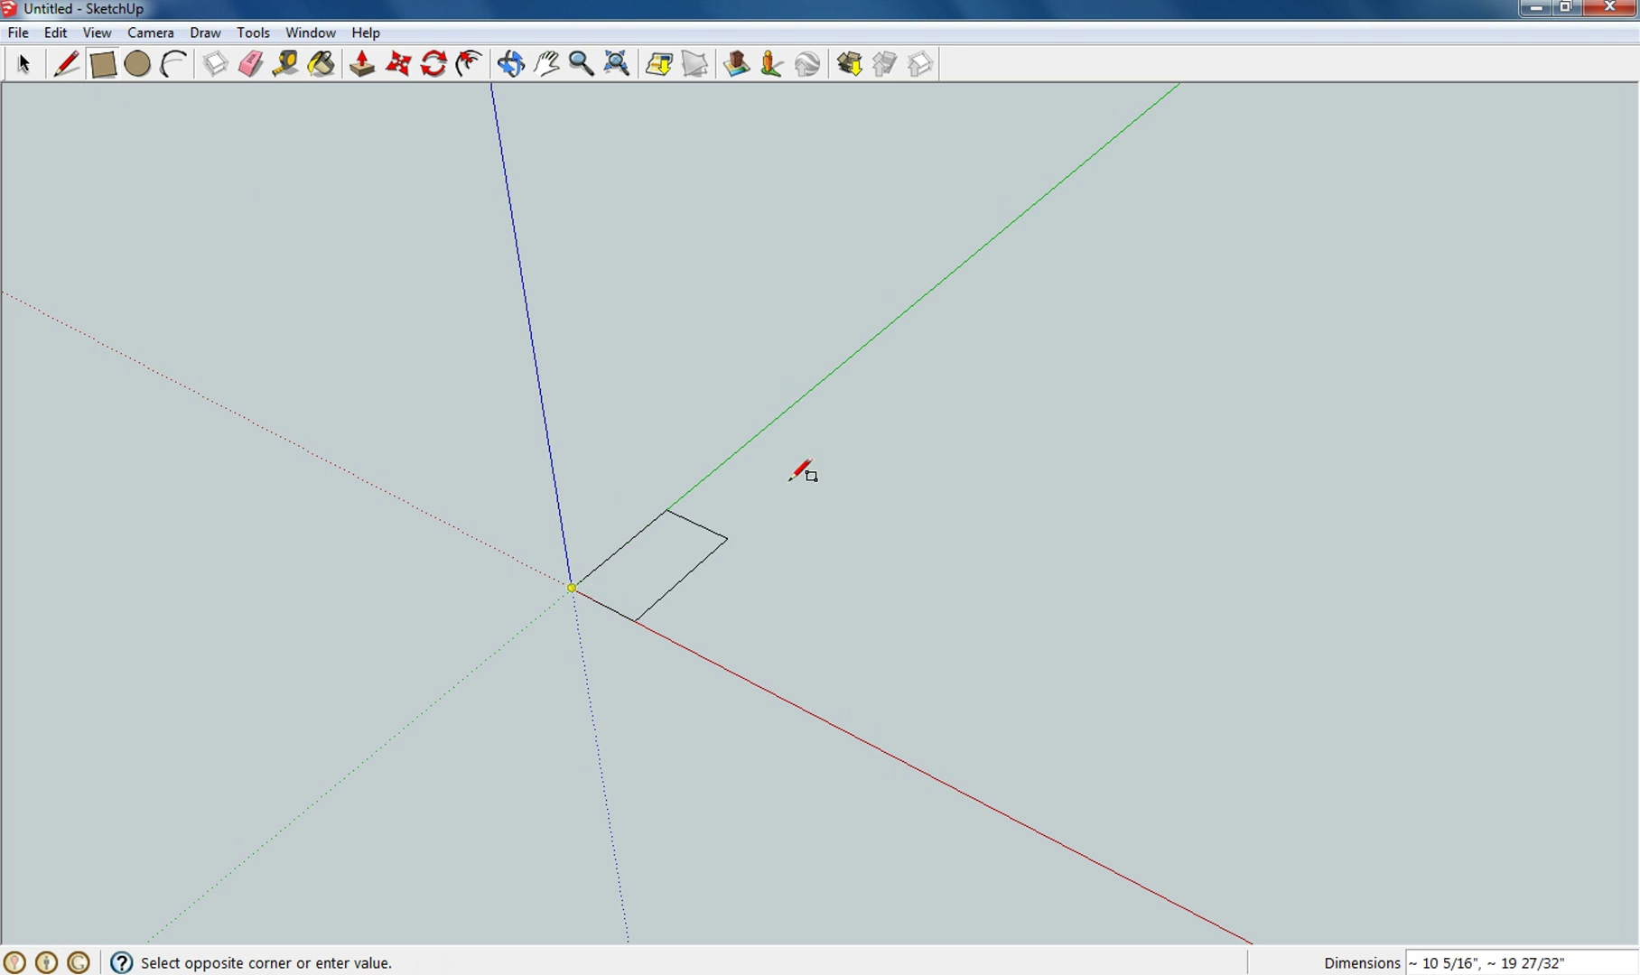
type("20\", 40")
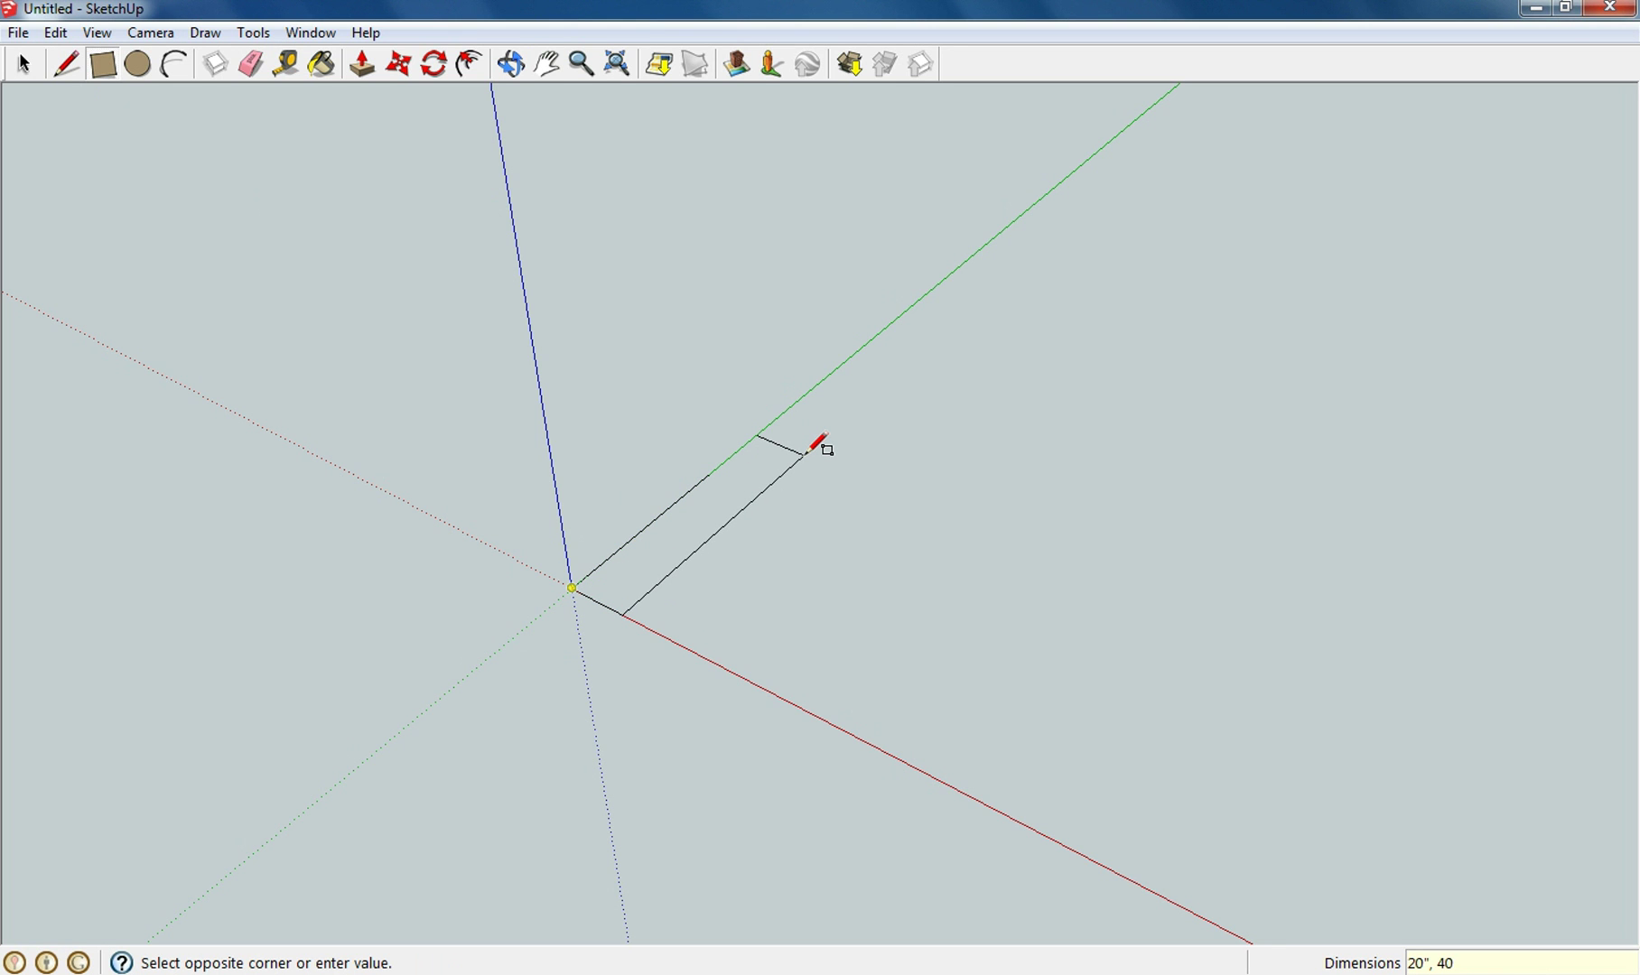
key("Return")
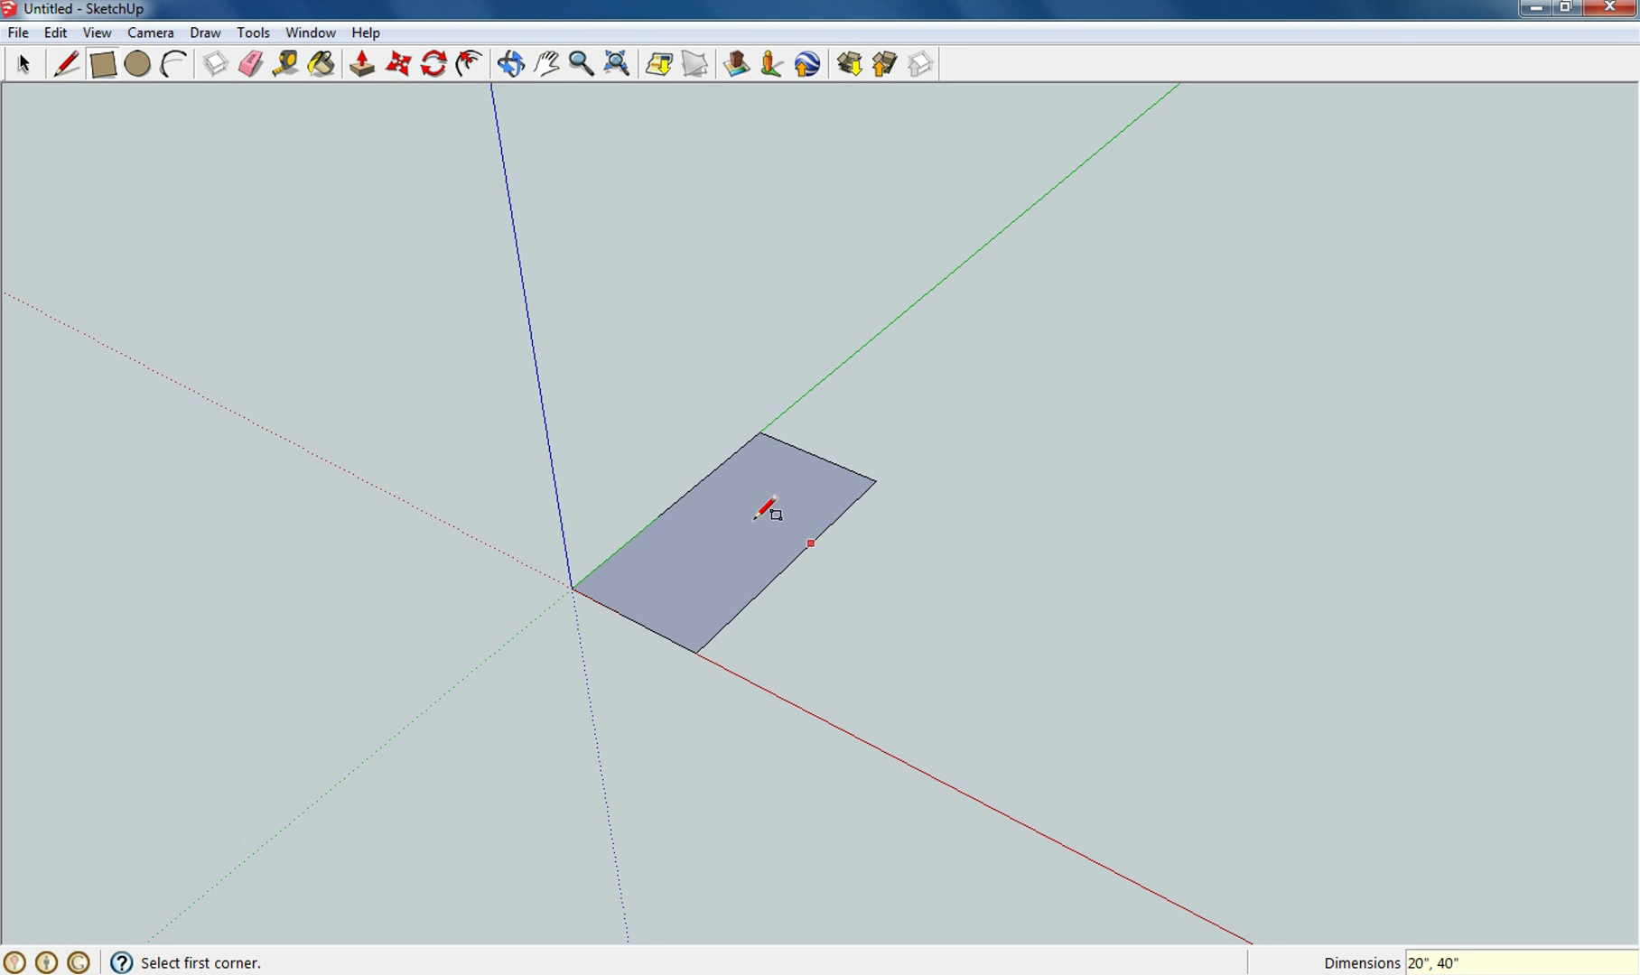
left_click(517, 67)
left_click_drag(813, 431, 322, 357)
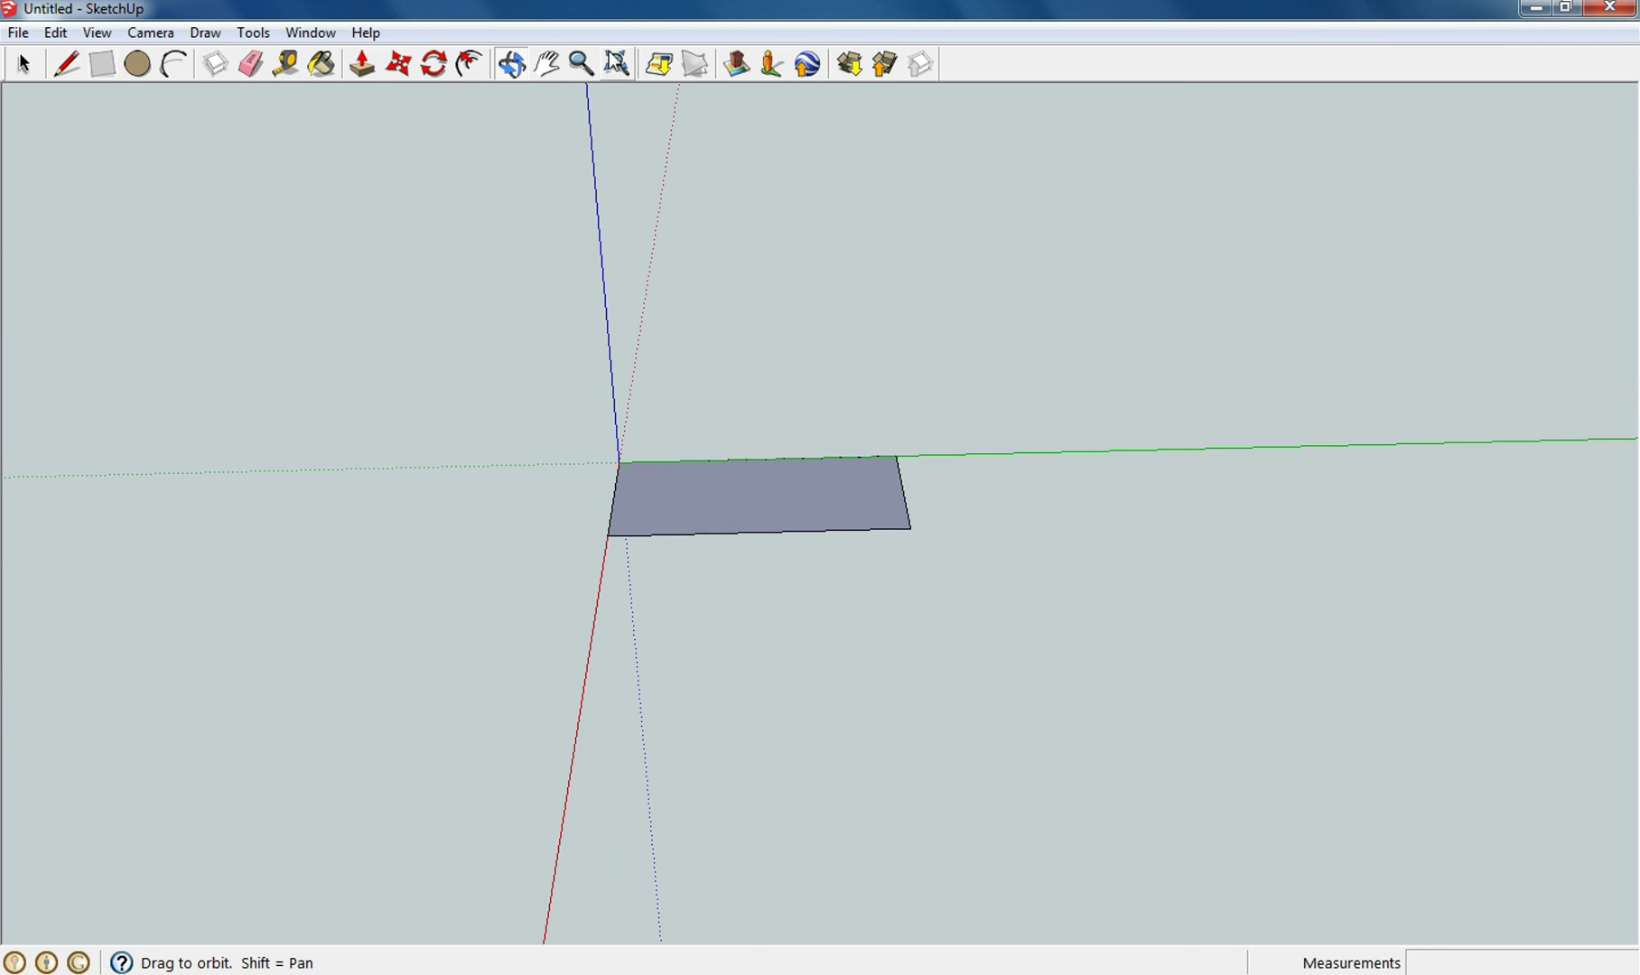
left_click(617, 63)
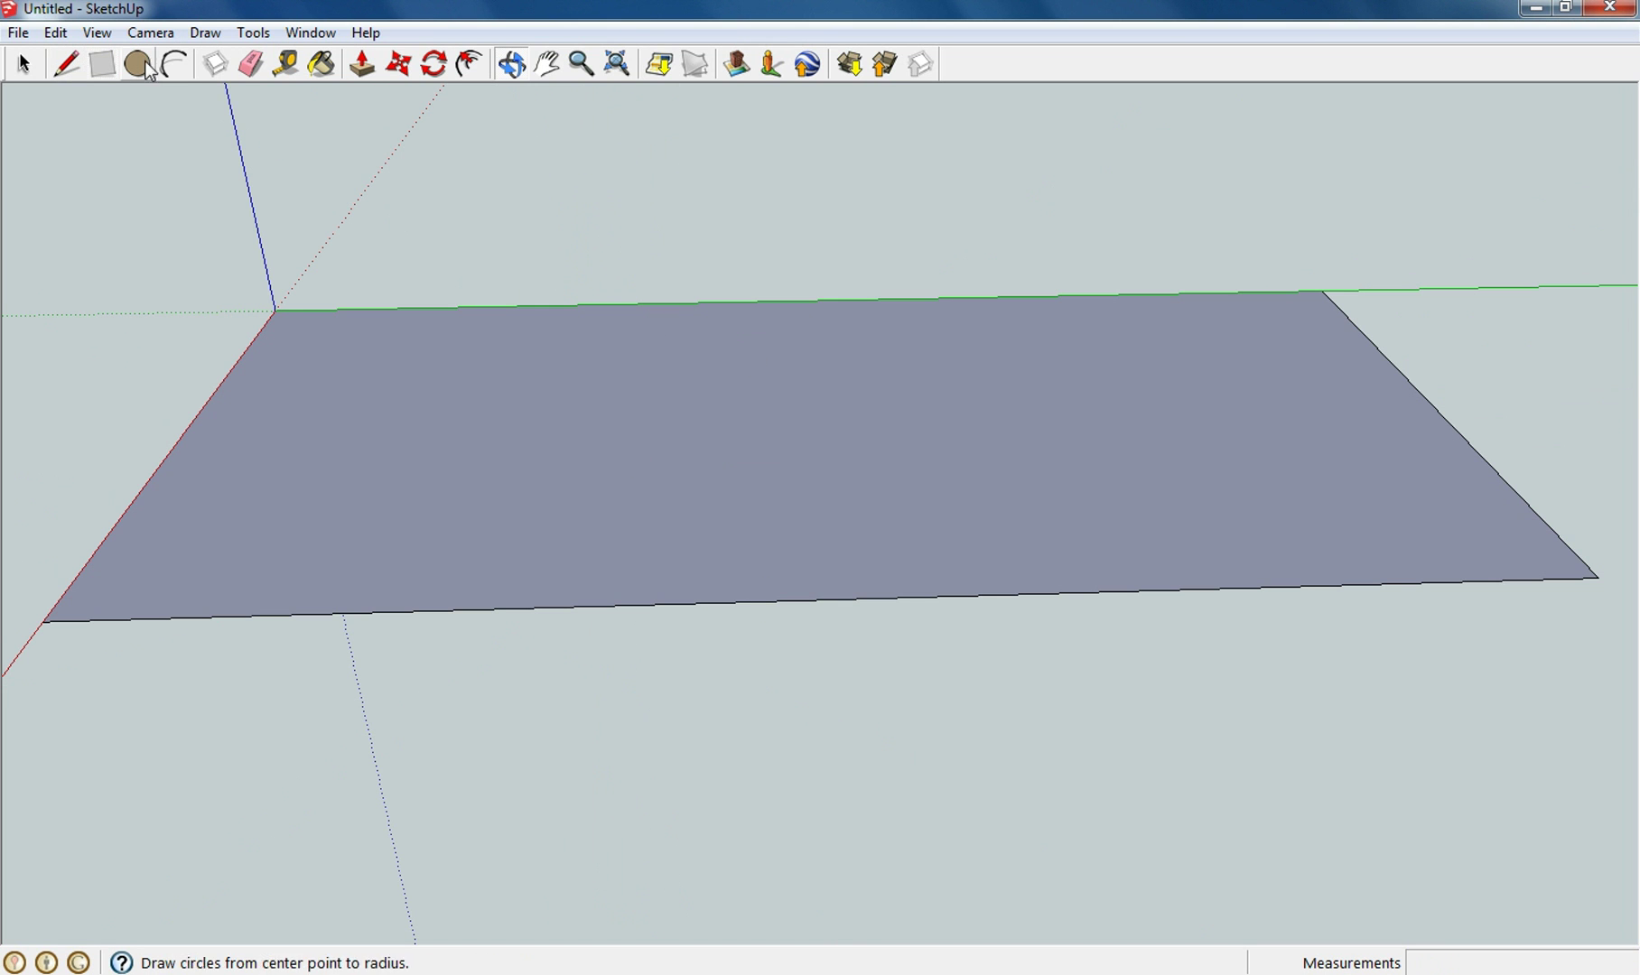
mouse_move(615, 175)
left_mouse_down()
mouse_move(626, 319)
mouse_move(583, 345)
mouse_move(440, 267)
left_mouse_up()
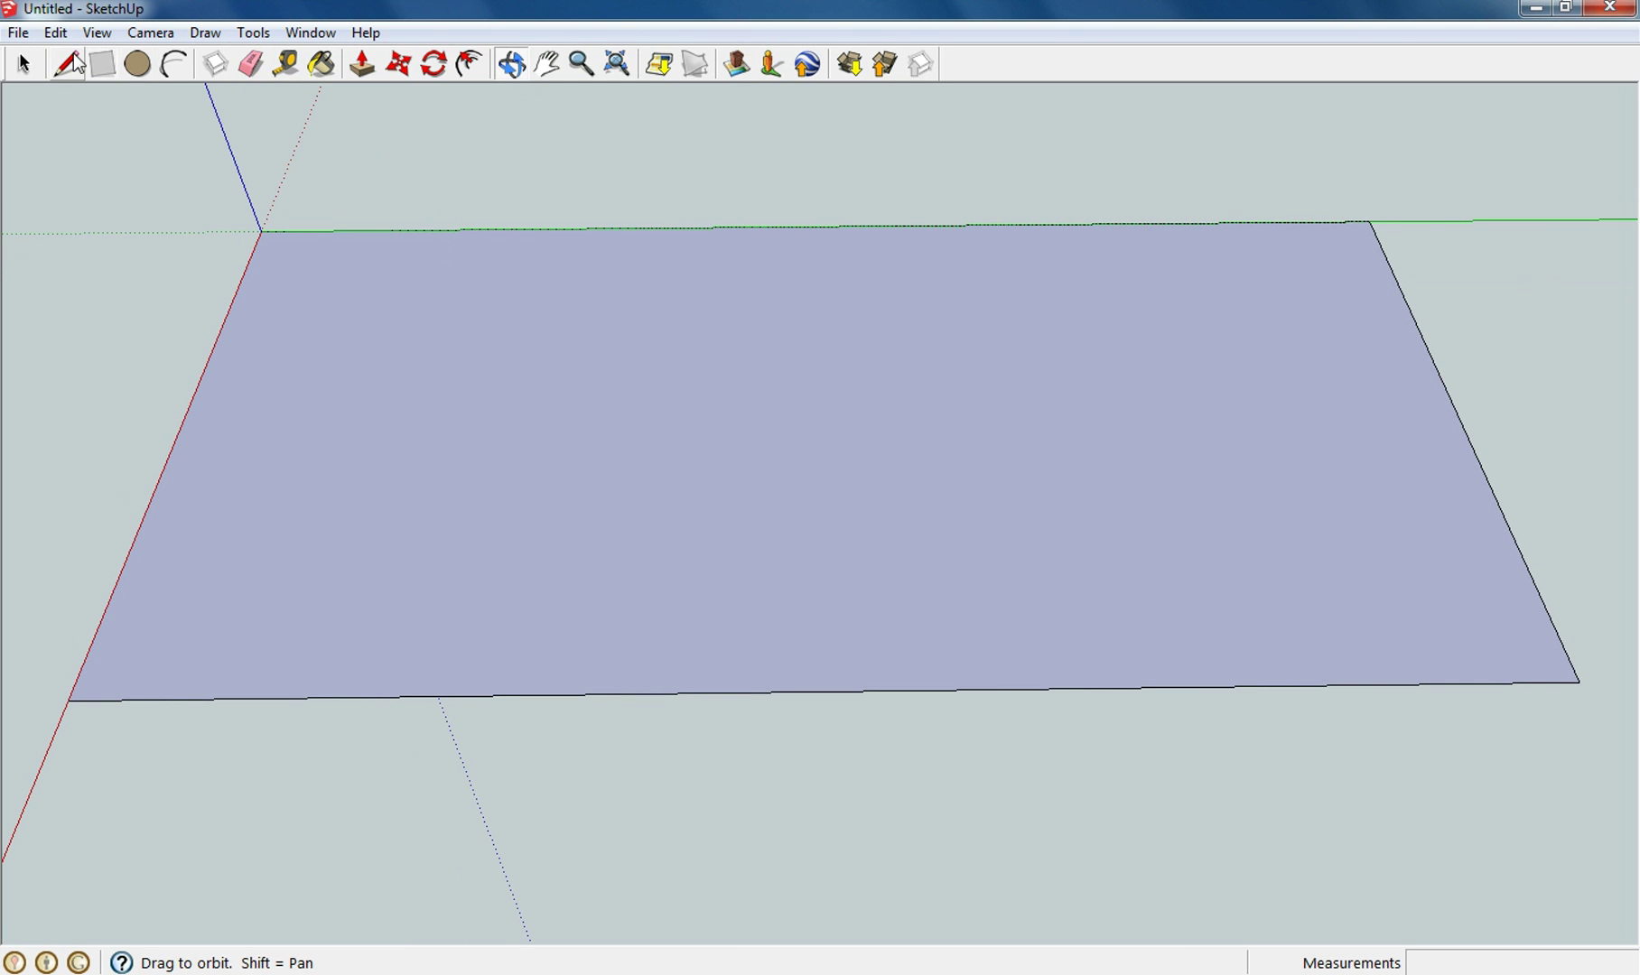
Step: Place guides 3 inches in from the back and front long edges
left_click(285, 64)
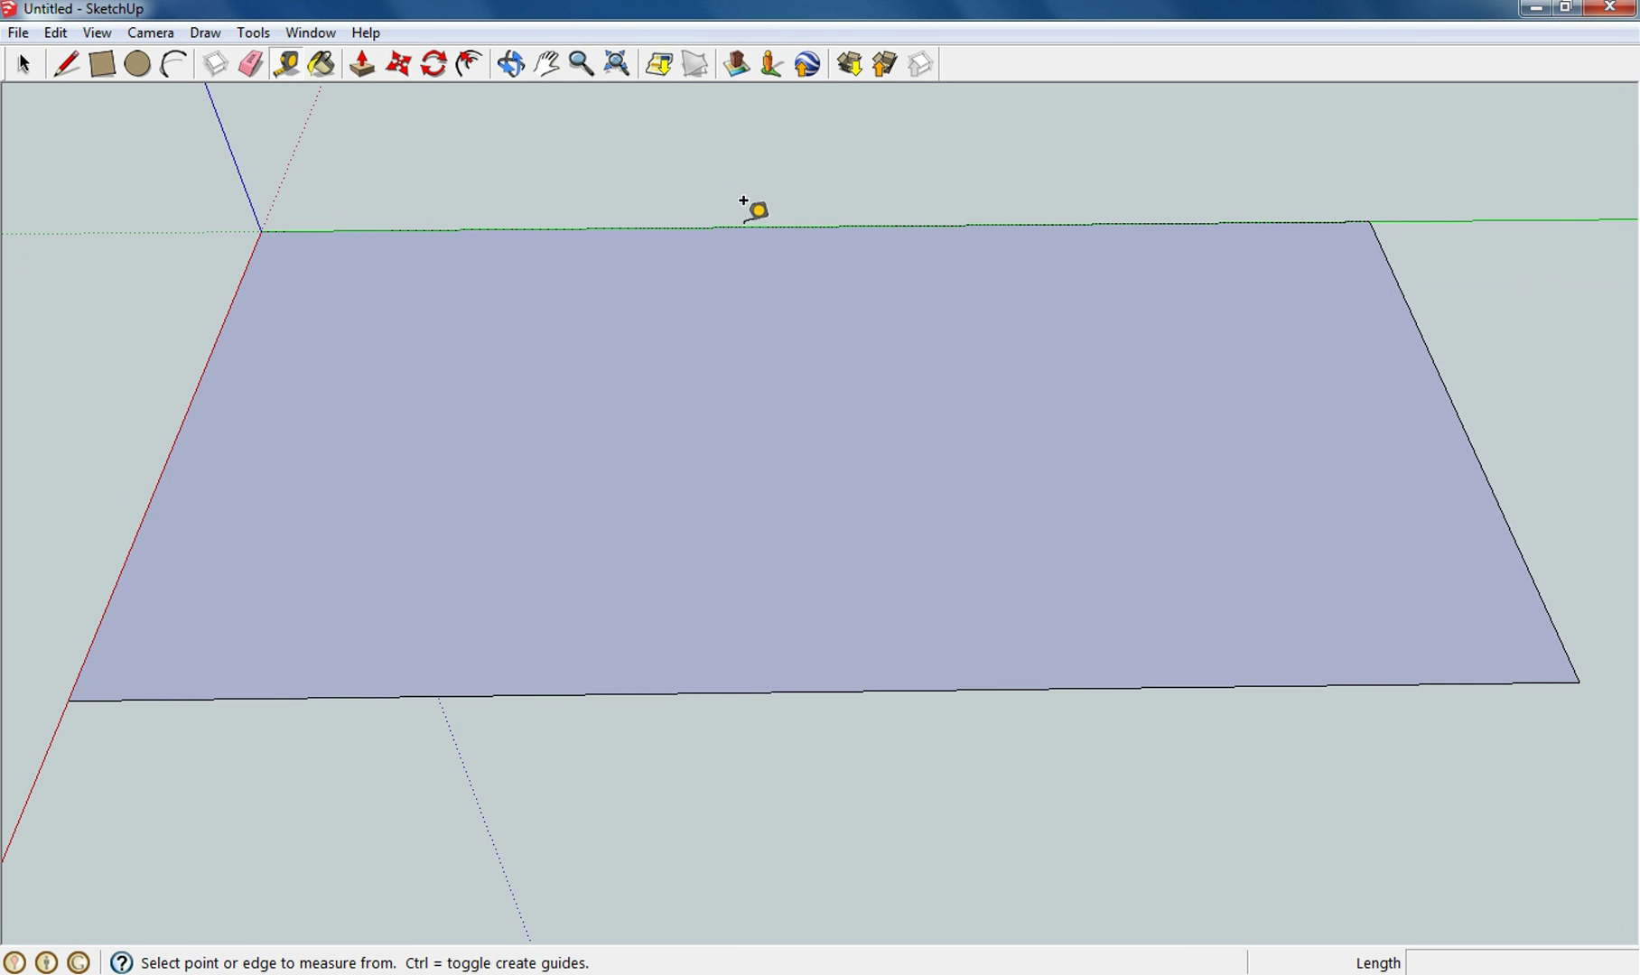
left_click(751, 227)
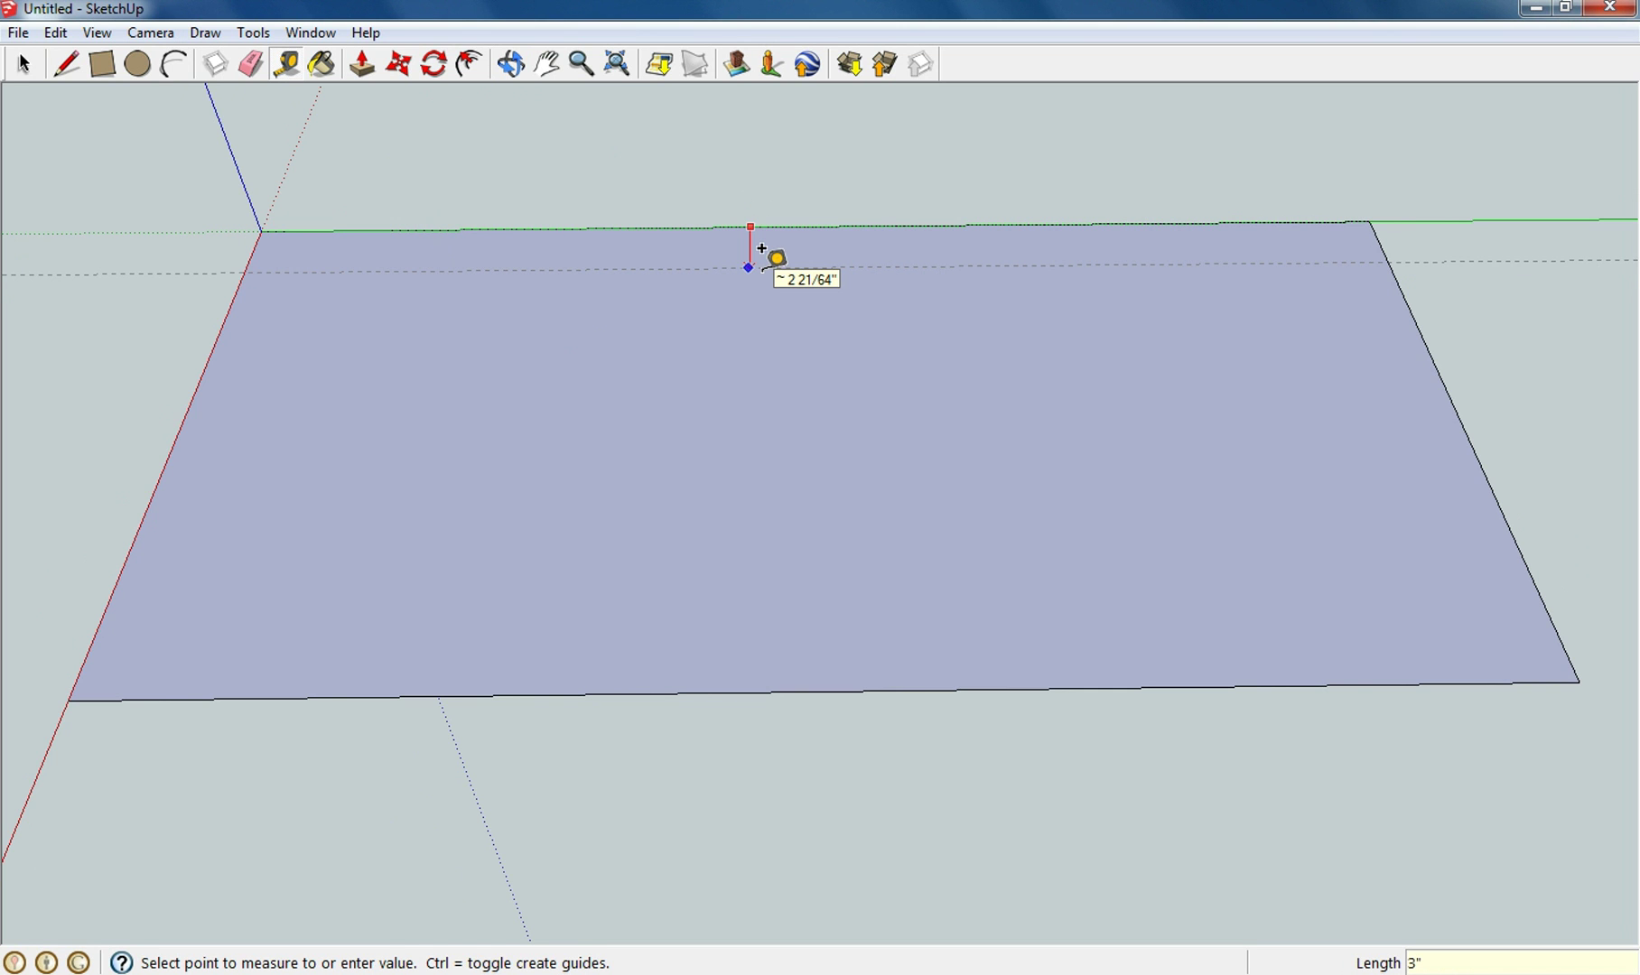
key("Return")
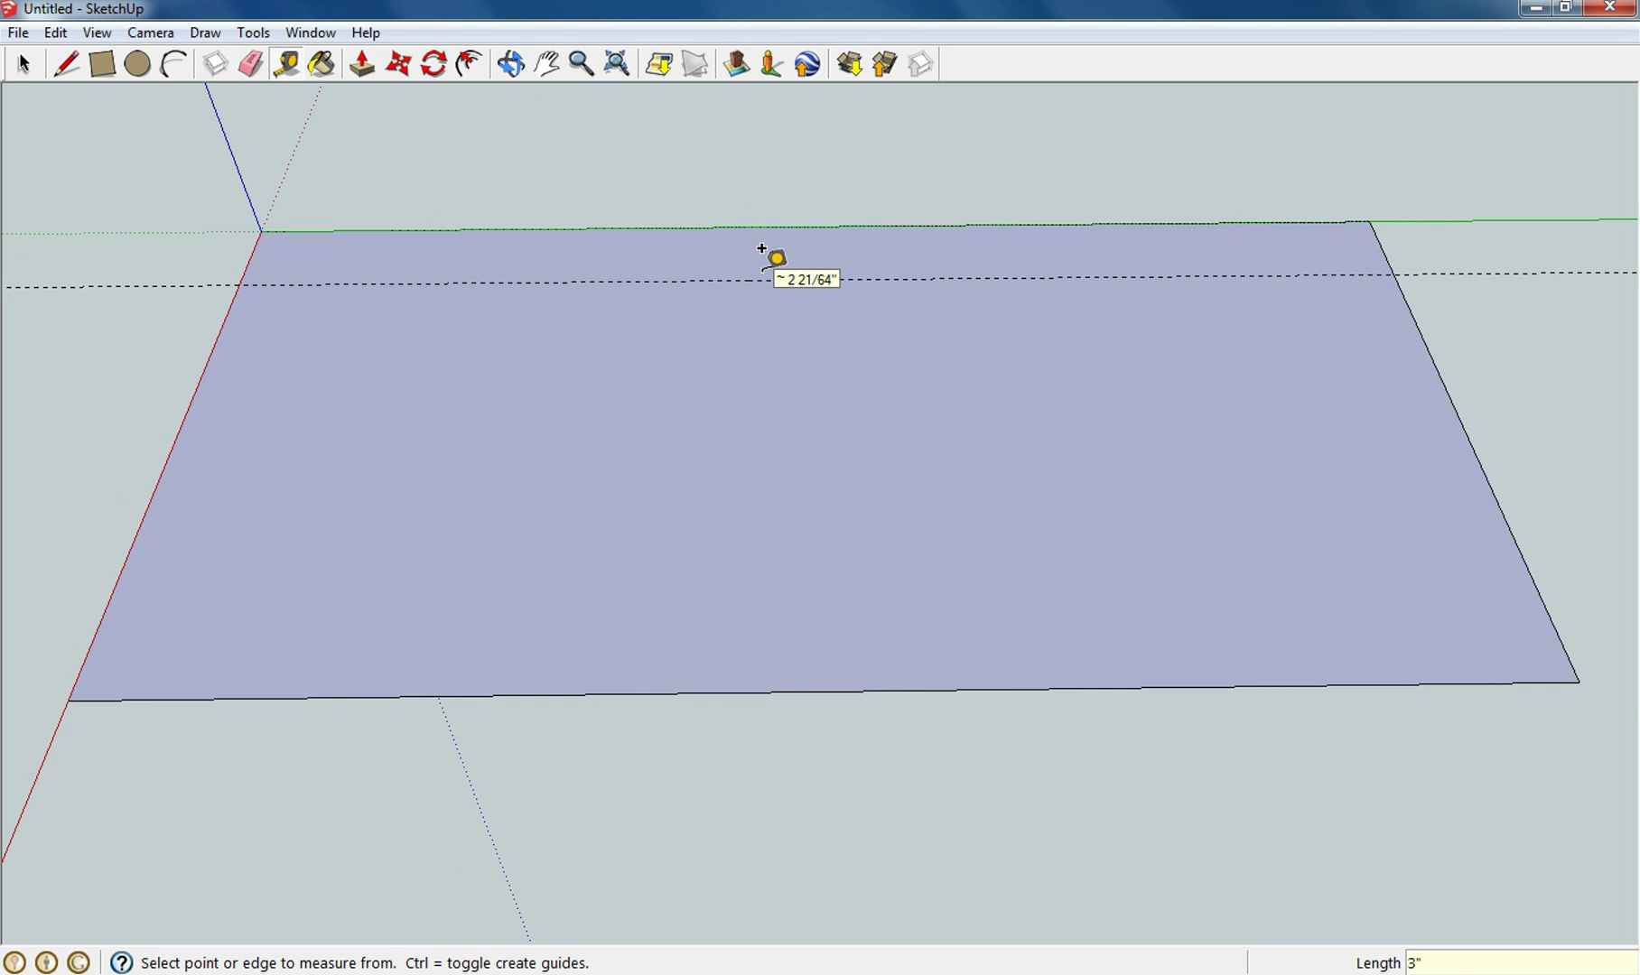
left_click(843, 691)
type("3")
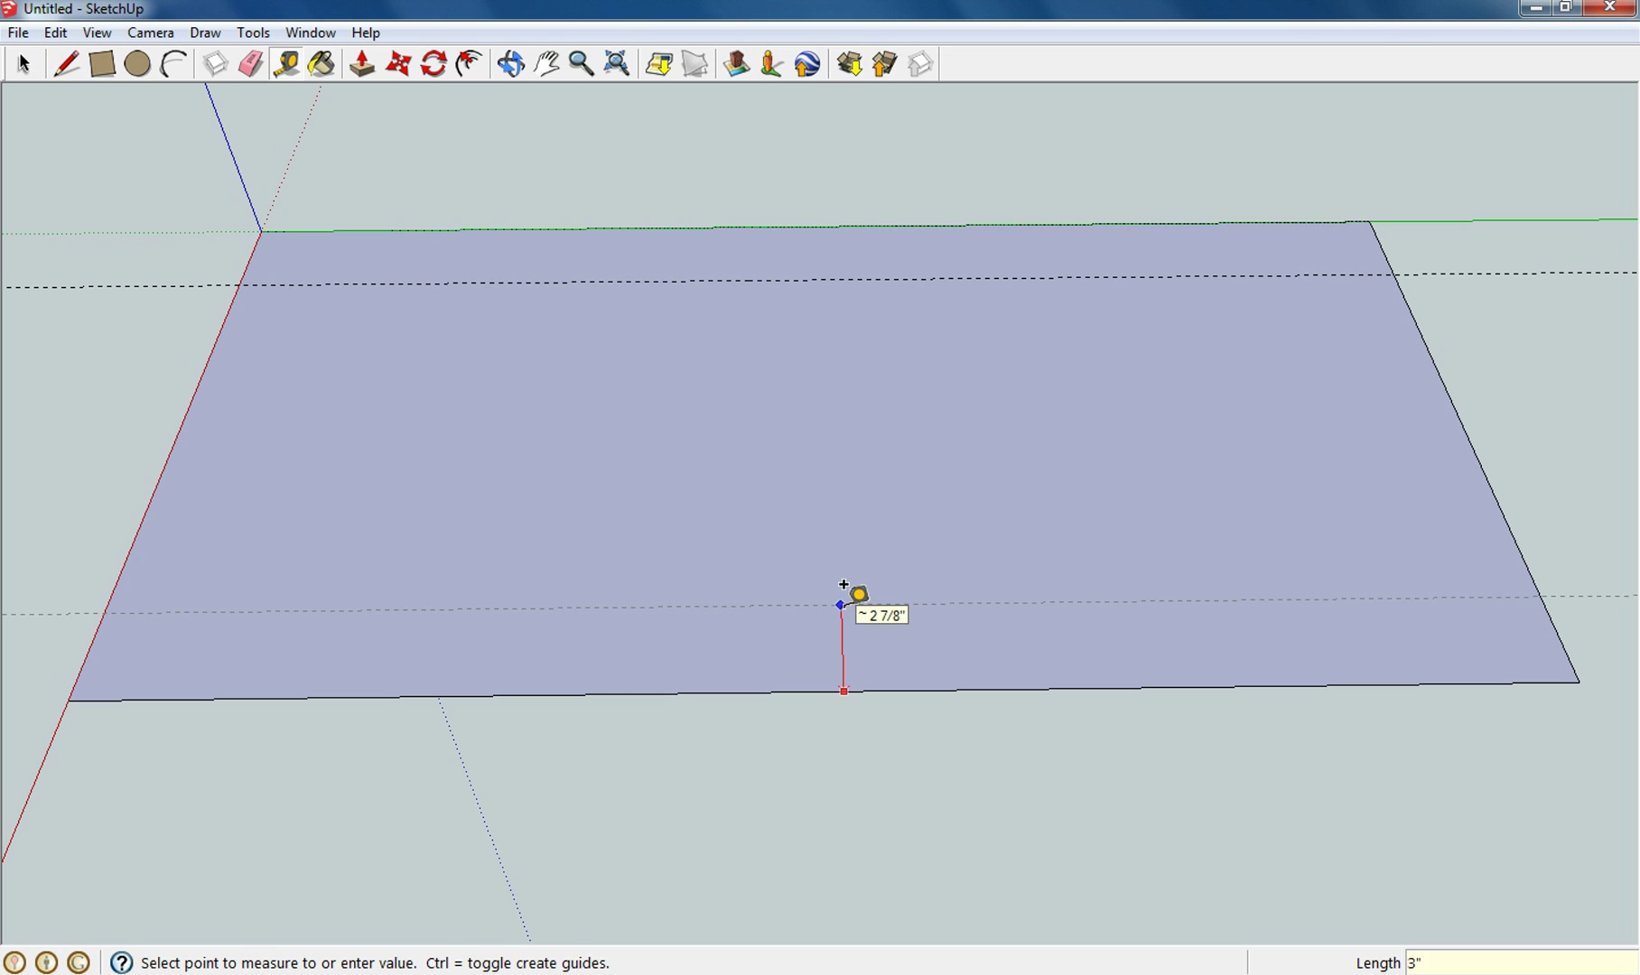
key("Return")
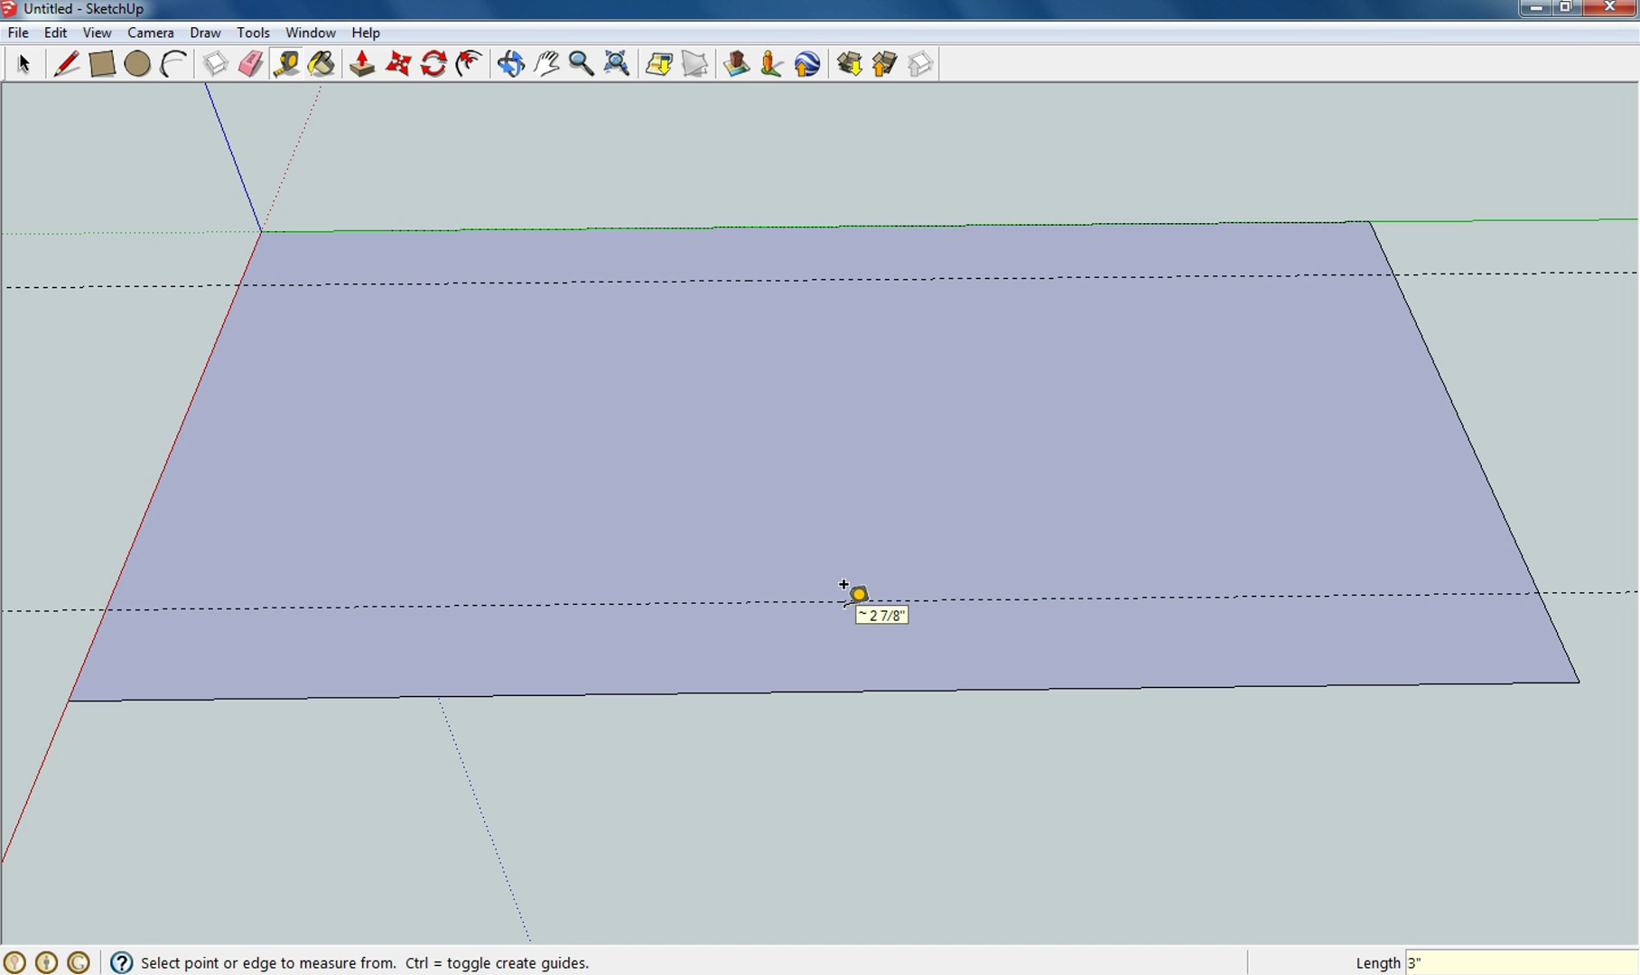
Step: Place guides 3 1/2 inches in from the left and right short edges
left_click(179, 428)
type("3.")
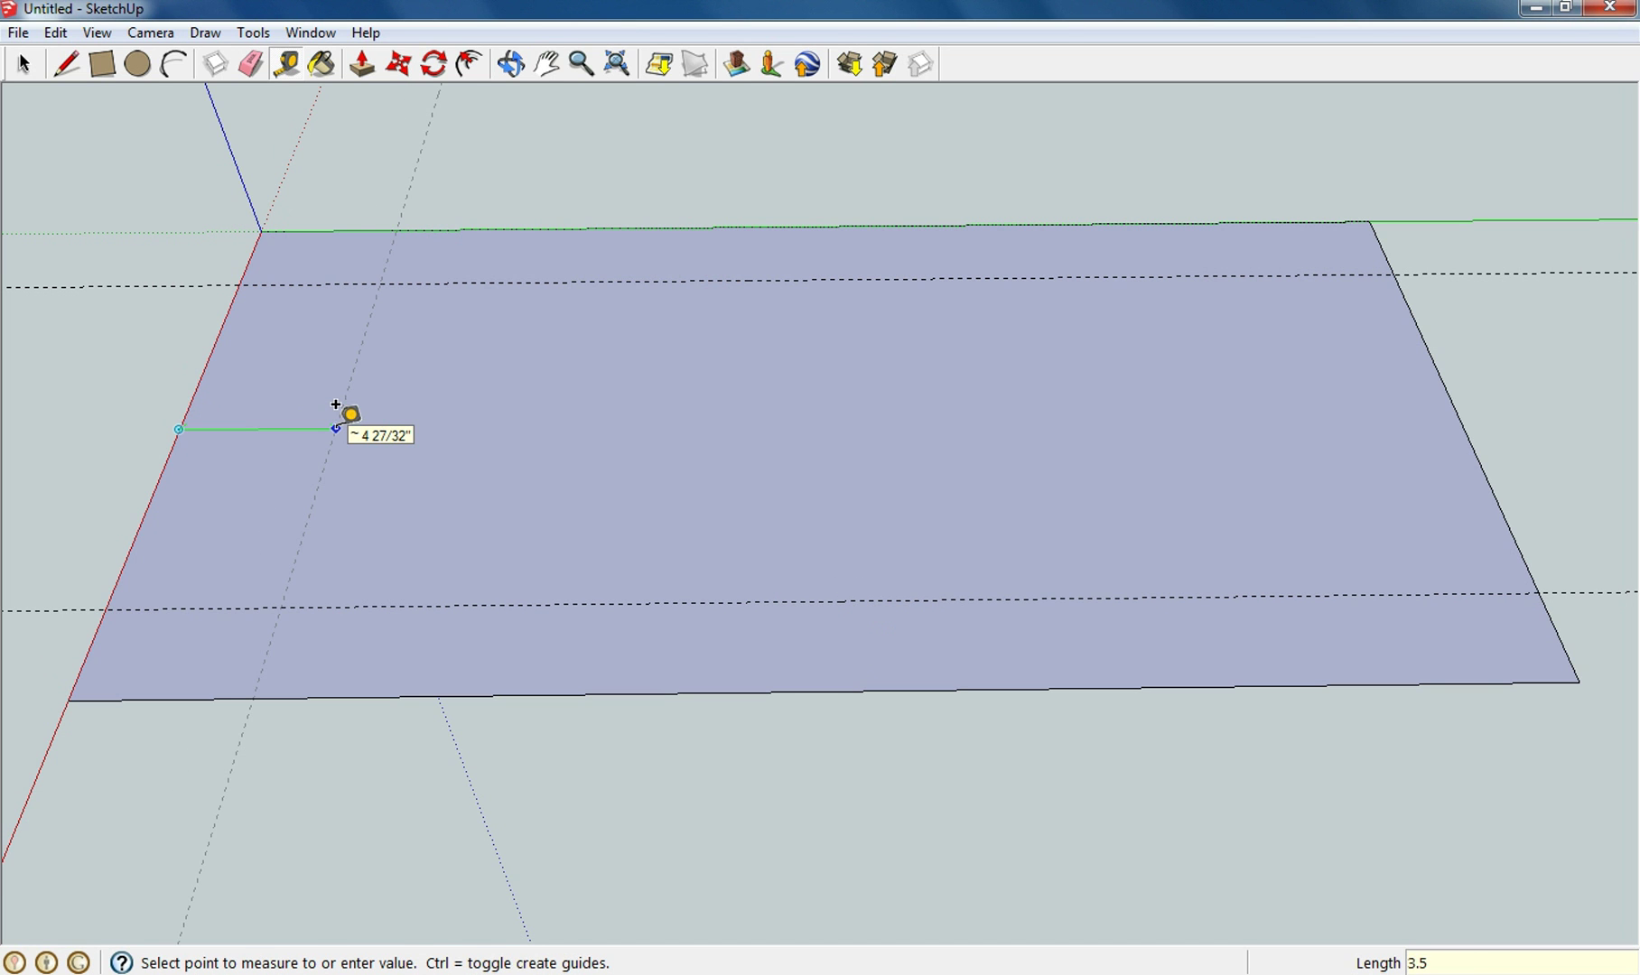
type("5")
key("Return")
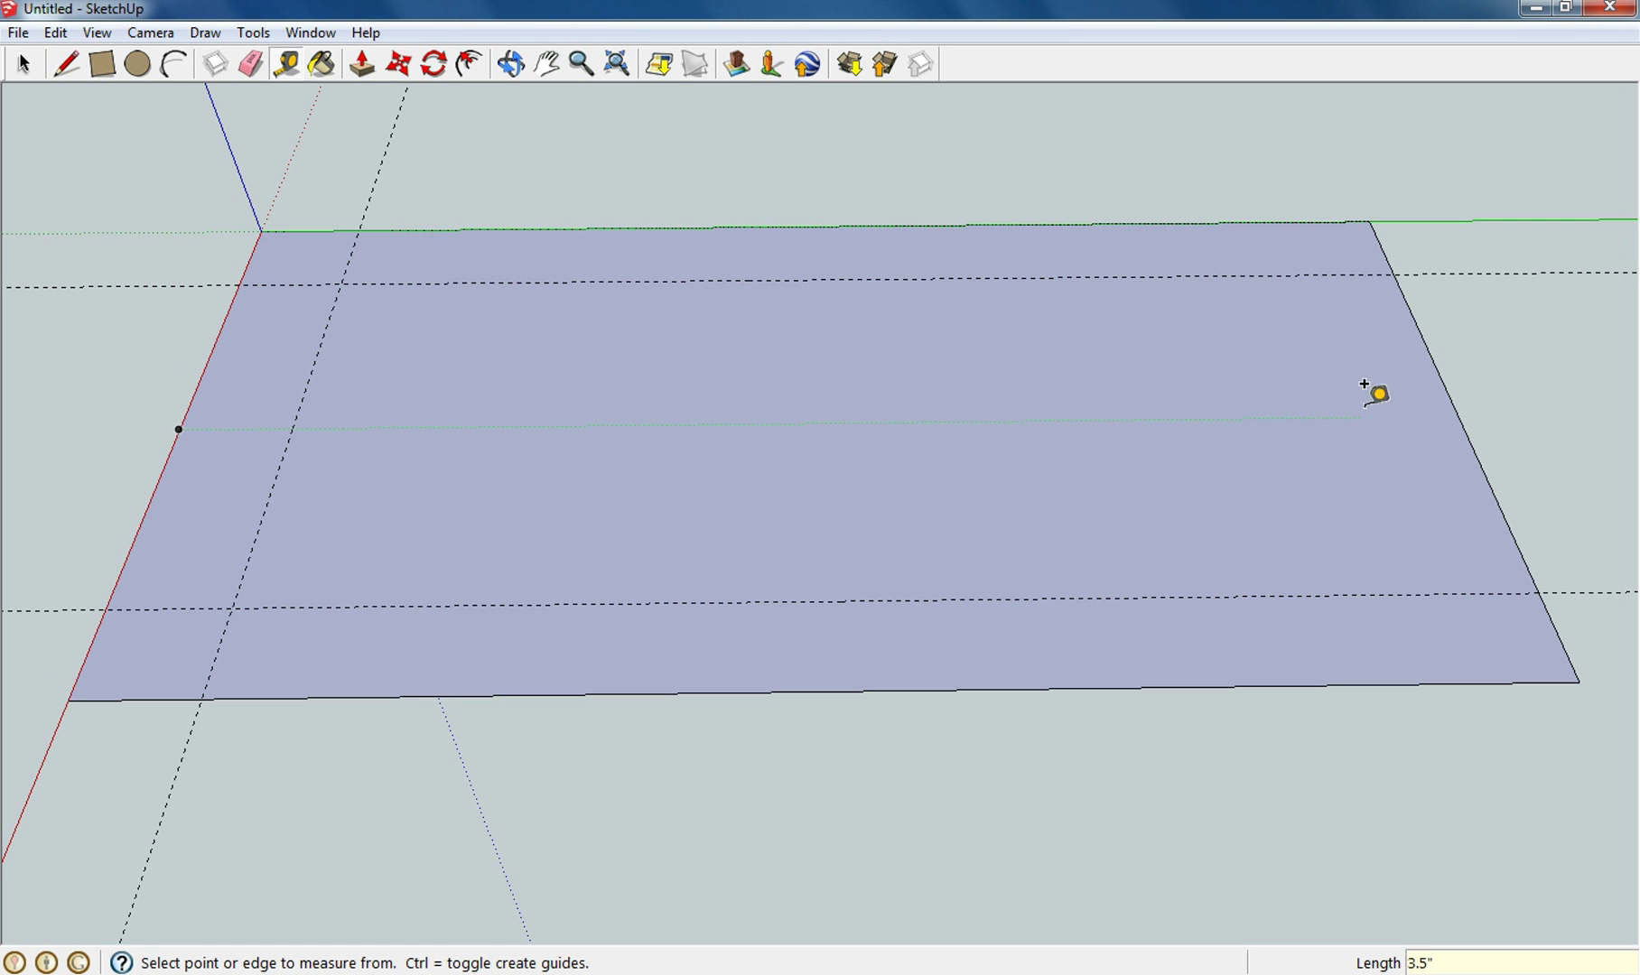
left_click(1442, 377)
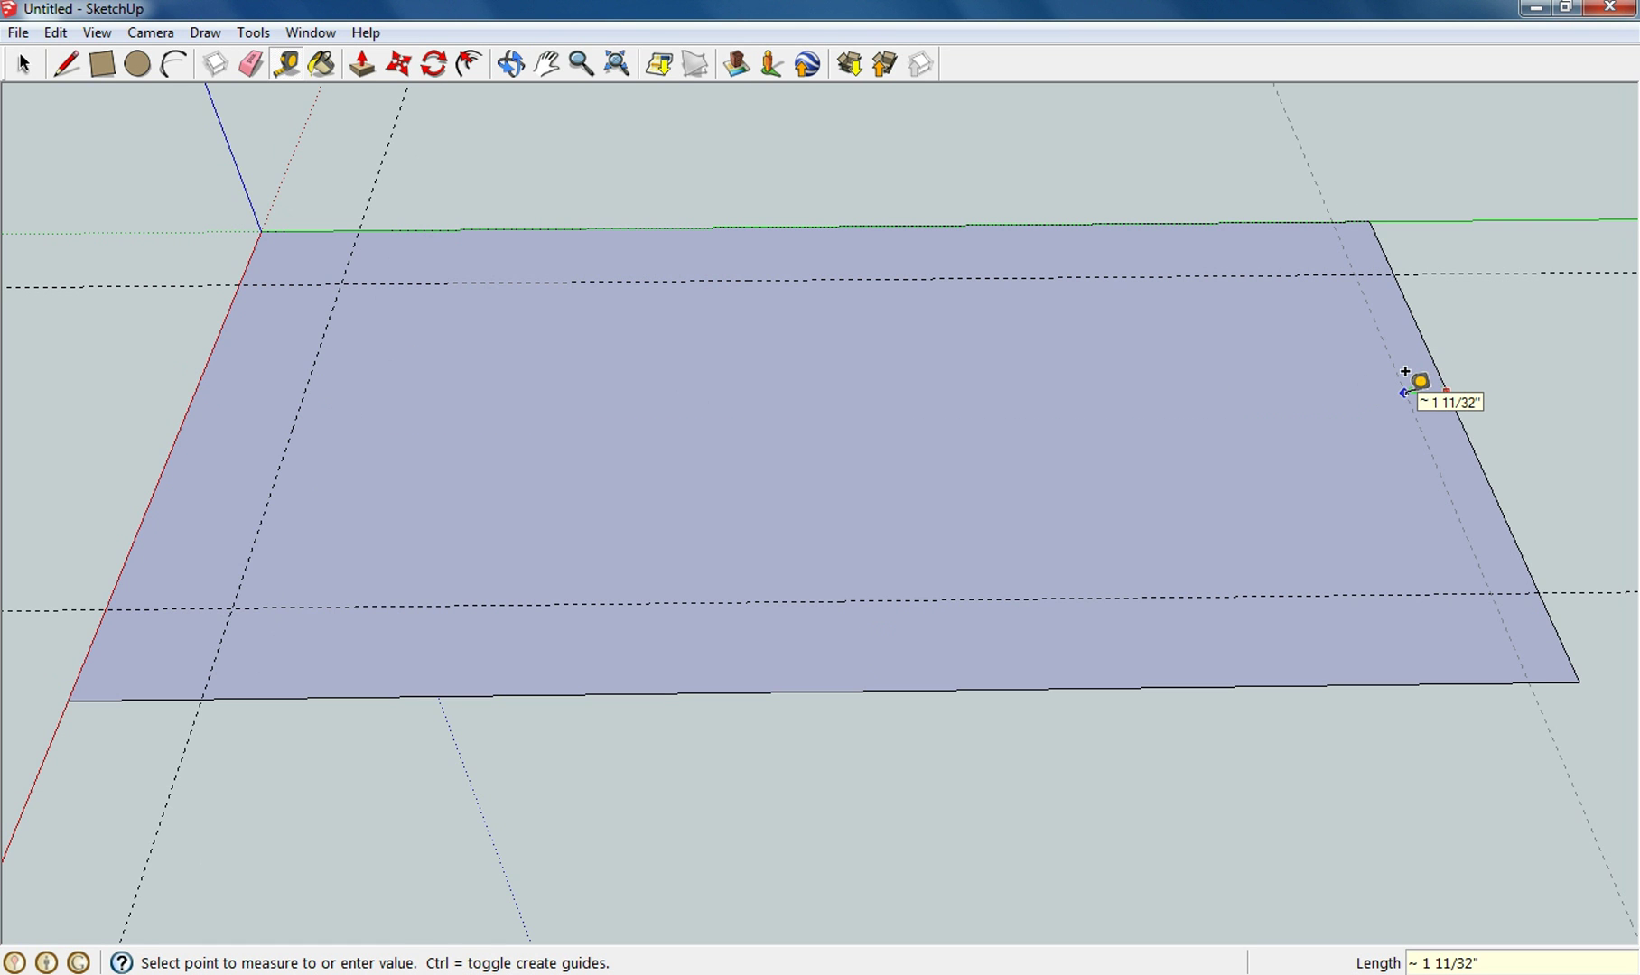
type("3 1/2")
key("Return")
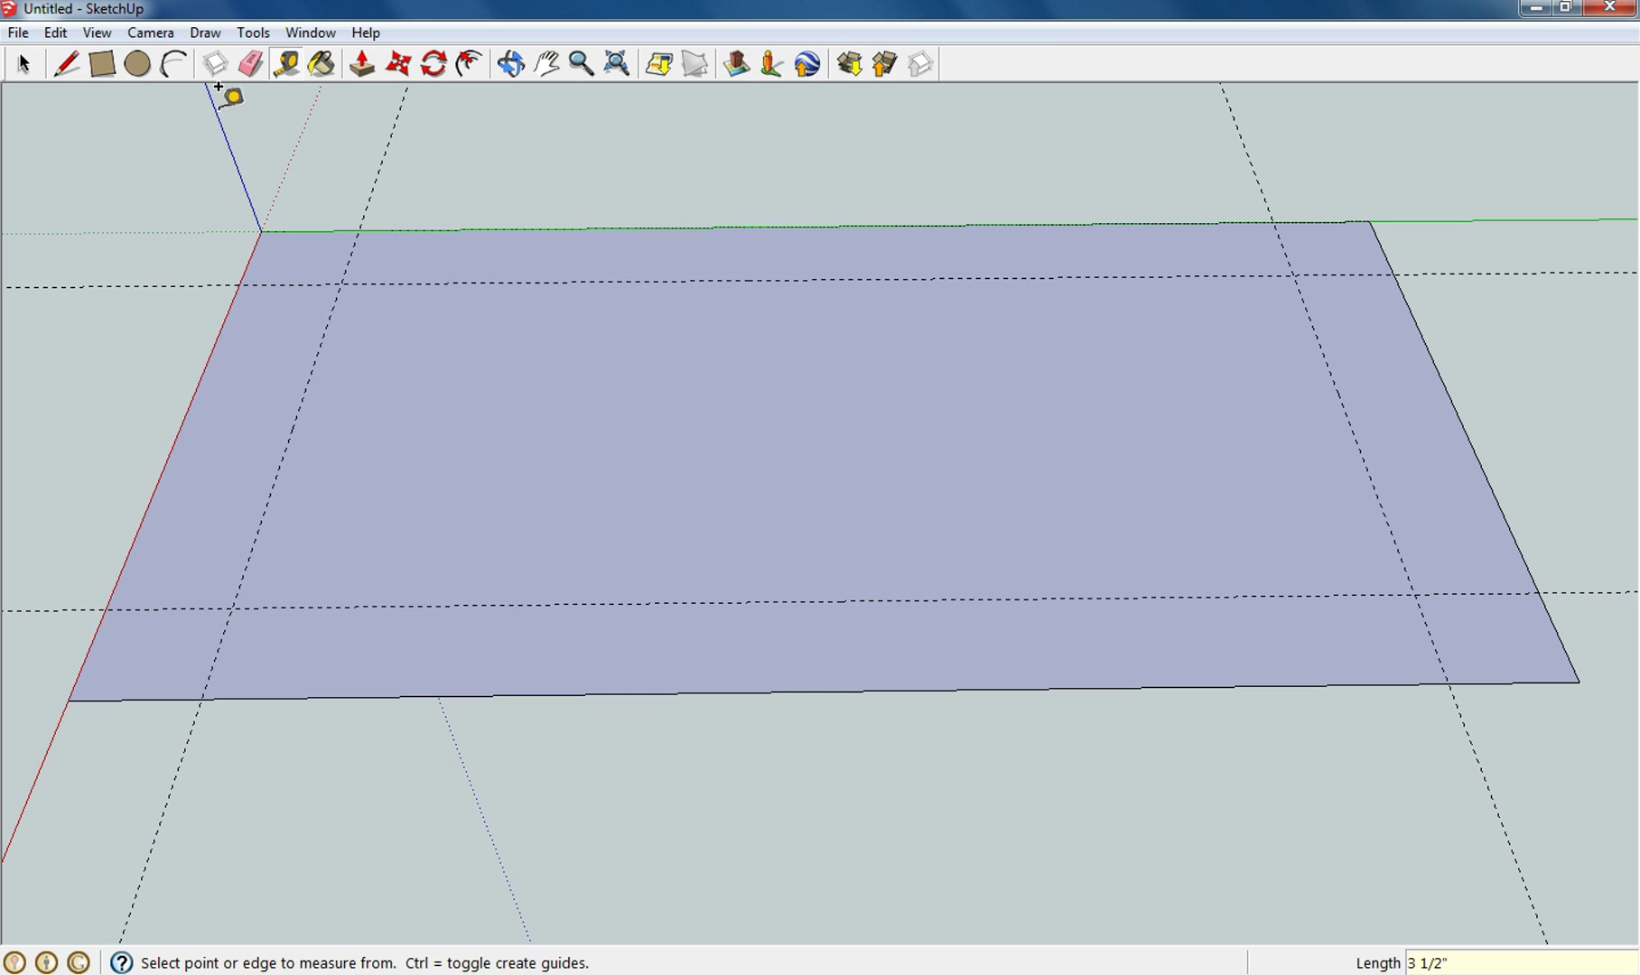
Step: Trace solid edges along the back and front guides across the full rectangle
left_click(65, 64)
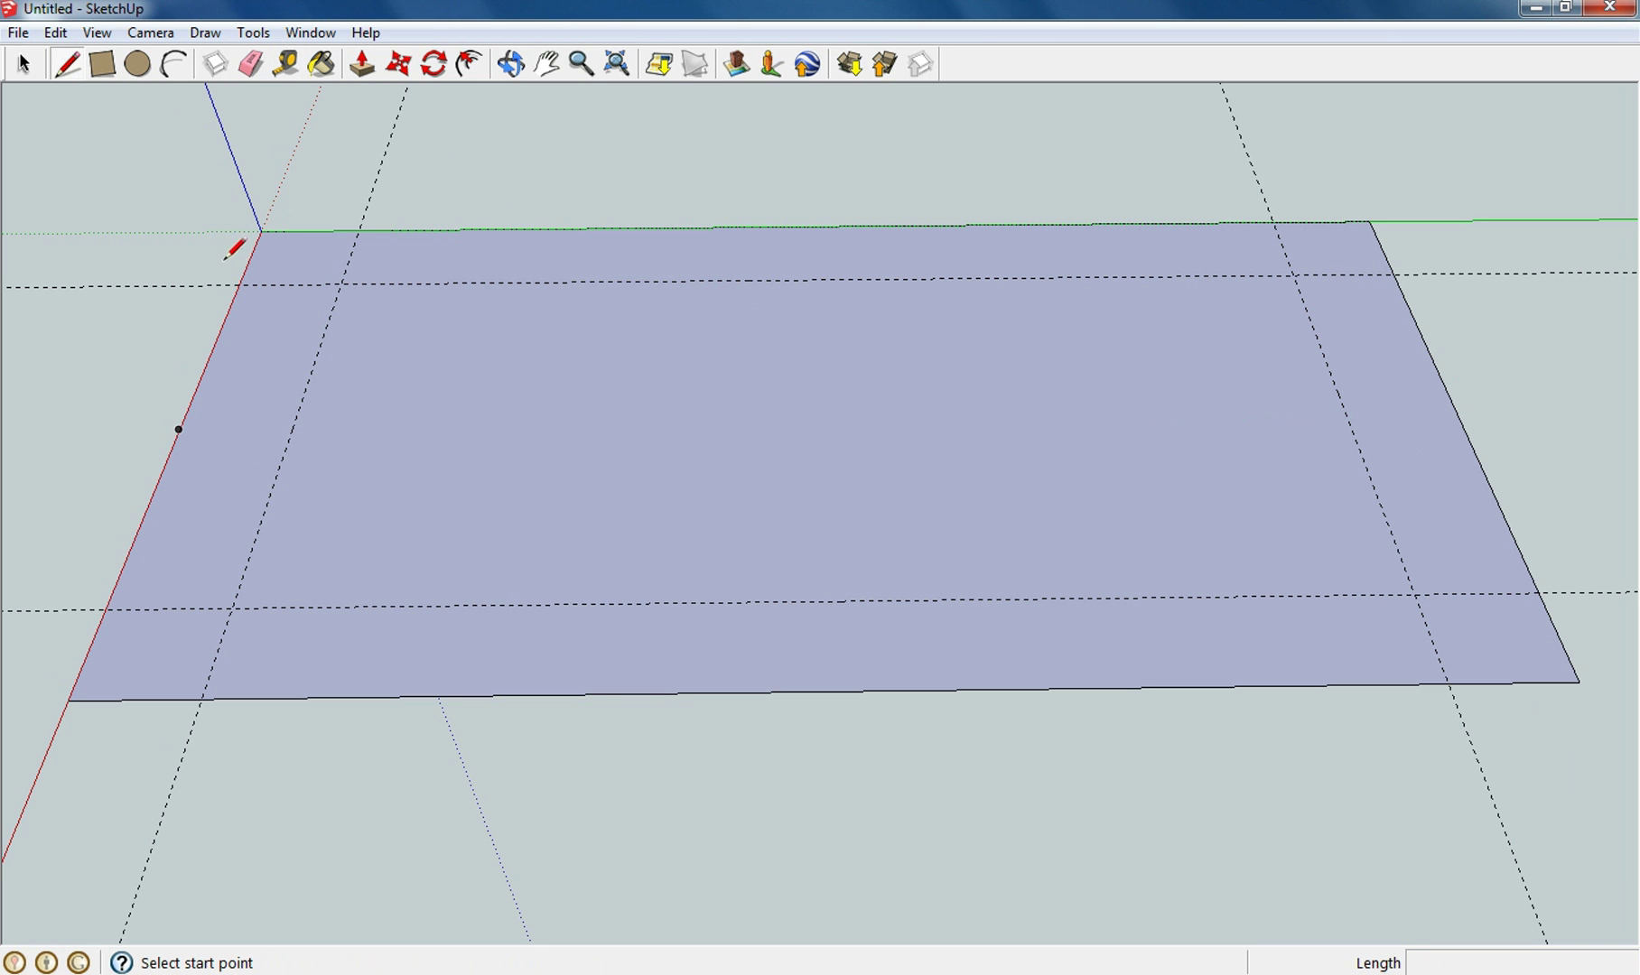
left_click(239, 285)
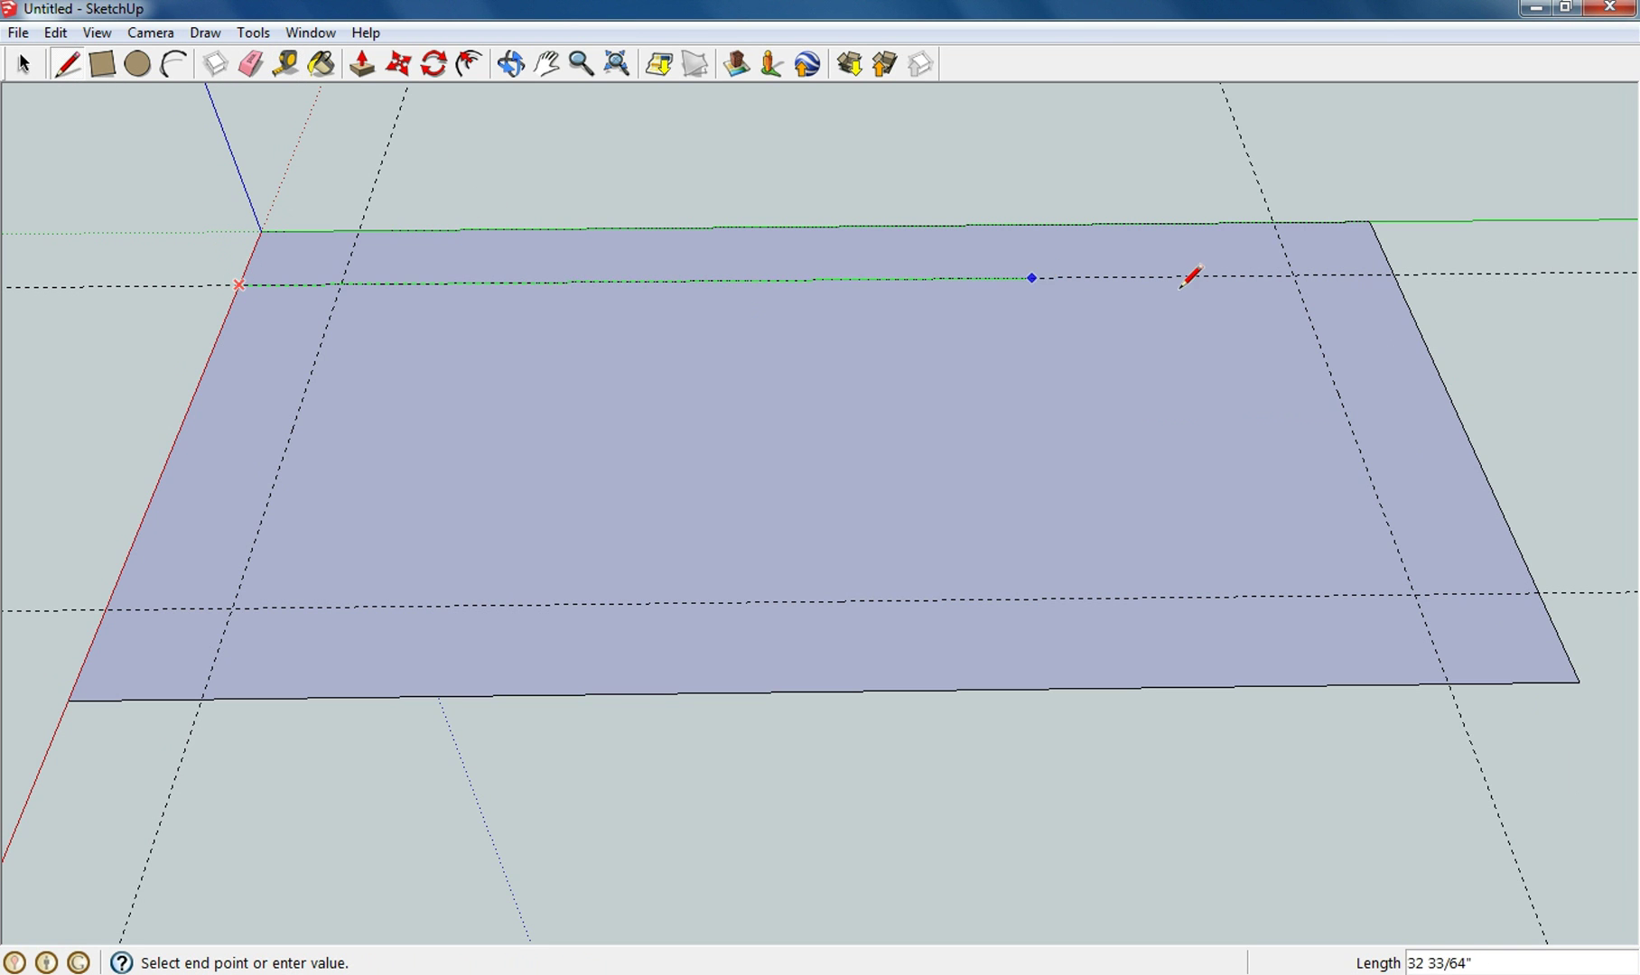
left_click(1393, 274)
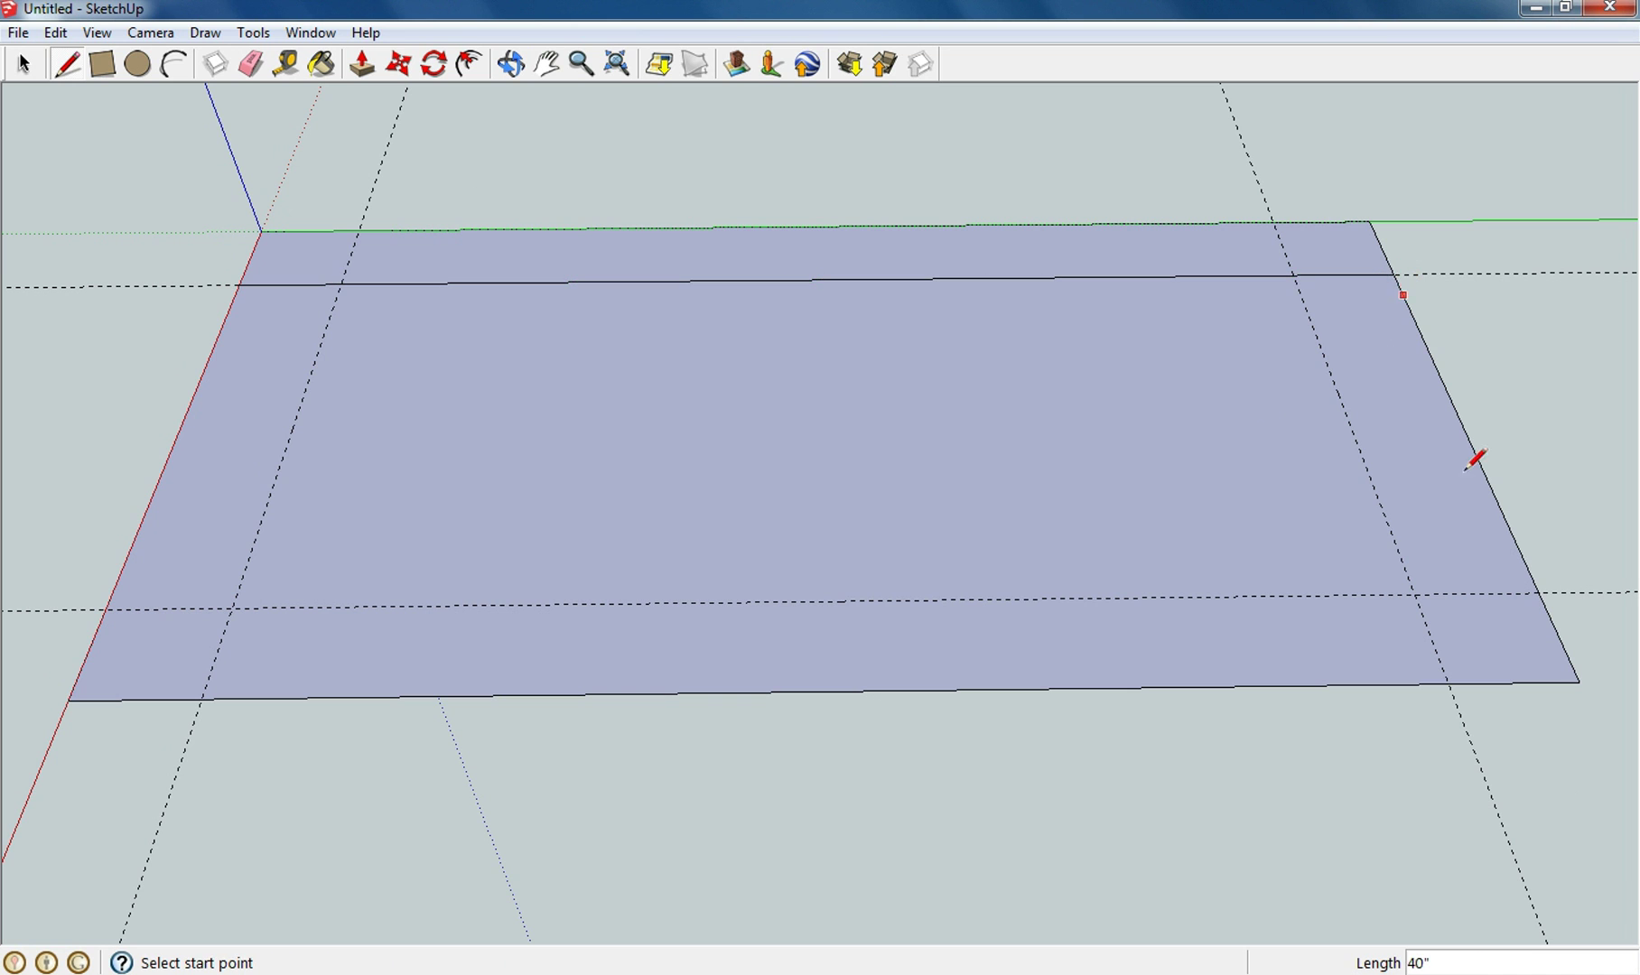
left_click(1538, 592)
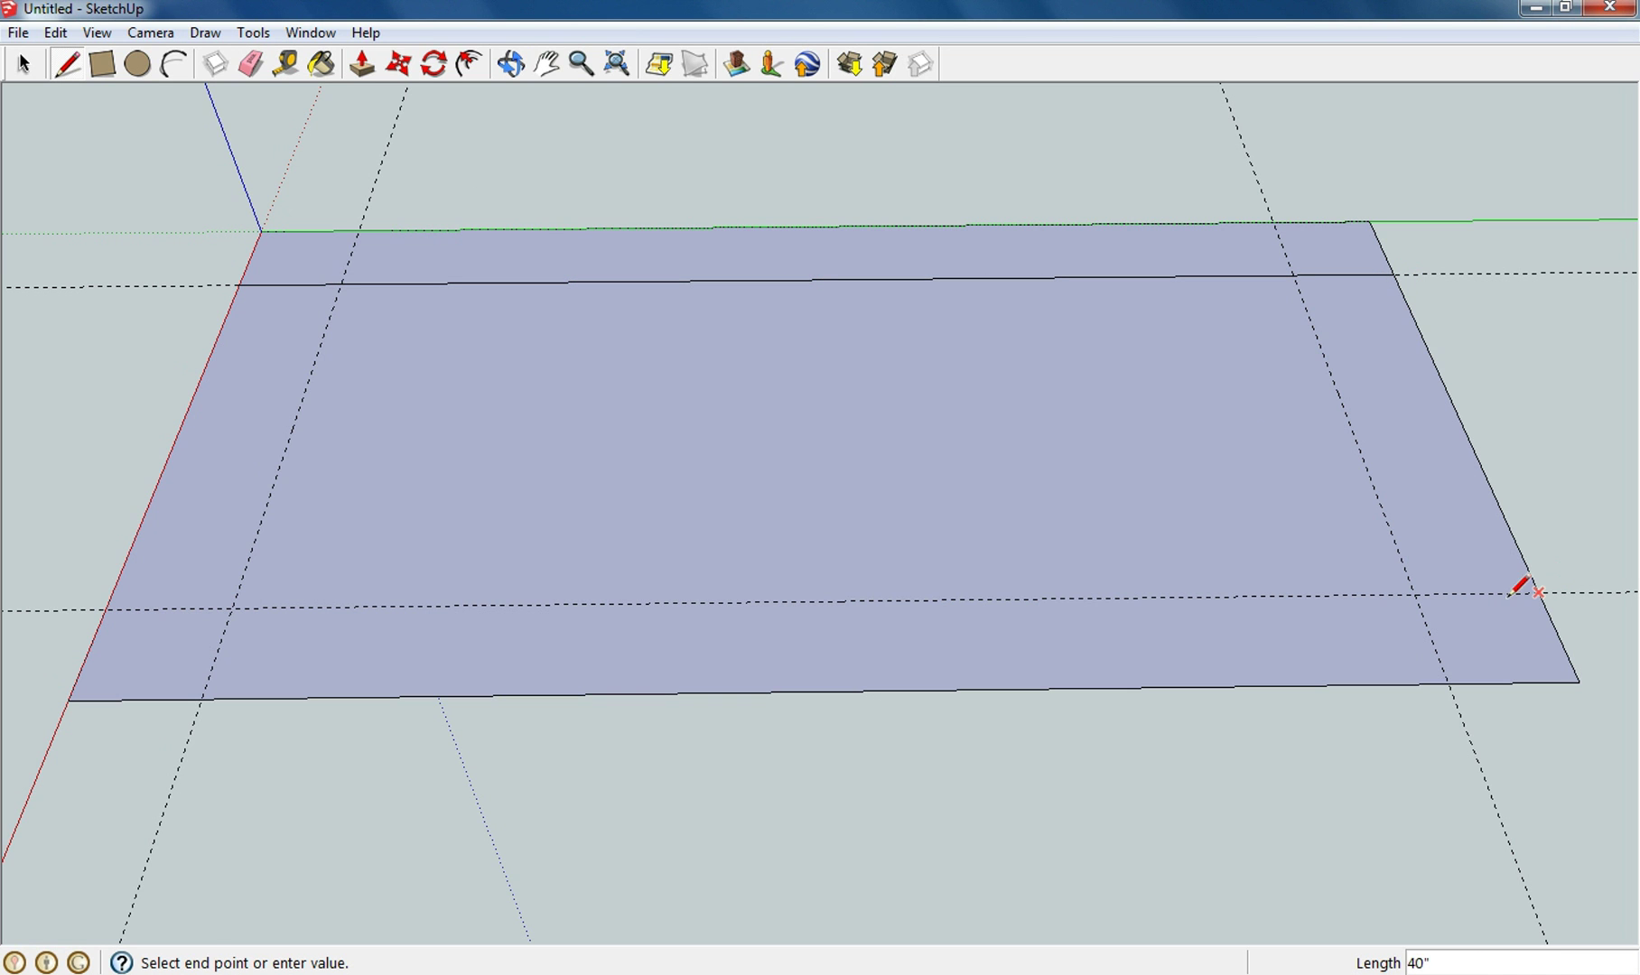
left_click(109, 607)
Step: Trace the left and right guides, then draw a centre line across the inner panel
left_click(358, 230)
left_click(204, 692)
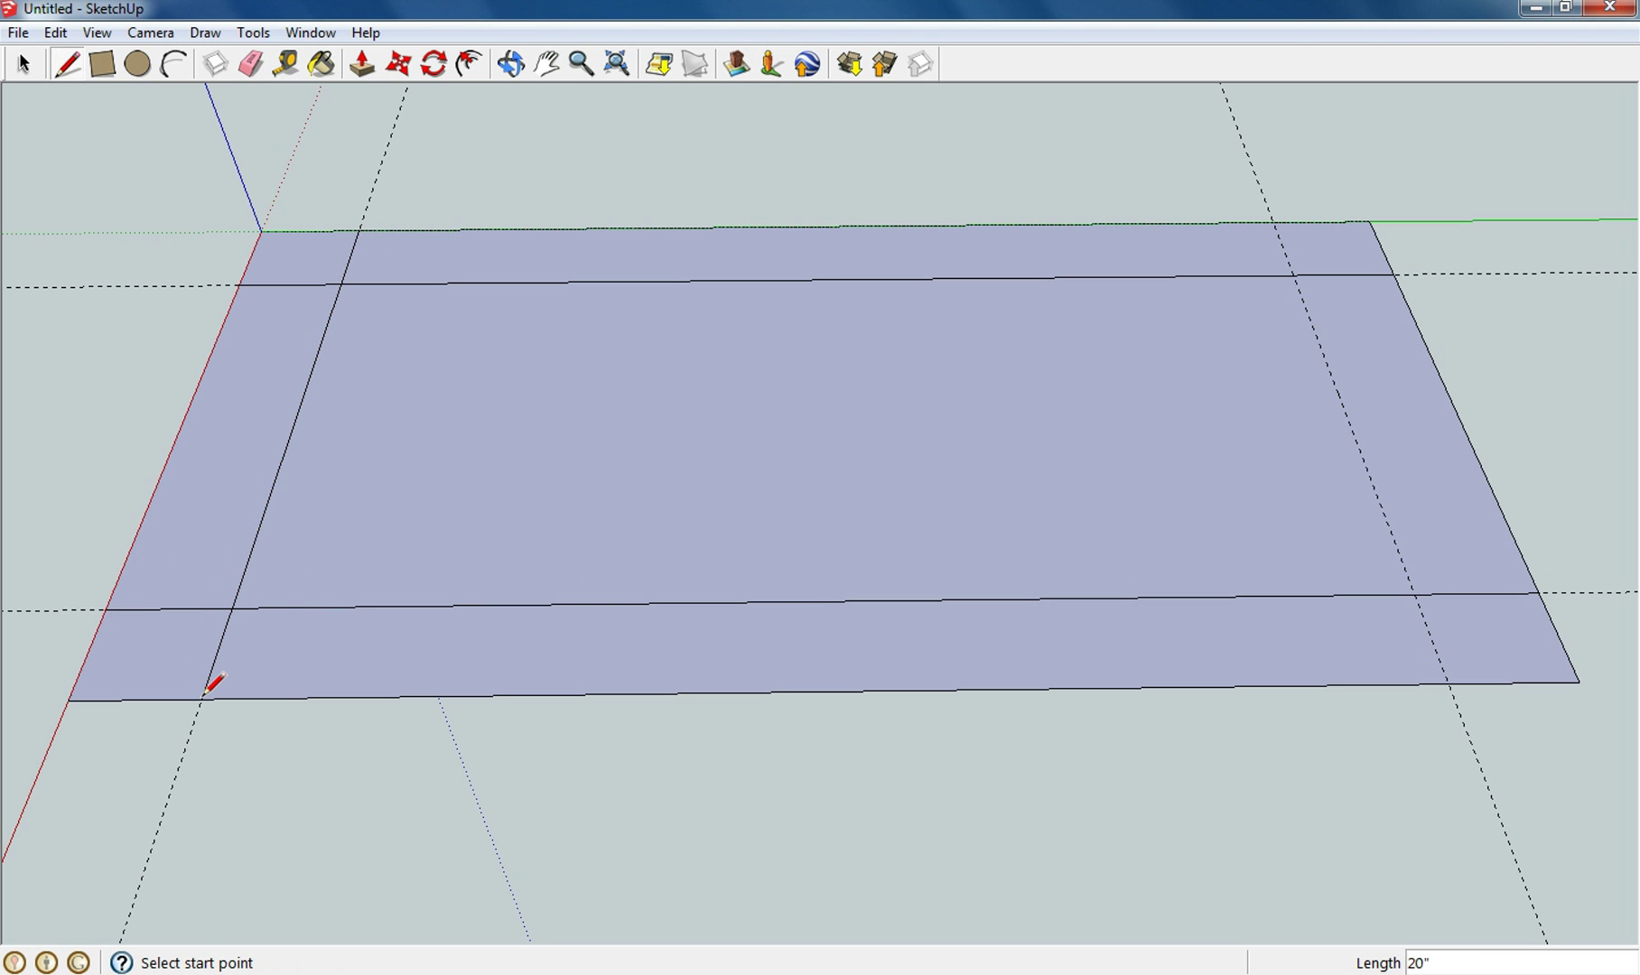
left_click(1274, 222)
left_click(1448, 679)
left_click(819, 278)
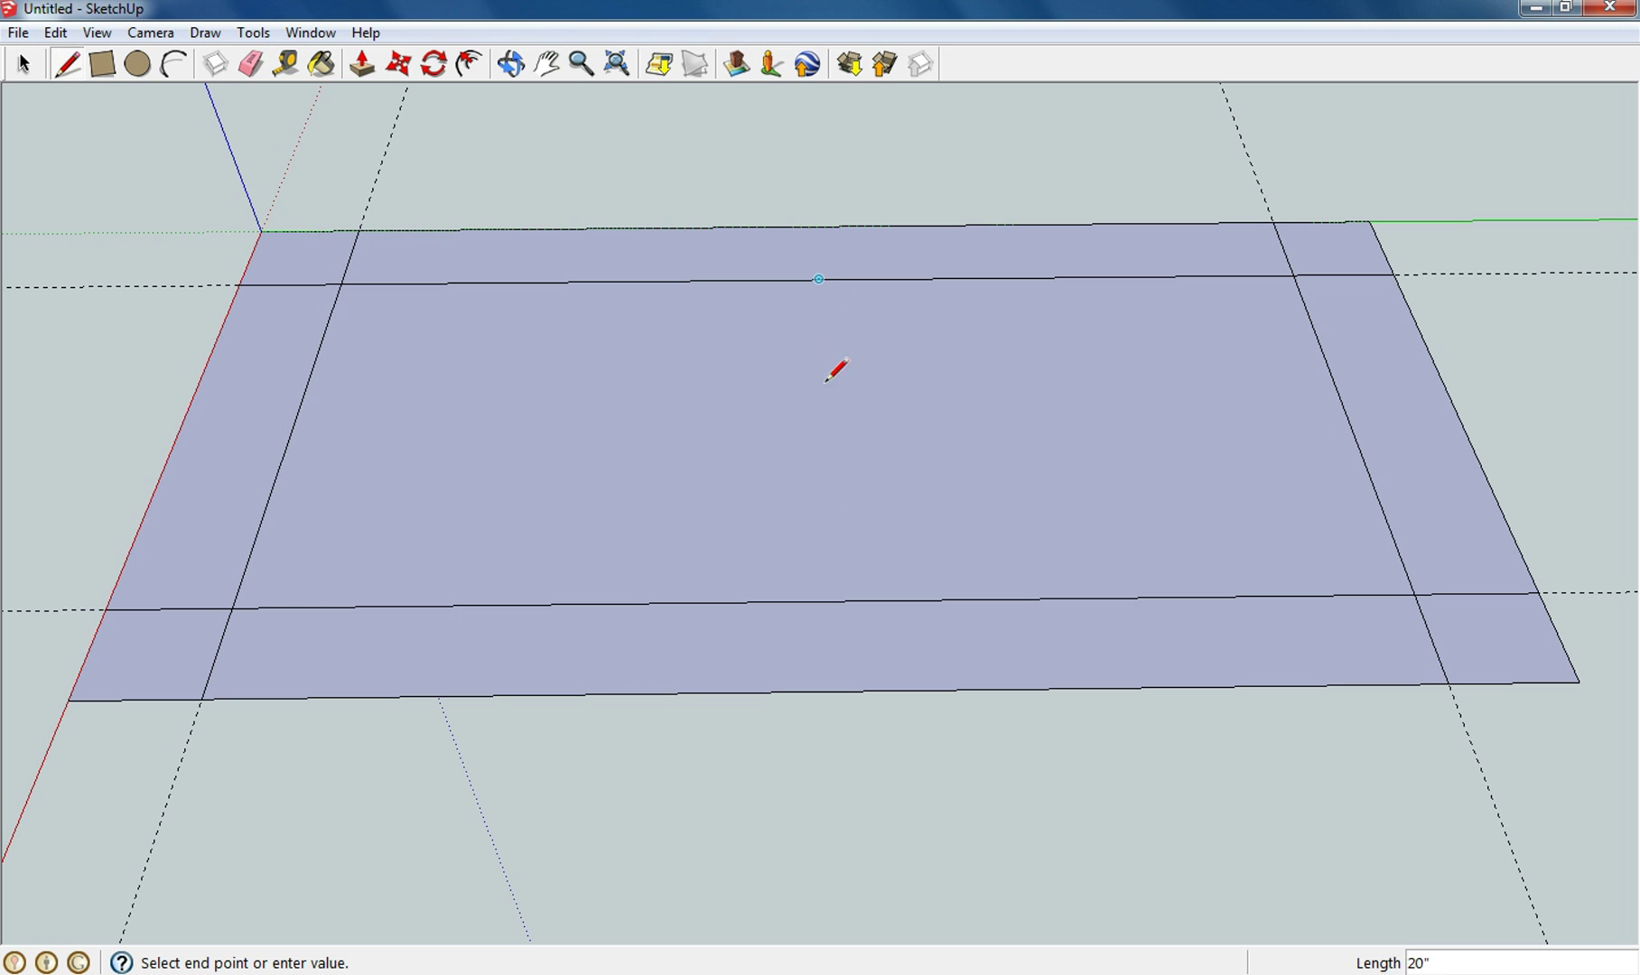
left_click(825, 601)
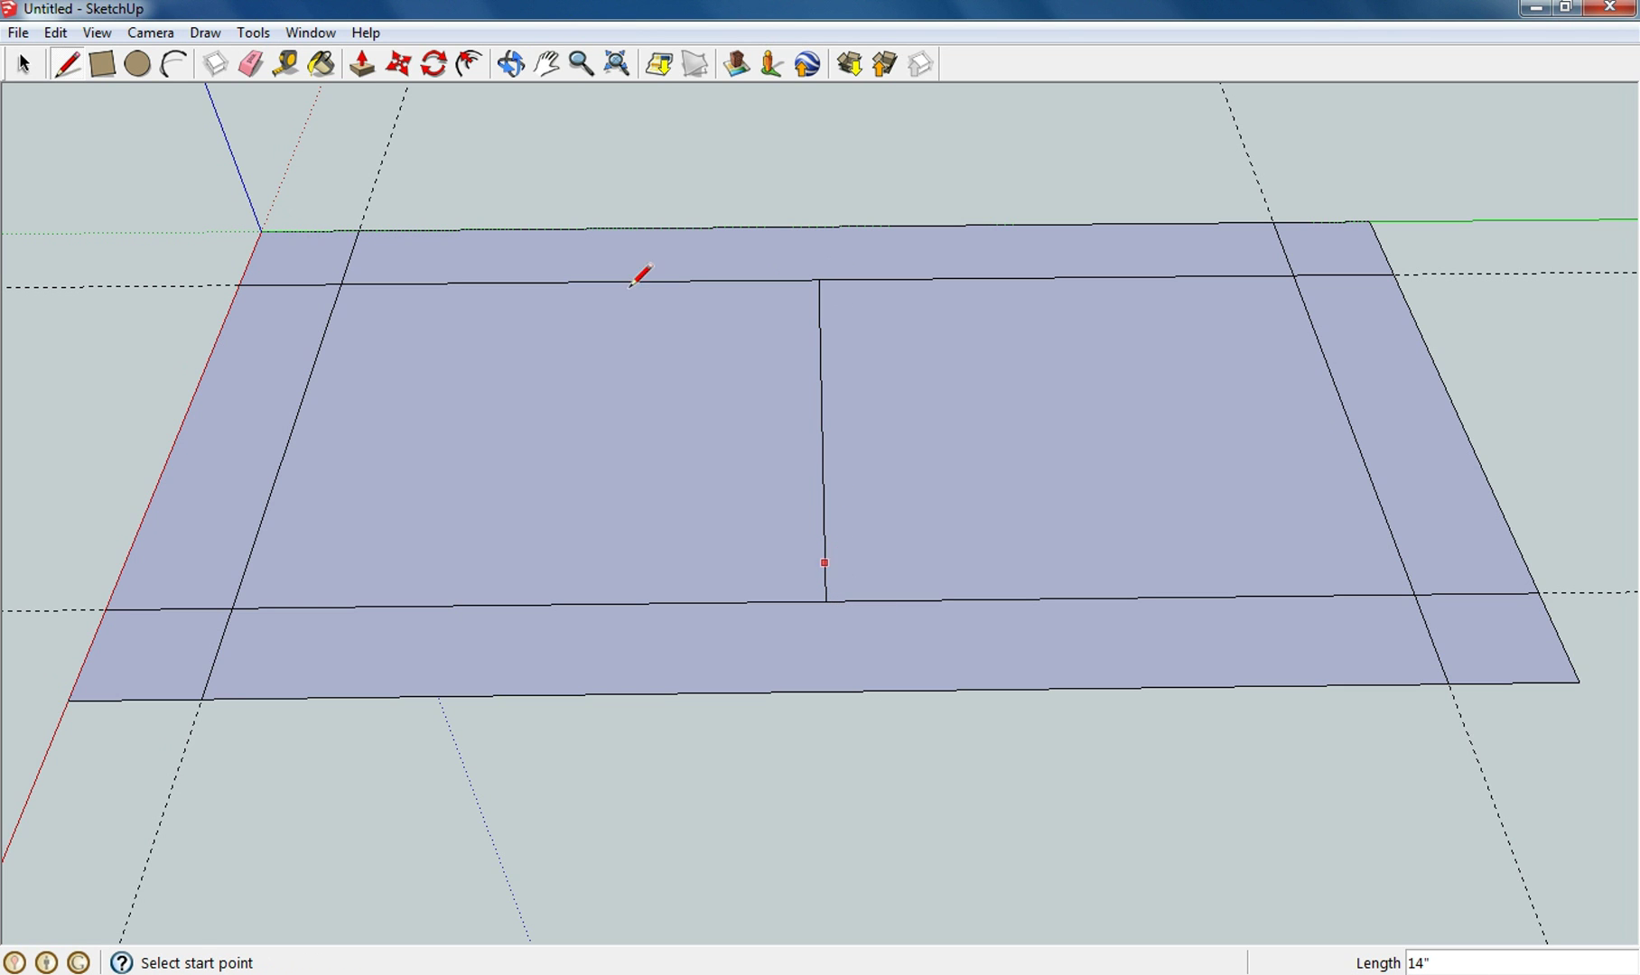
Step: Place two guides 5.5 inches apart to the right of the centre line
left_click(288, 65)
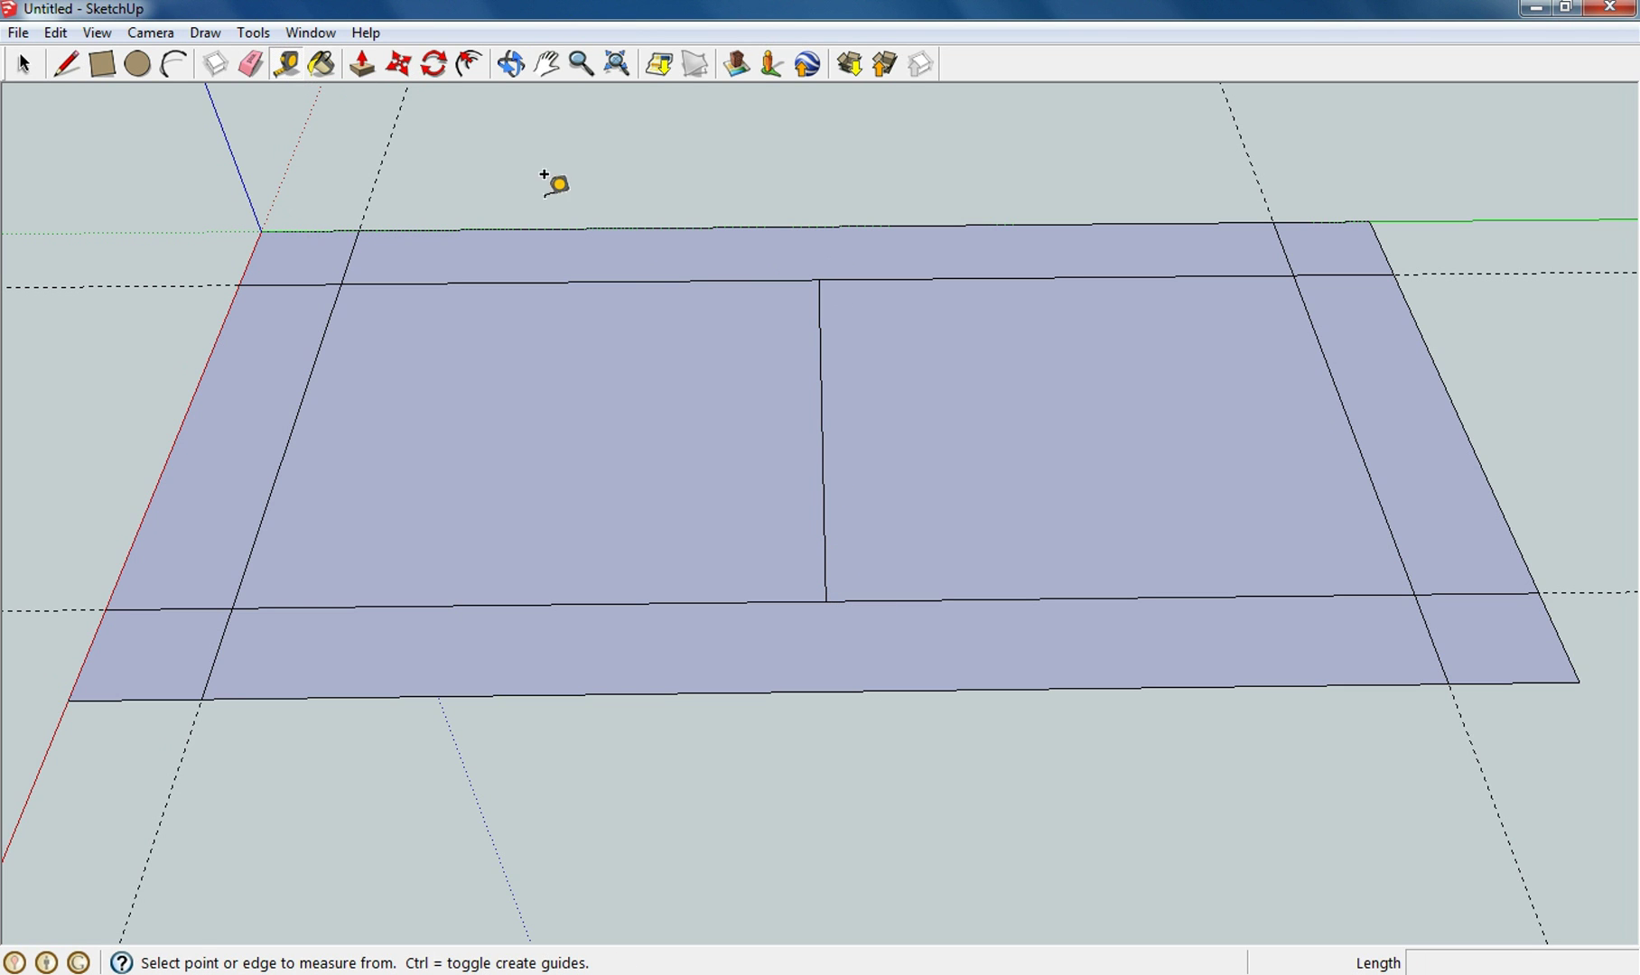
left_click(823, 393)
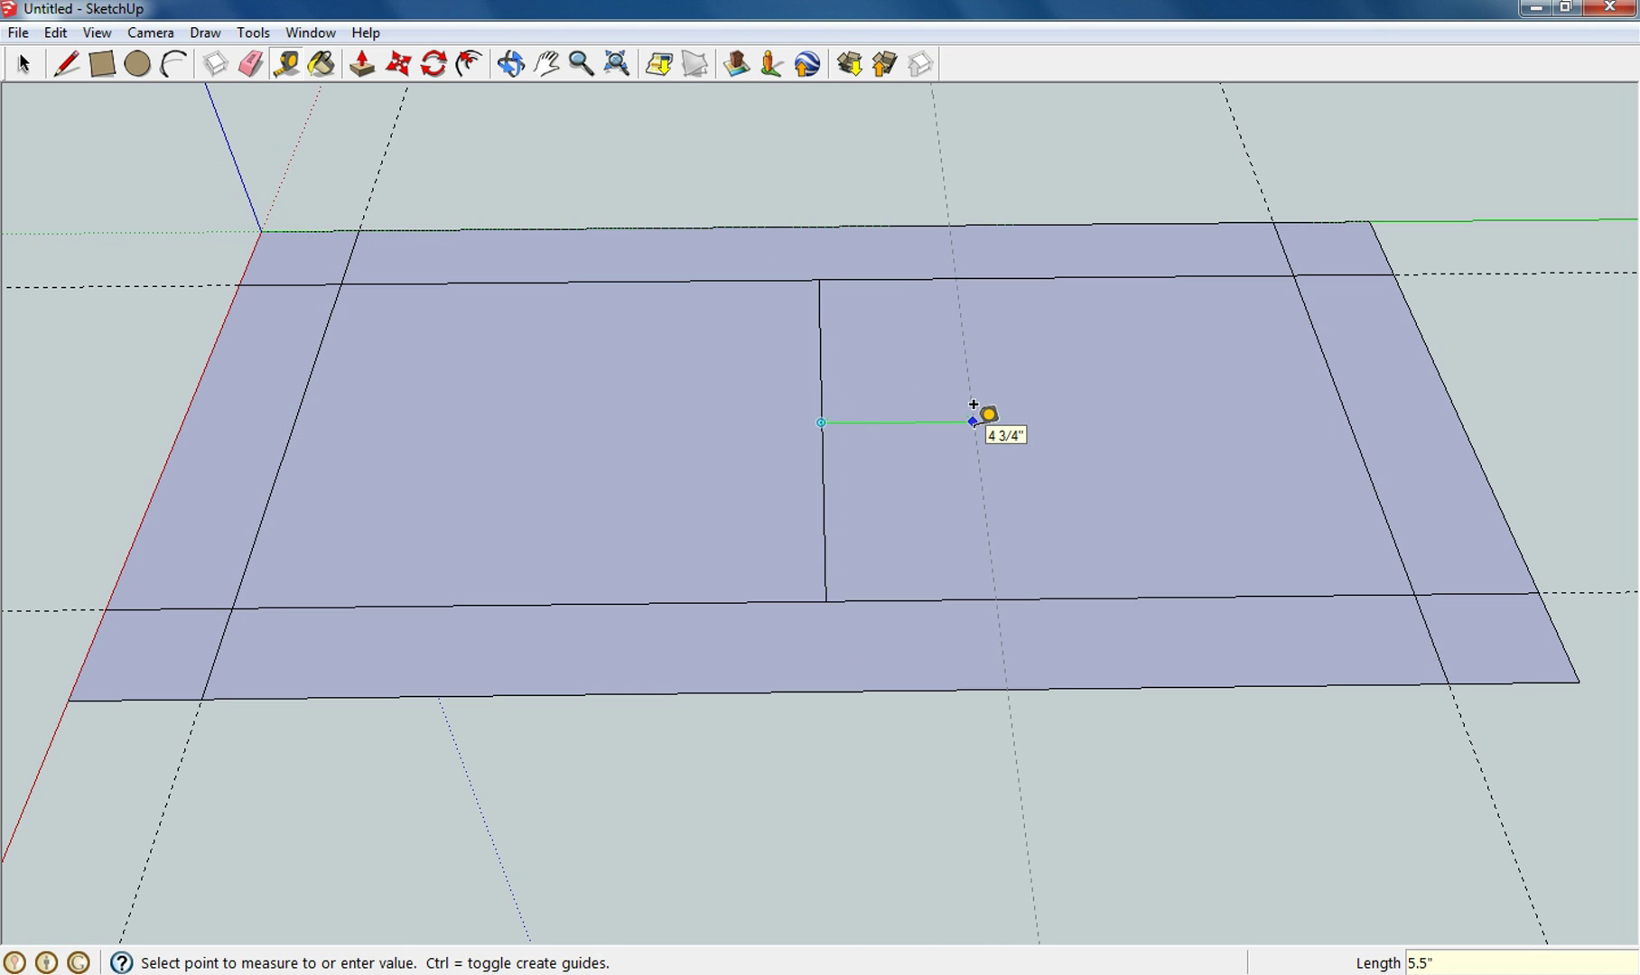
key("Return")
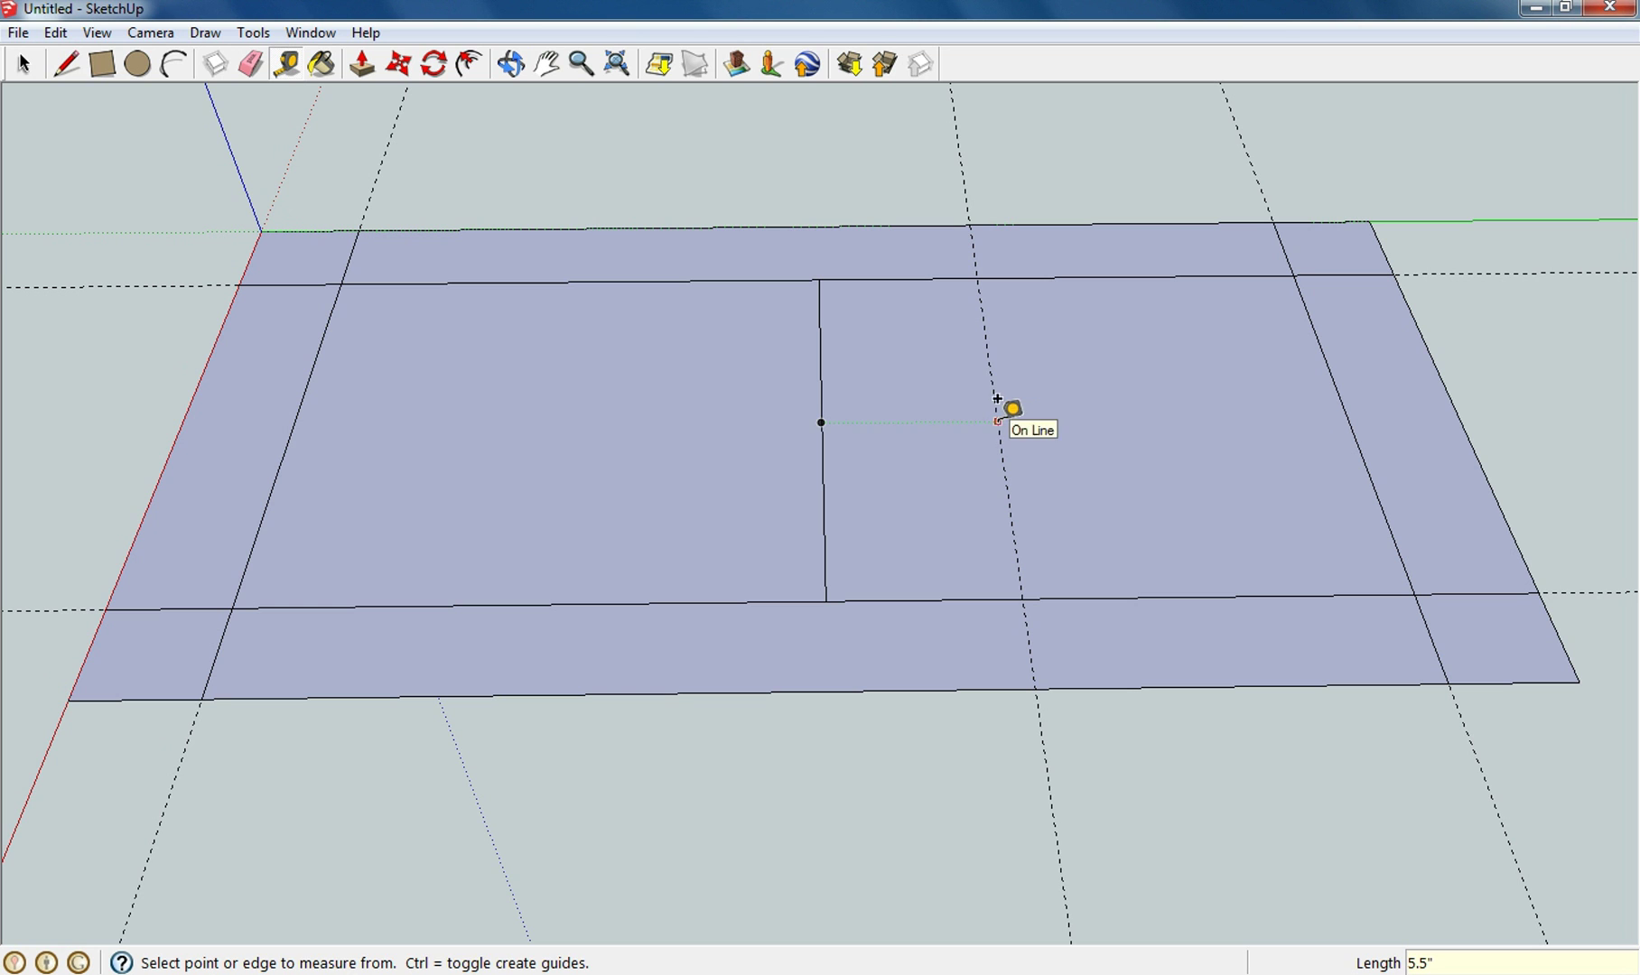
left_click(987, 343)
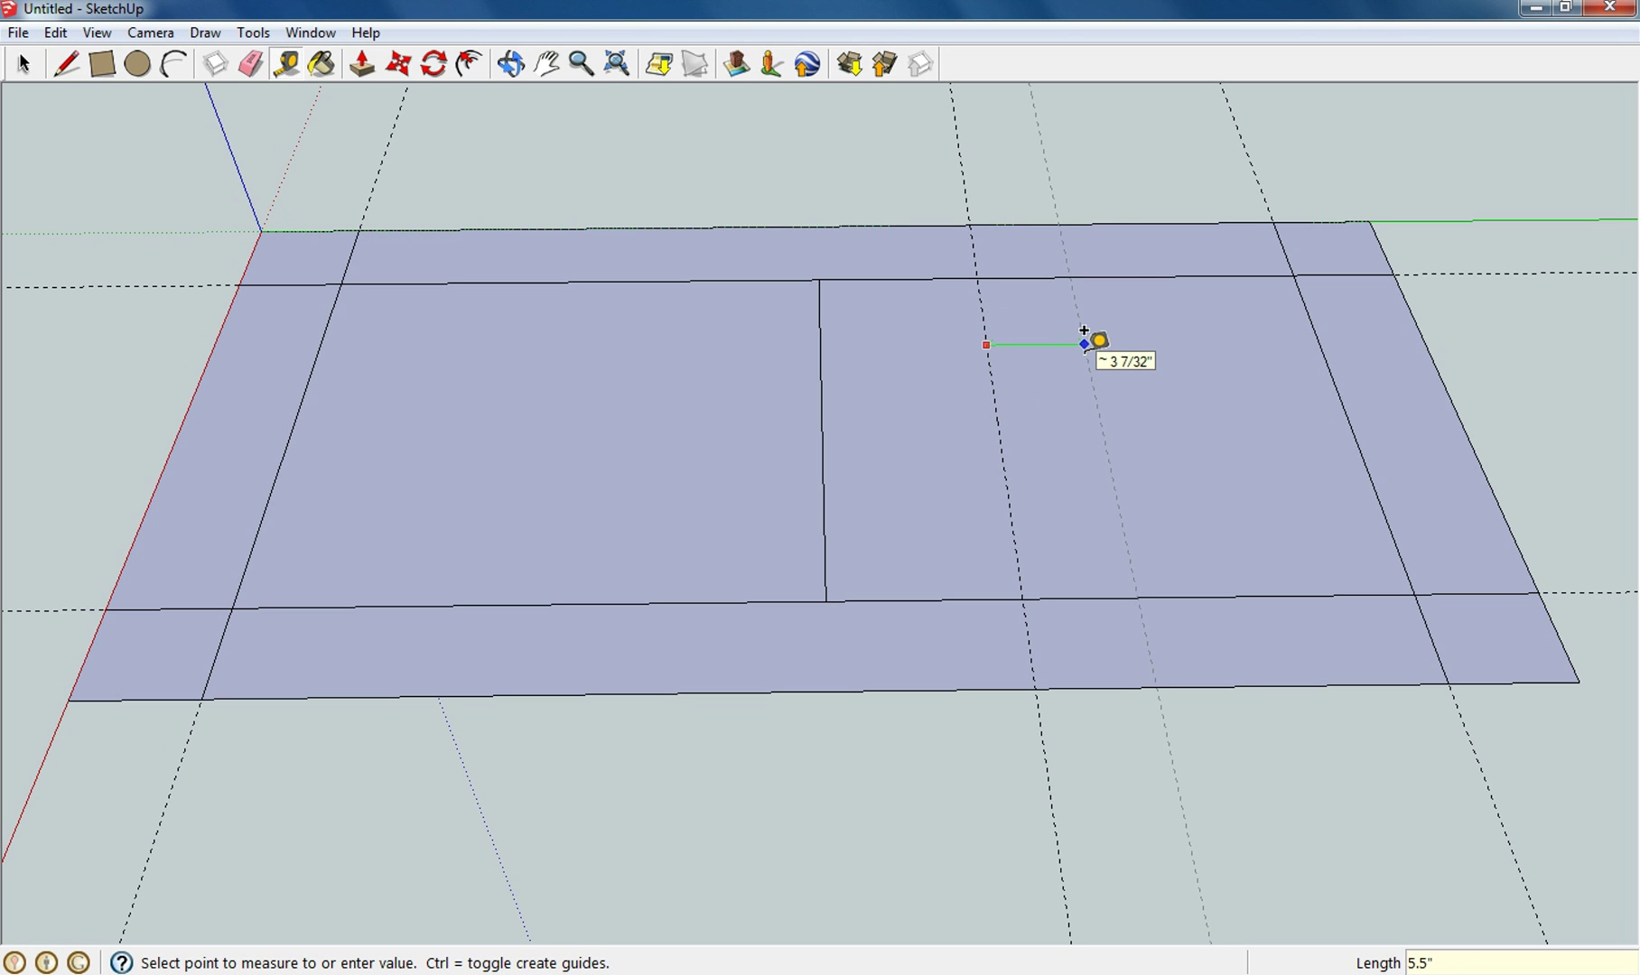
key("Return")
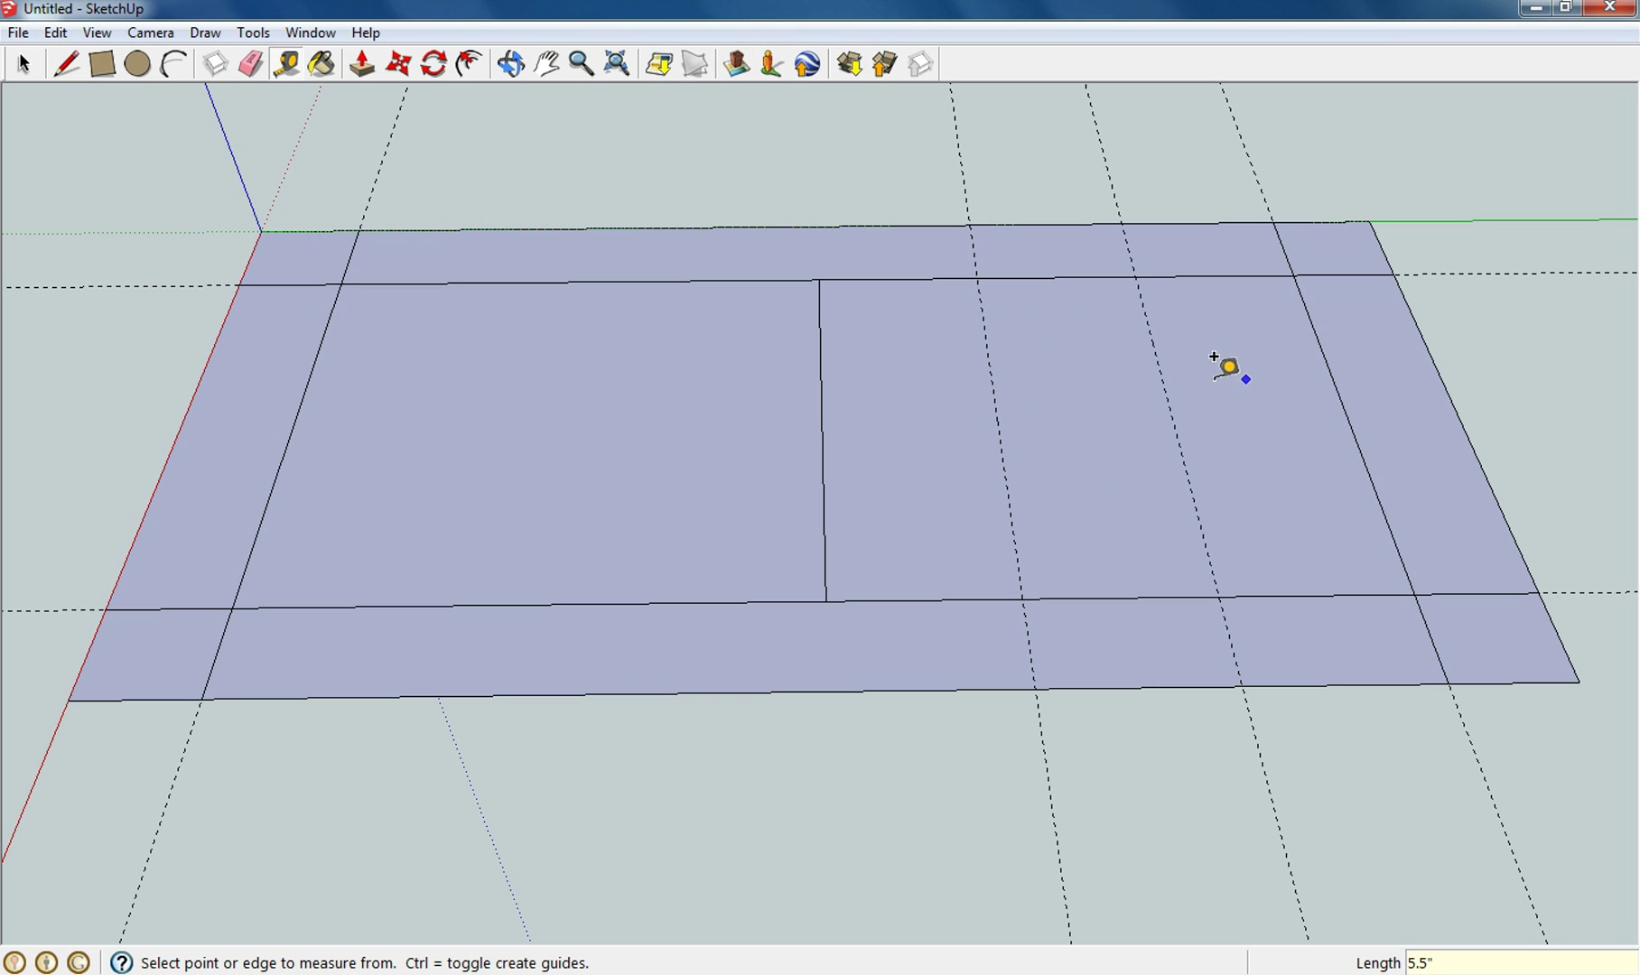
Step: Place two more 5.5-inch guides to the left of the centre line
left_click(820, 370)
type("5")
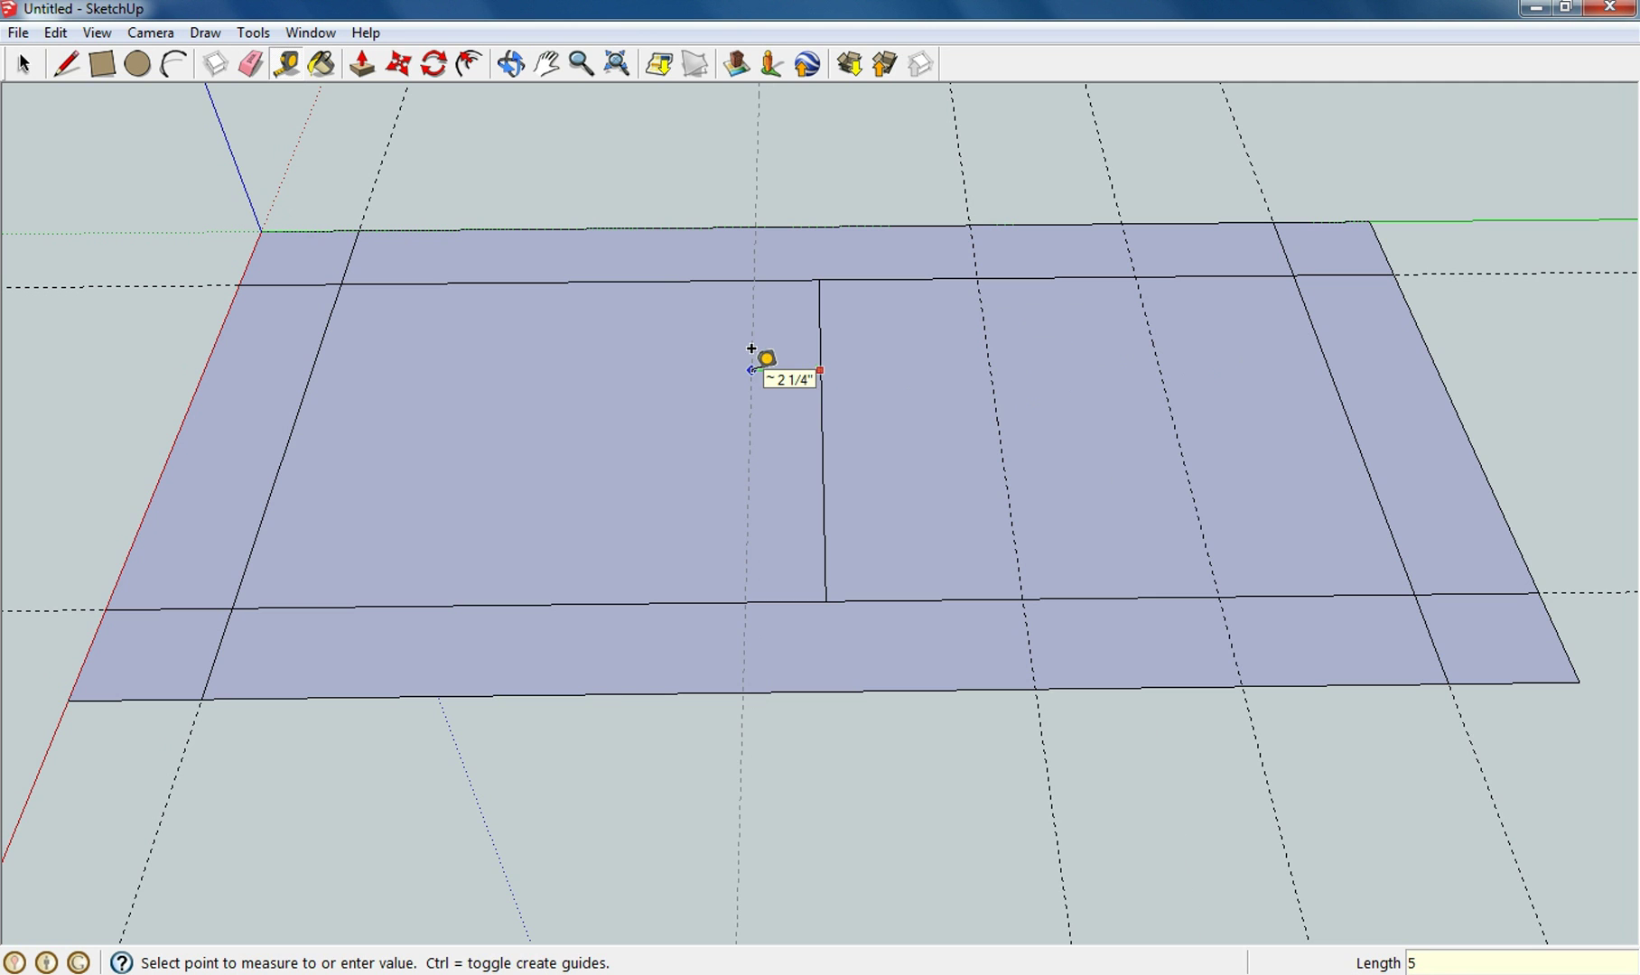
type(".5")
key("Return")
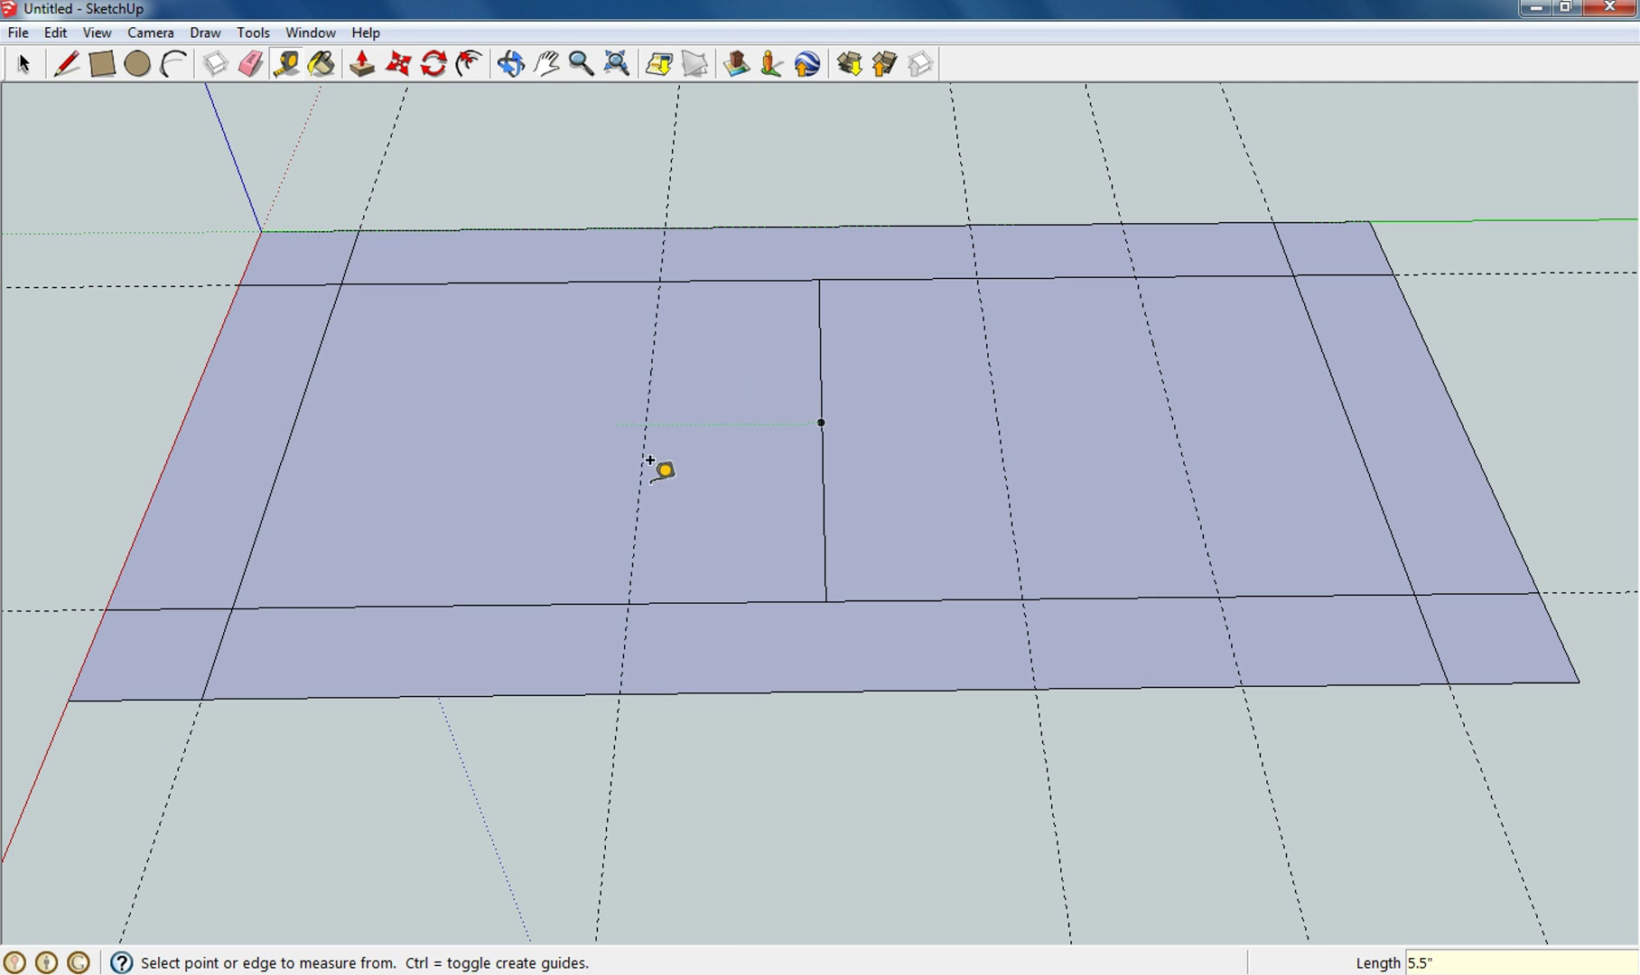
left_click(637, 474)
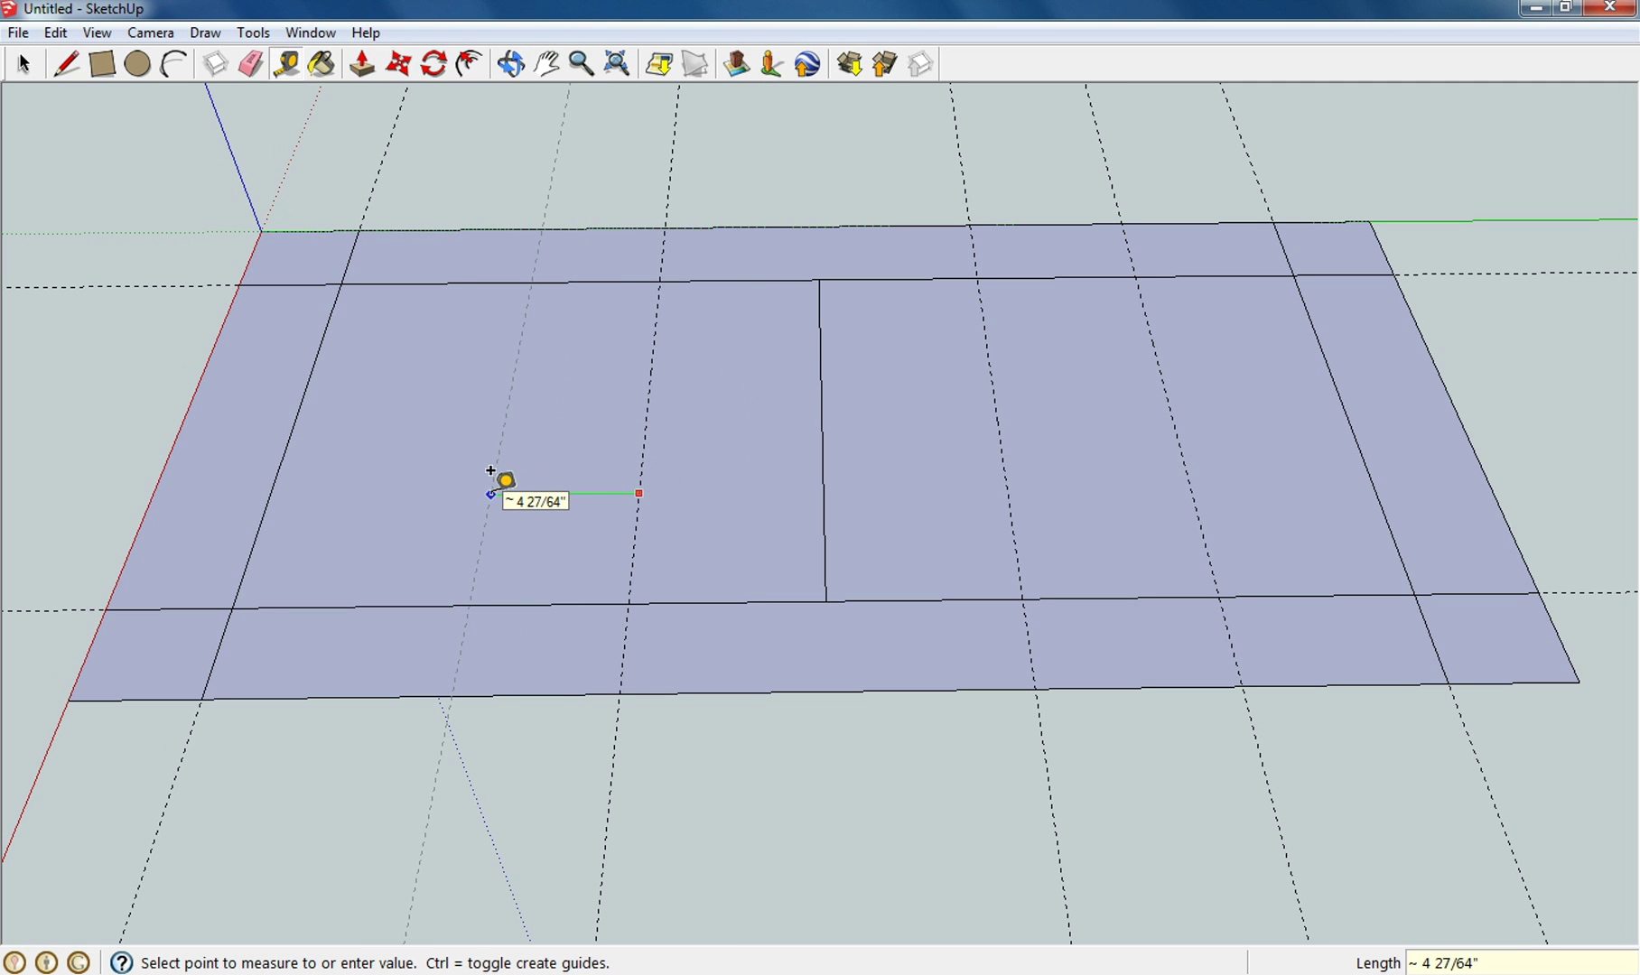
type("5.5")
key("Return")
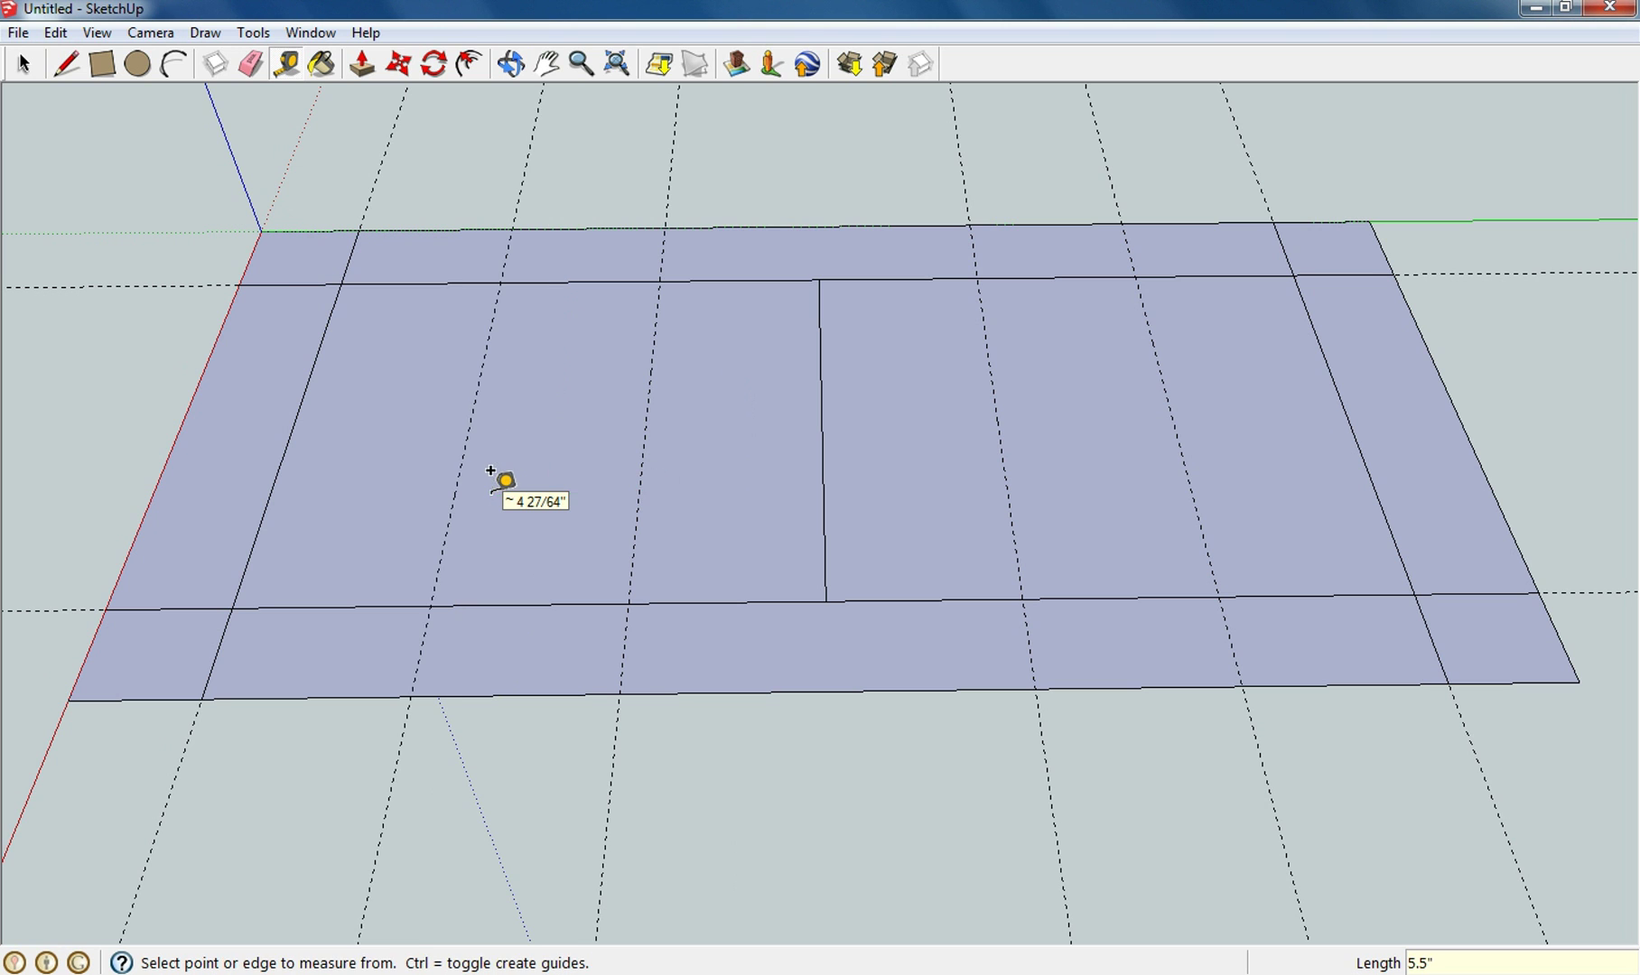
Step: Trace lines along both left and both right 5.5-inch guides between the inner edges
left_click(67, 64)
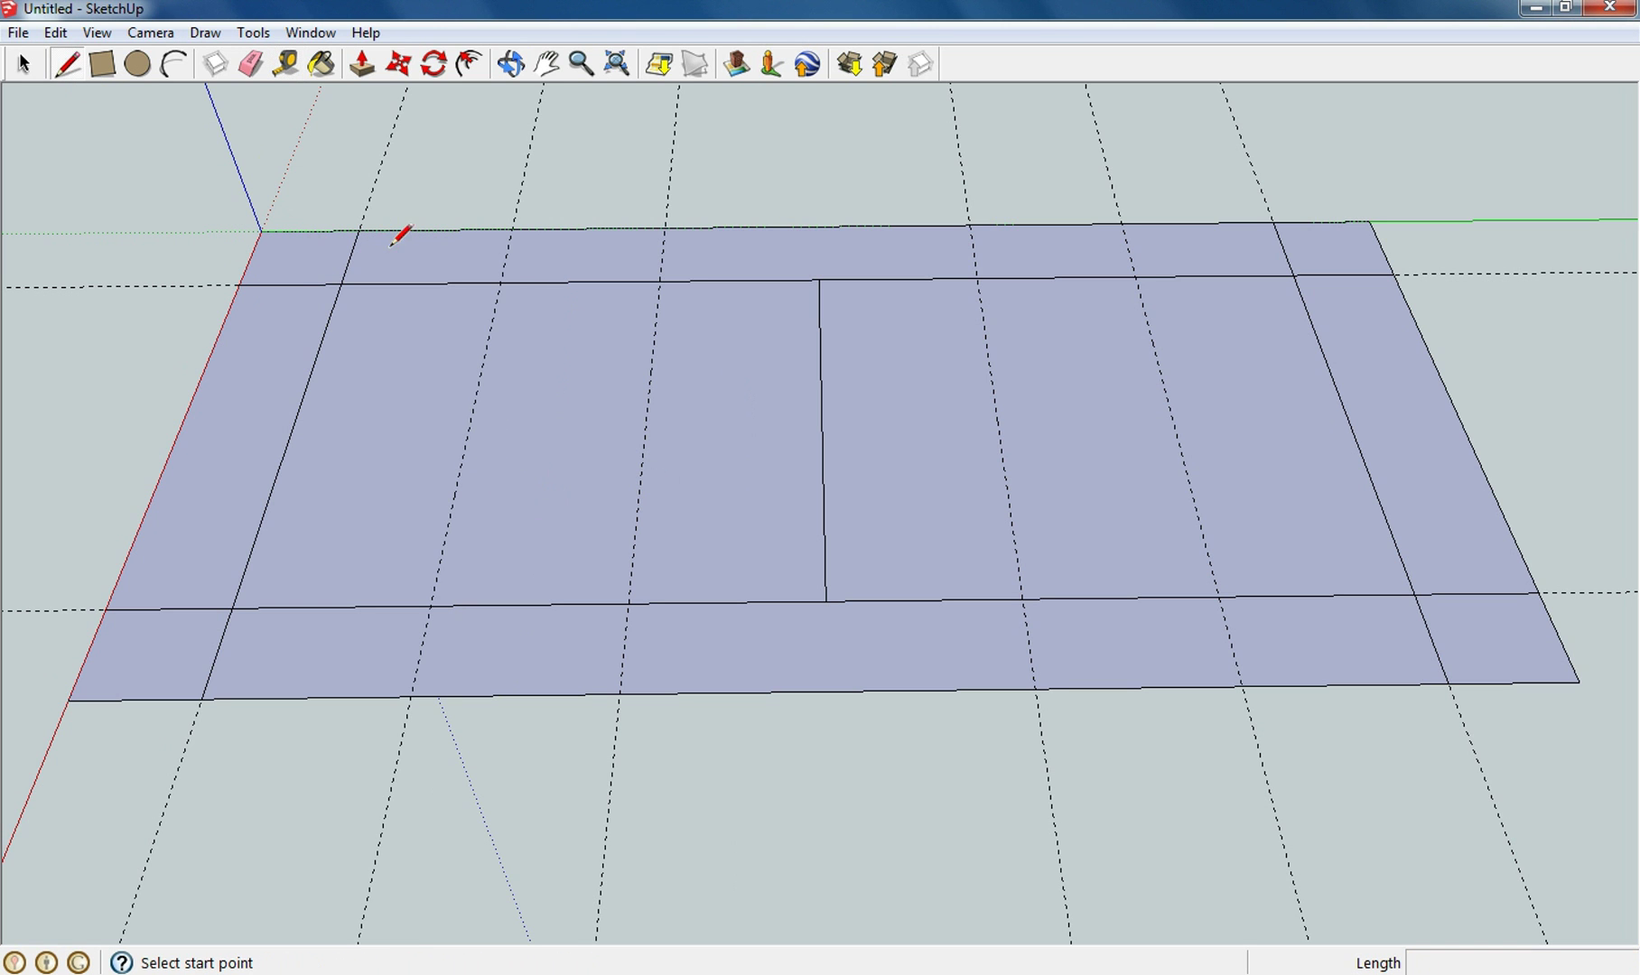
left_click(500, 283)
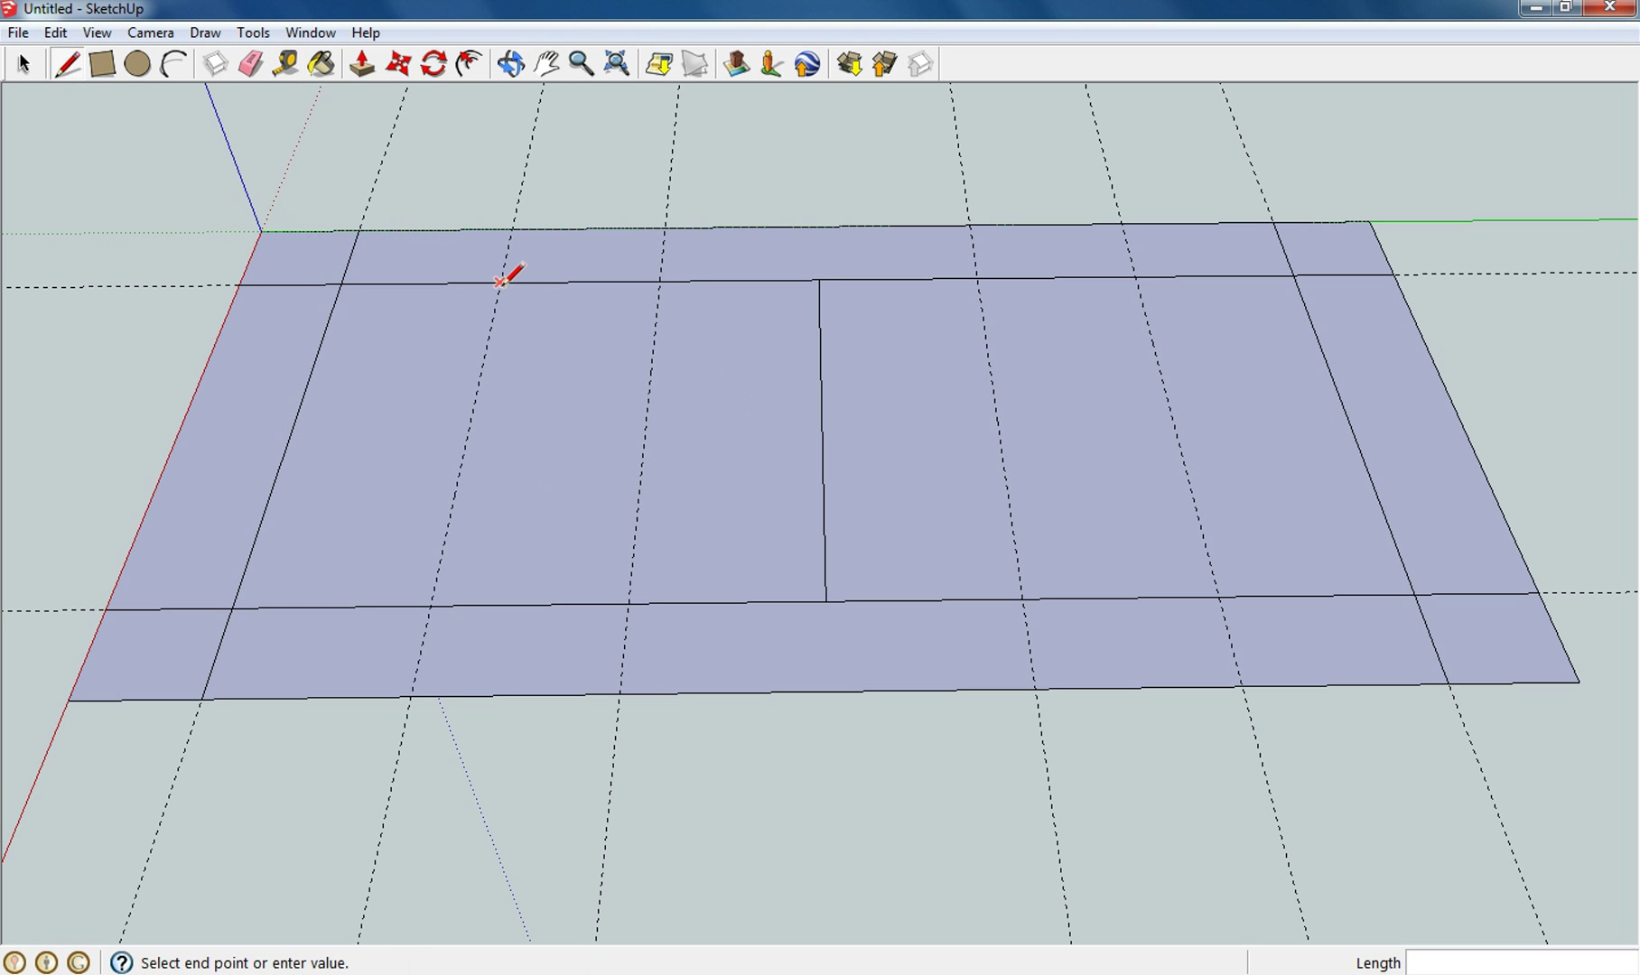
left_click(430, 605)
left_click(630, 603)
left_click(663, 280)
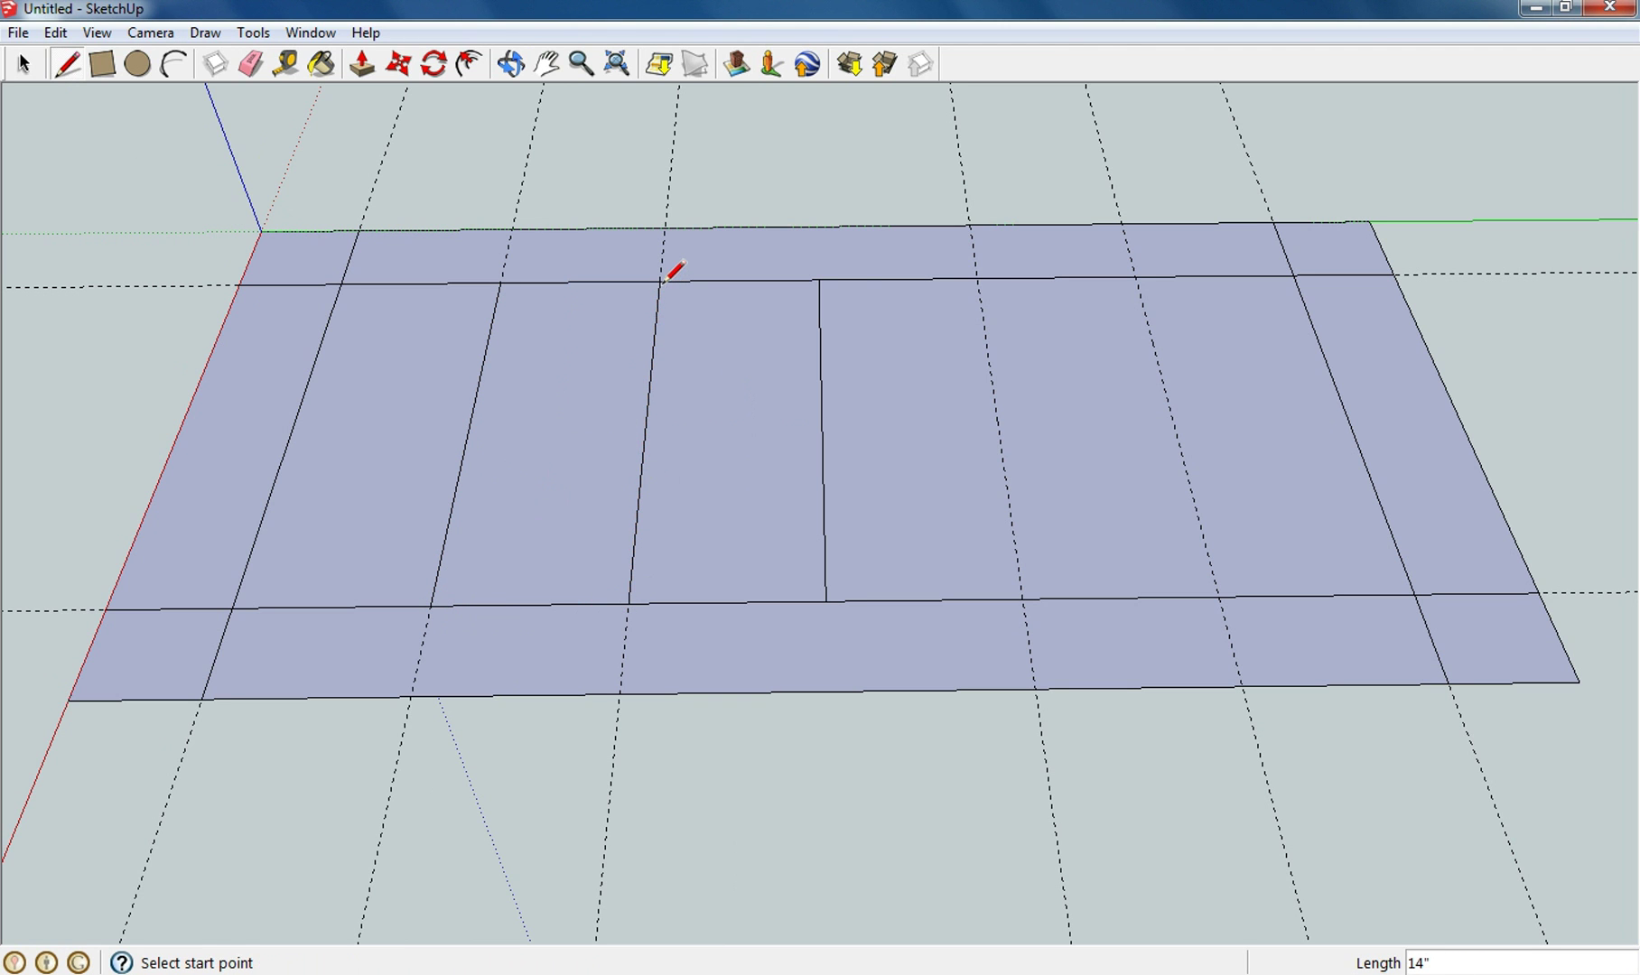
left_click(977, 277)
left_click(1024, 597)
left_click(1219, 596)
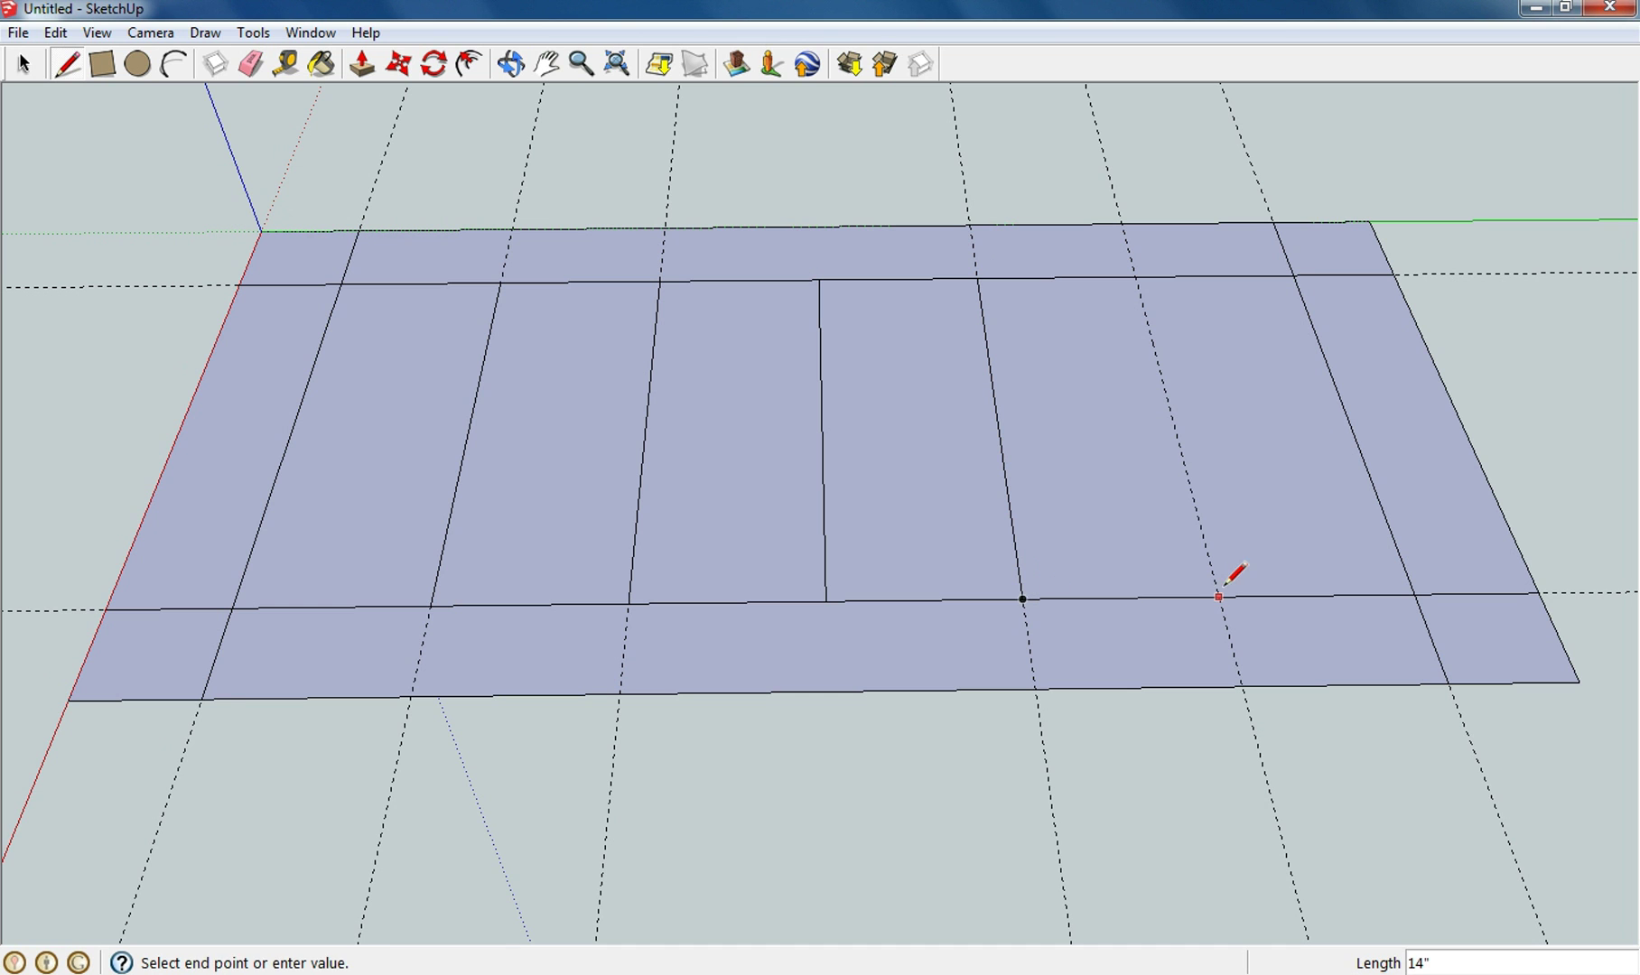
left_click(1135, 277)
left_click(250, 63)
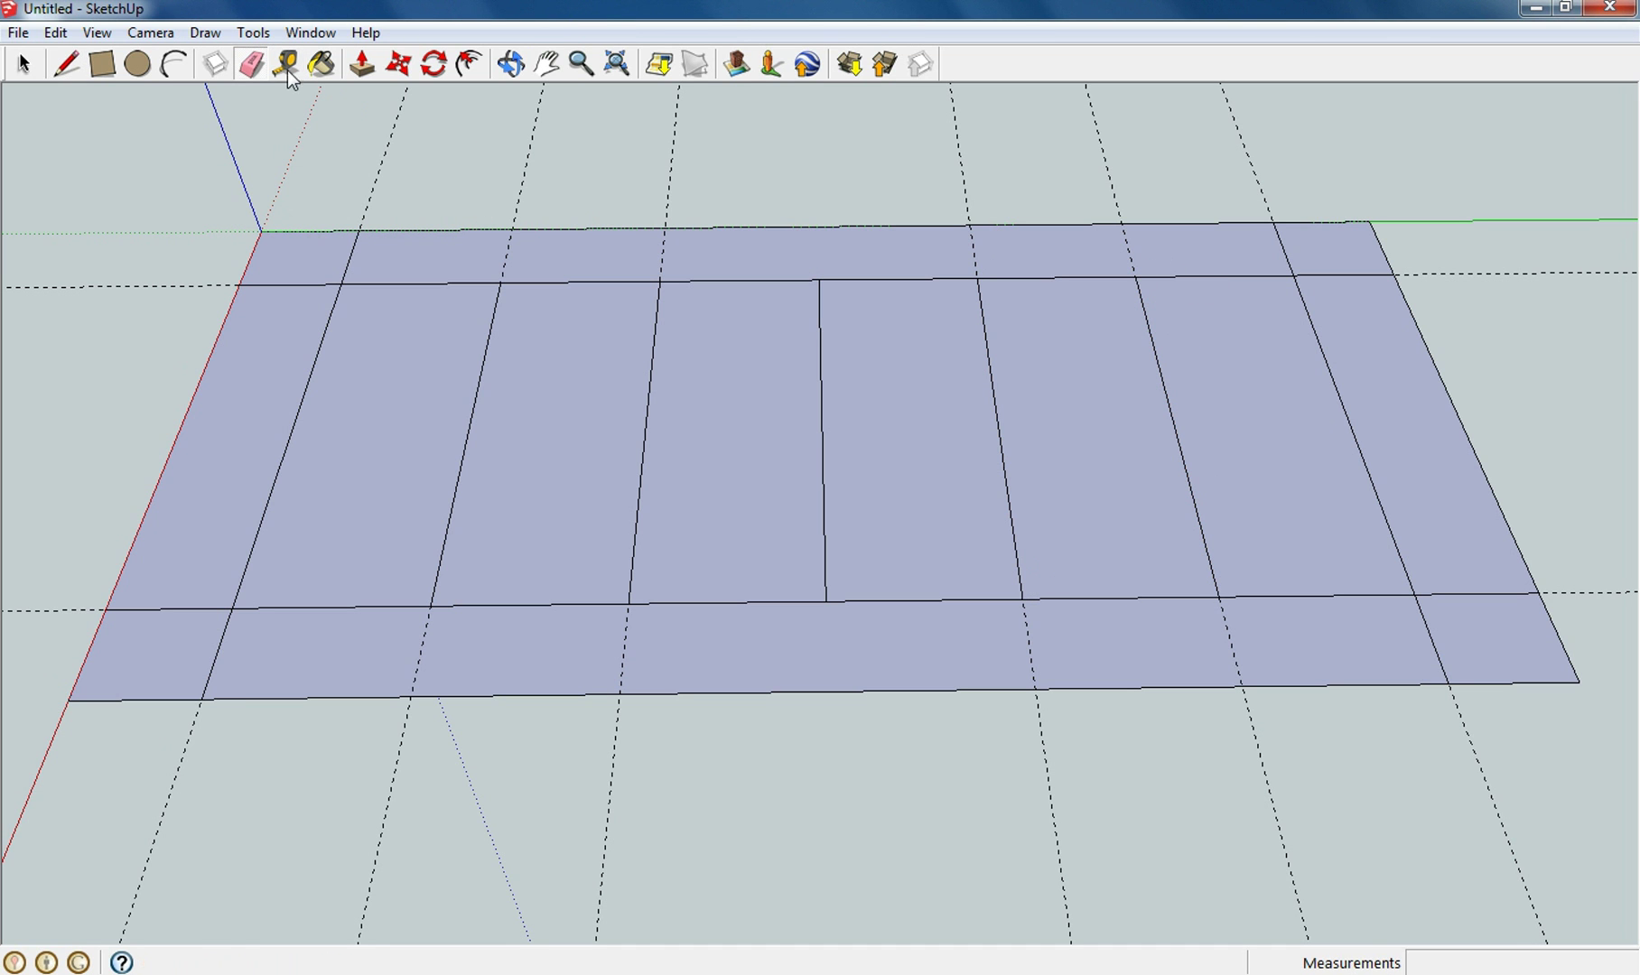
Step: Erase all the dashed guide lines from the rectangle
left_click(390, 153)
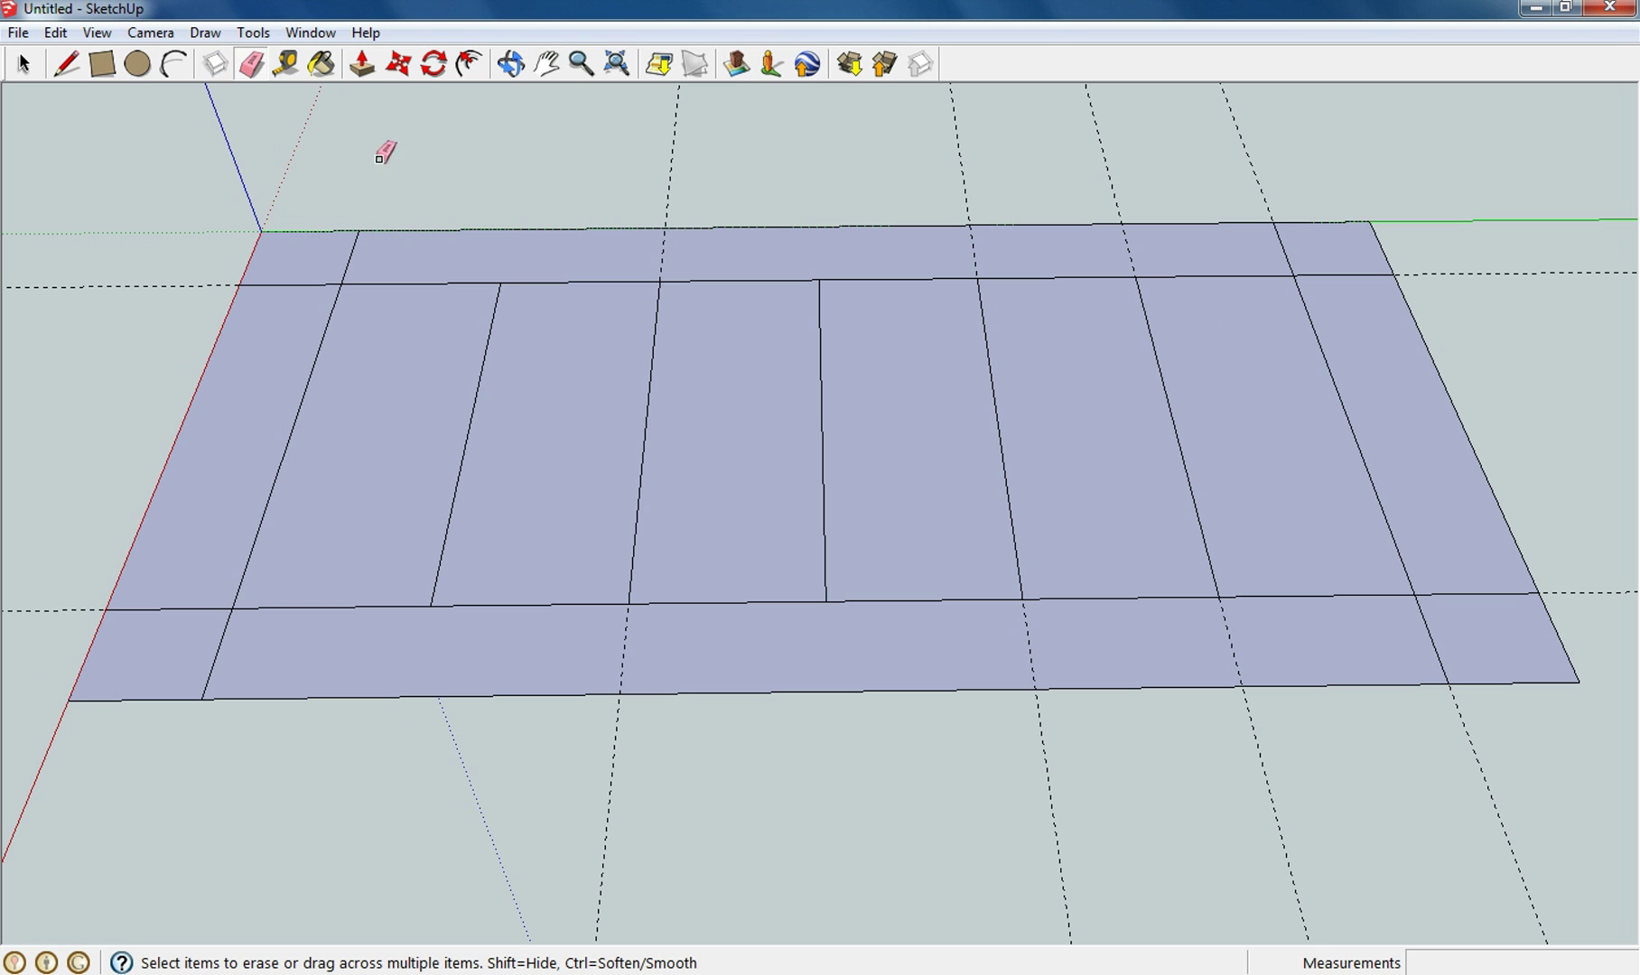
left_click(200, 286)
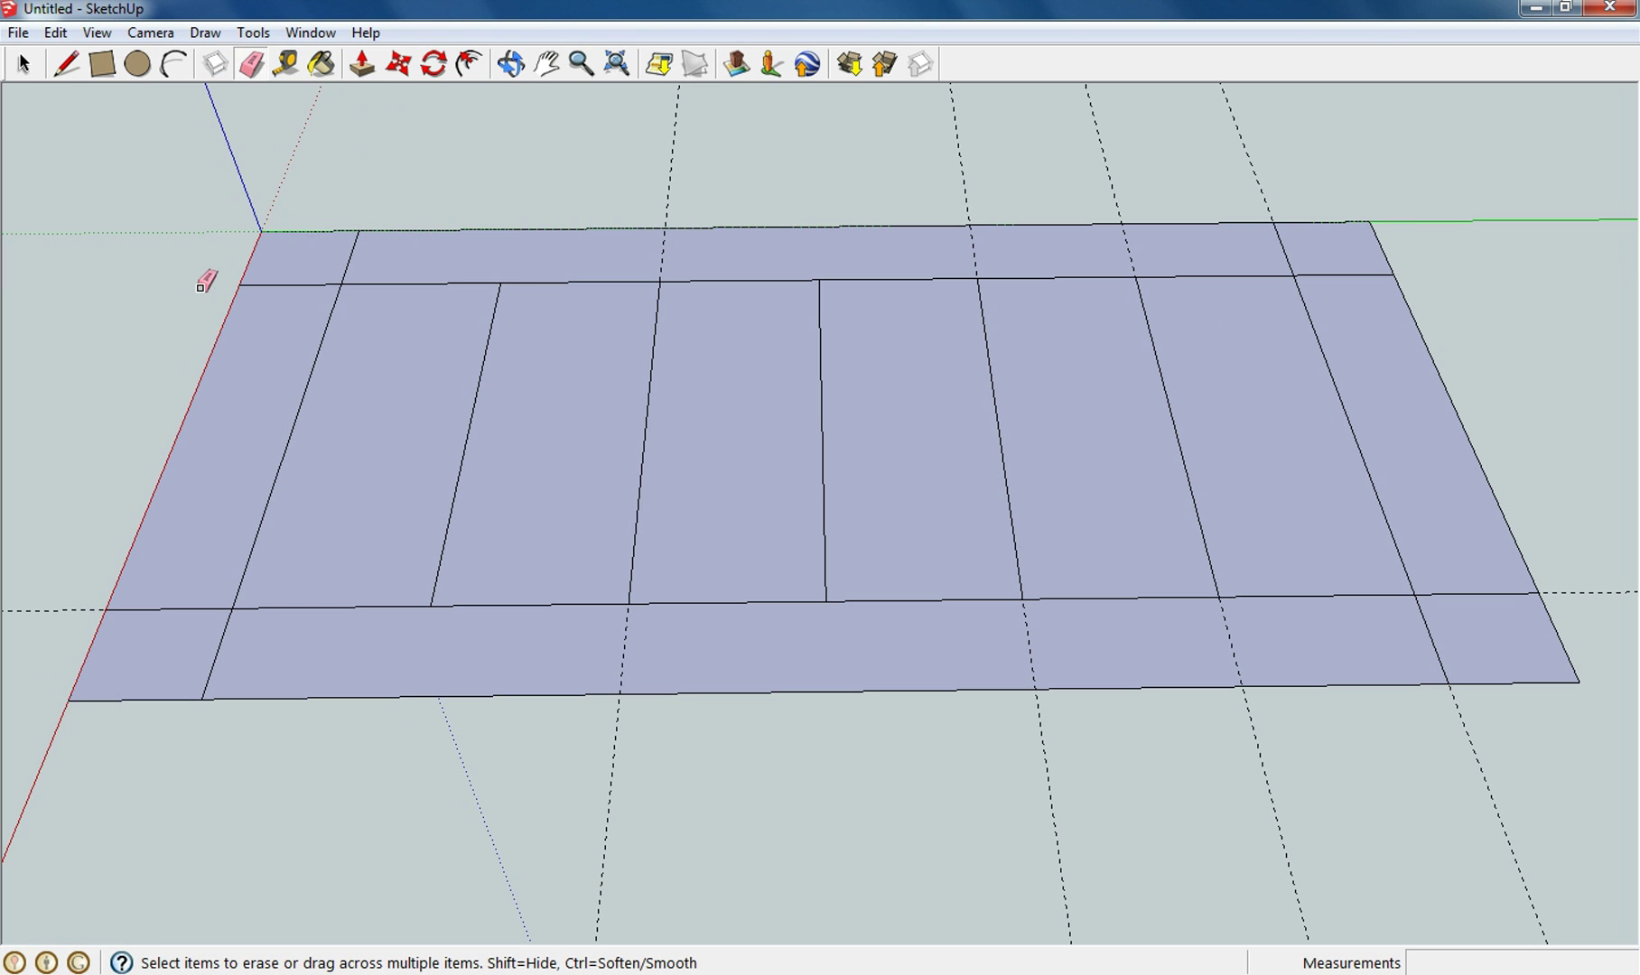
left_click(88, 610)
left_click(675, 174)
left_click(963, 179)
left_click(1117, 192)
left_click(1262, 186)
Step: Erase the corner joint edges at the top left, lower left and top right of the border
left_click(25, 66)
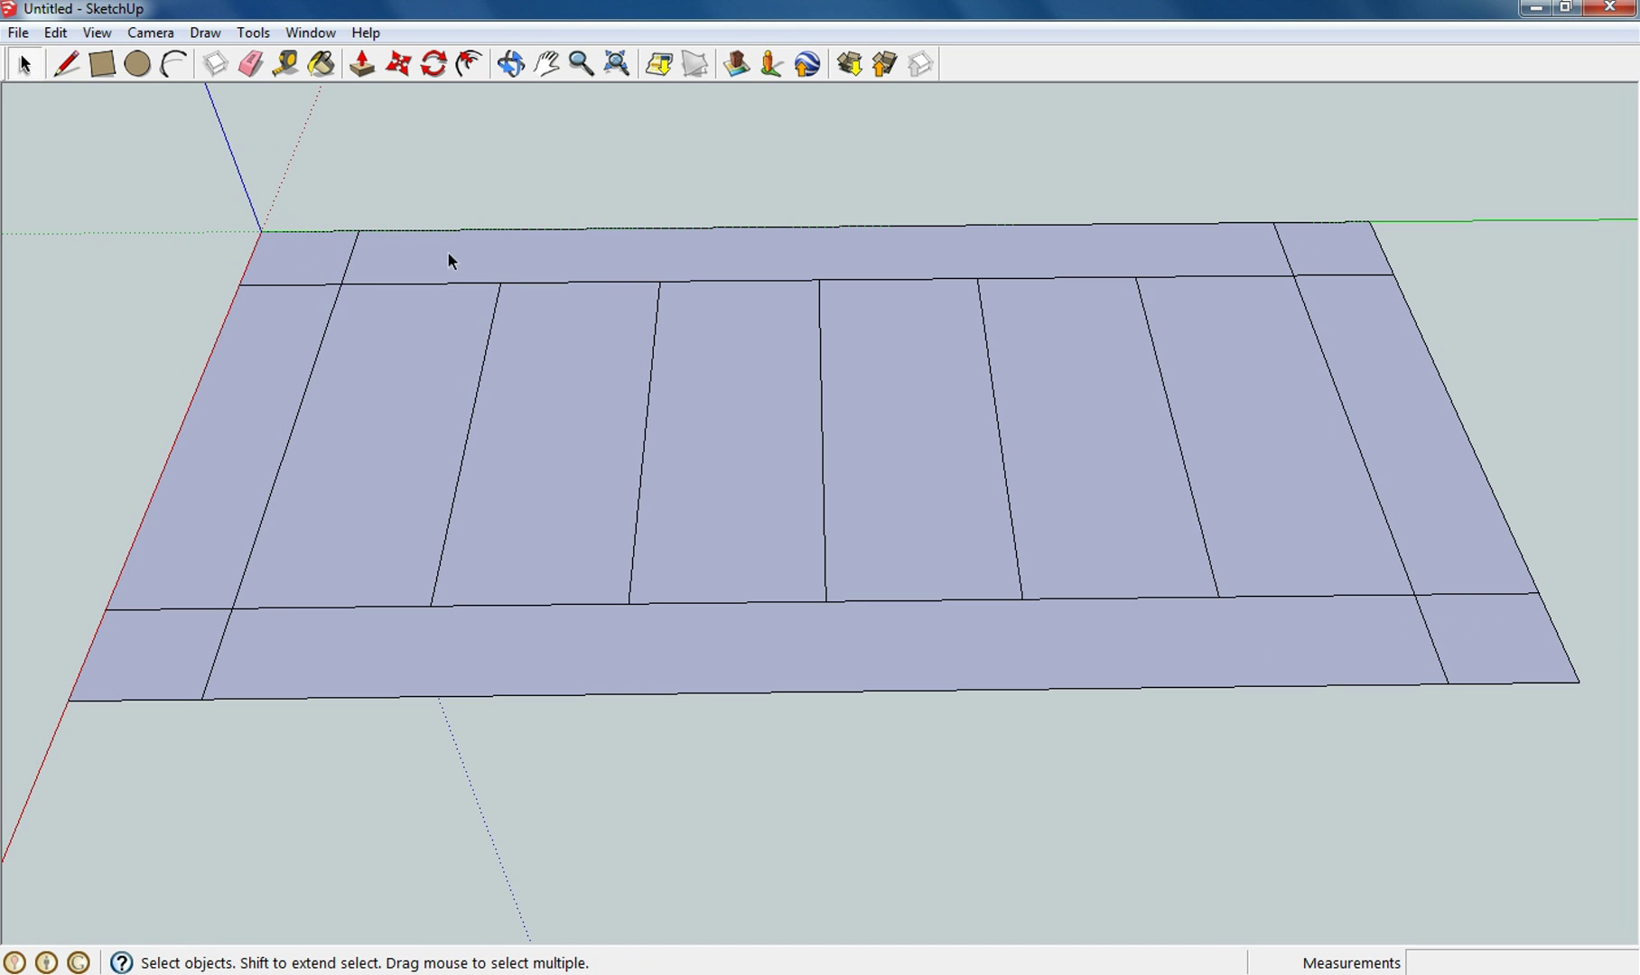
left_click(256, 69)
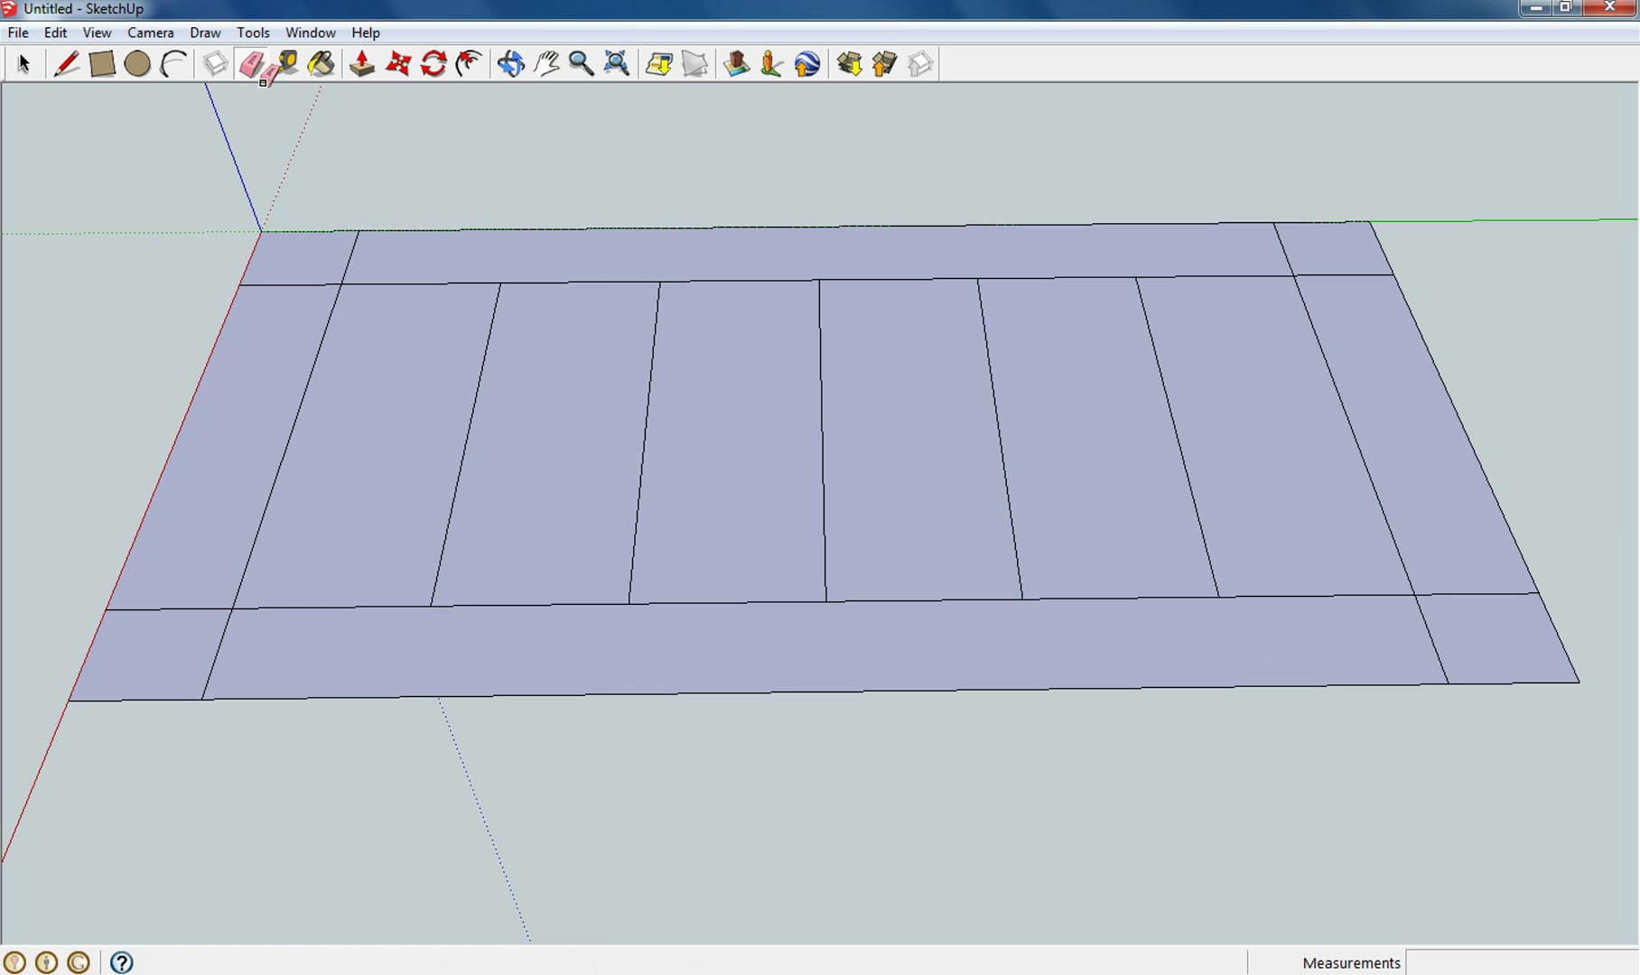
left_click(355, 248)
left_click(219, 660)
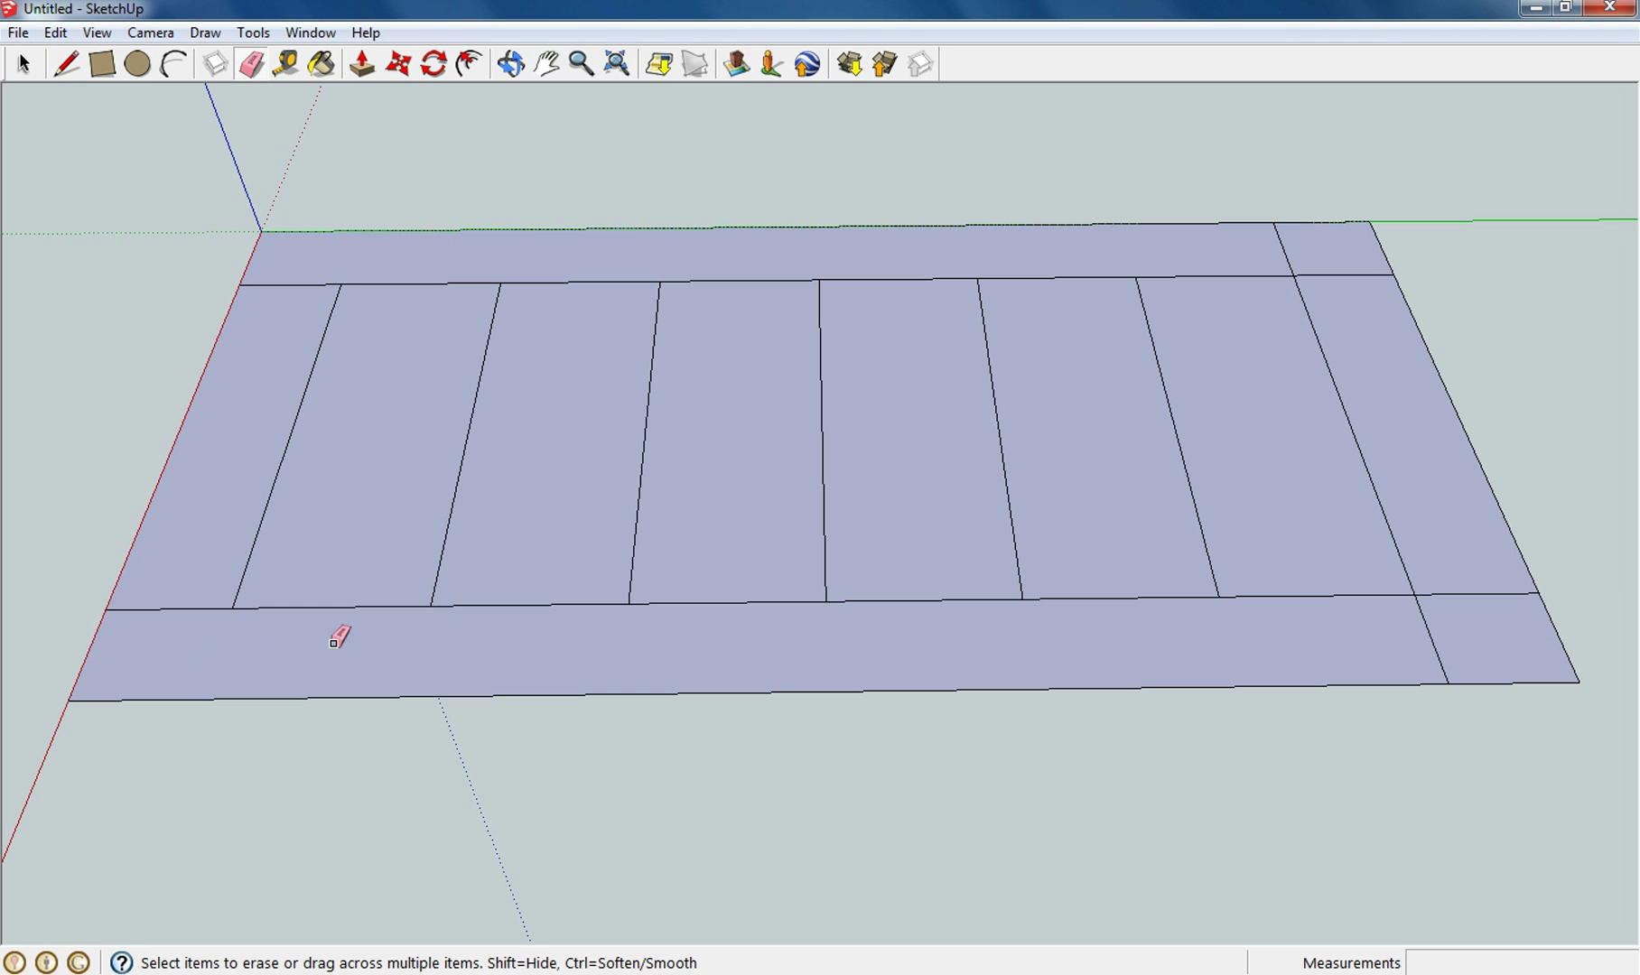
left_click(1356, 274)
Step: Draw new joint lines at the top-left and bottom-left corners, then erase the leftover short edge
left_click(66, 63)
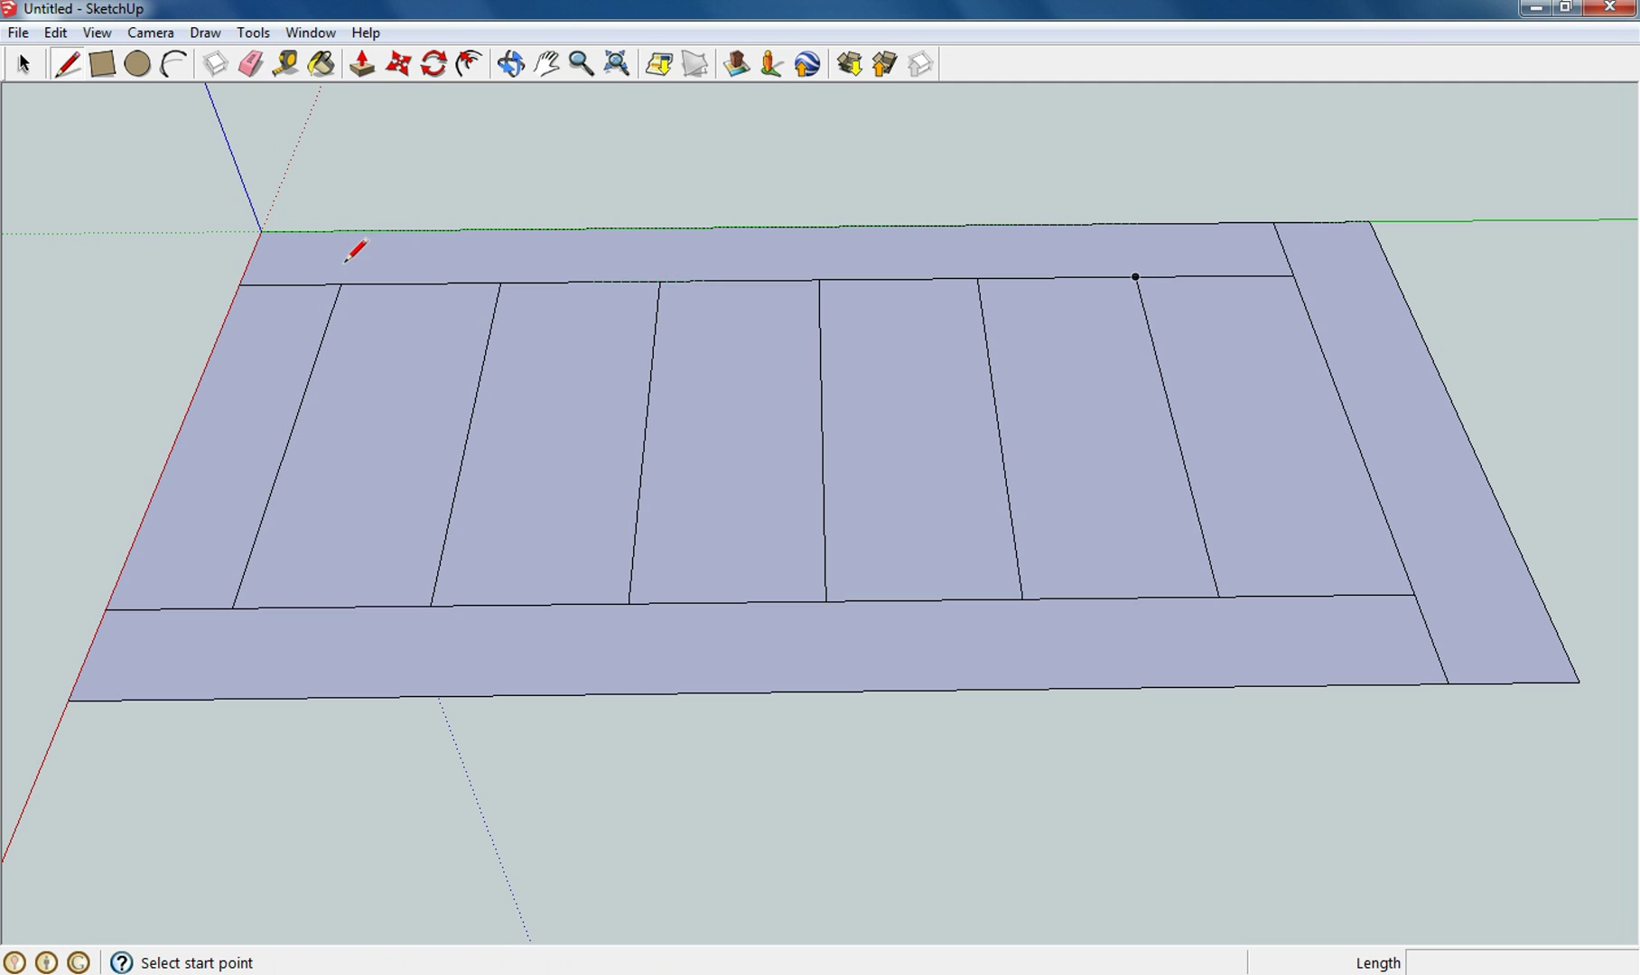
left_click(341, 284)
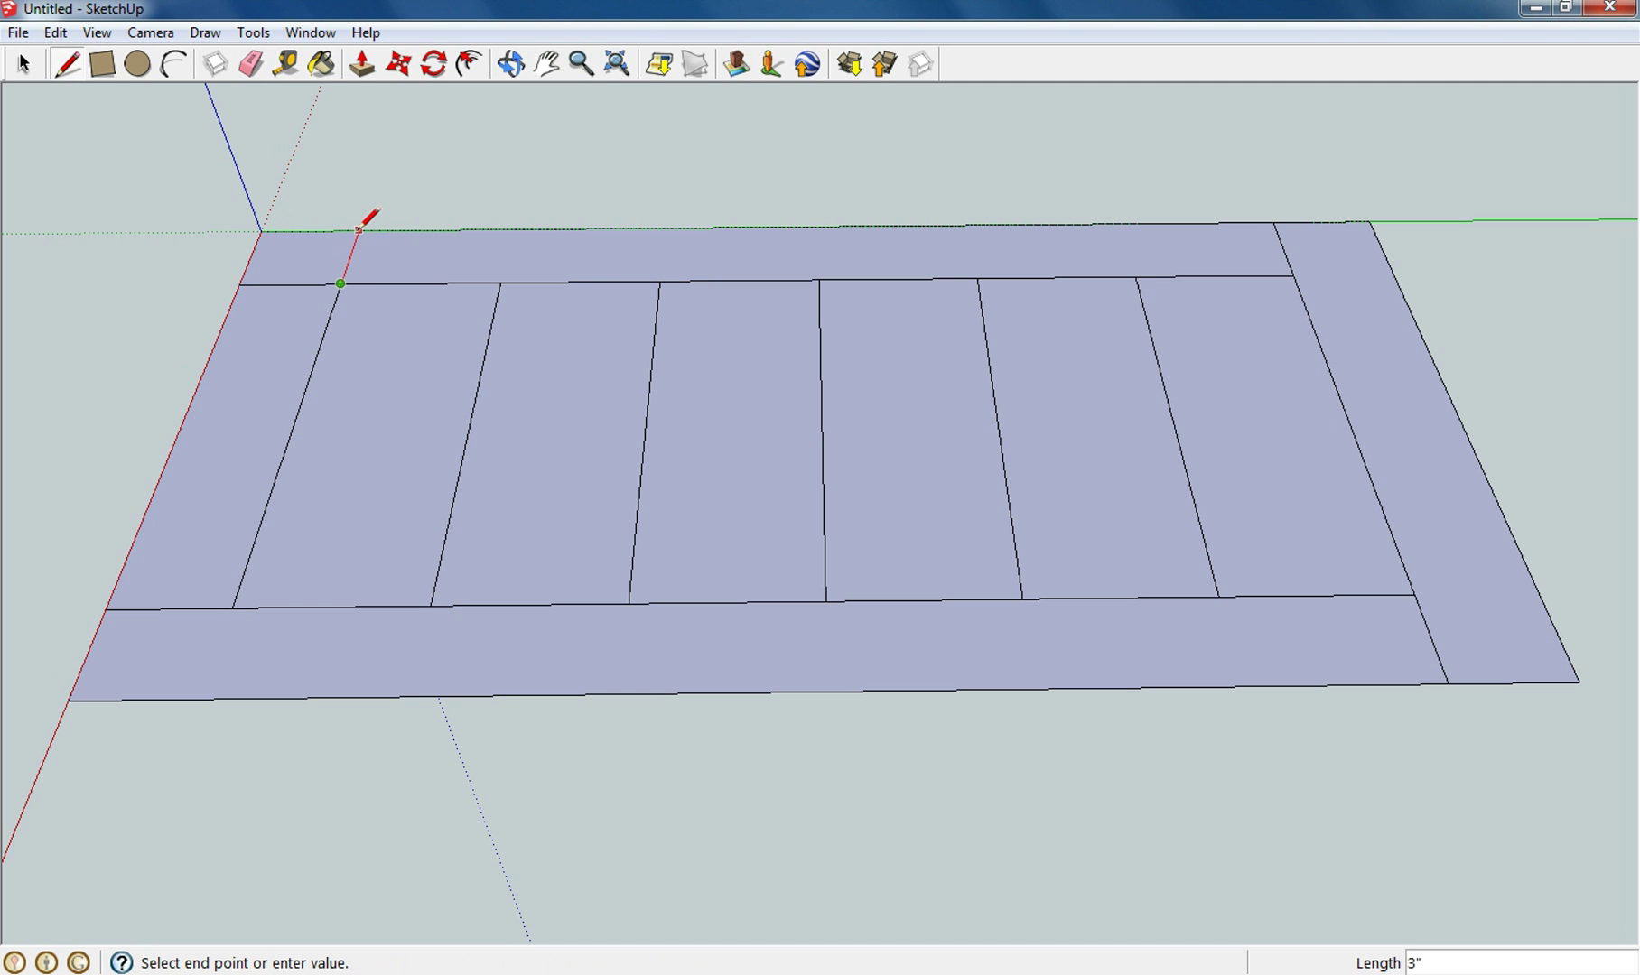
left_click(358, 231)
left_click(232, 608)
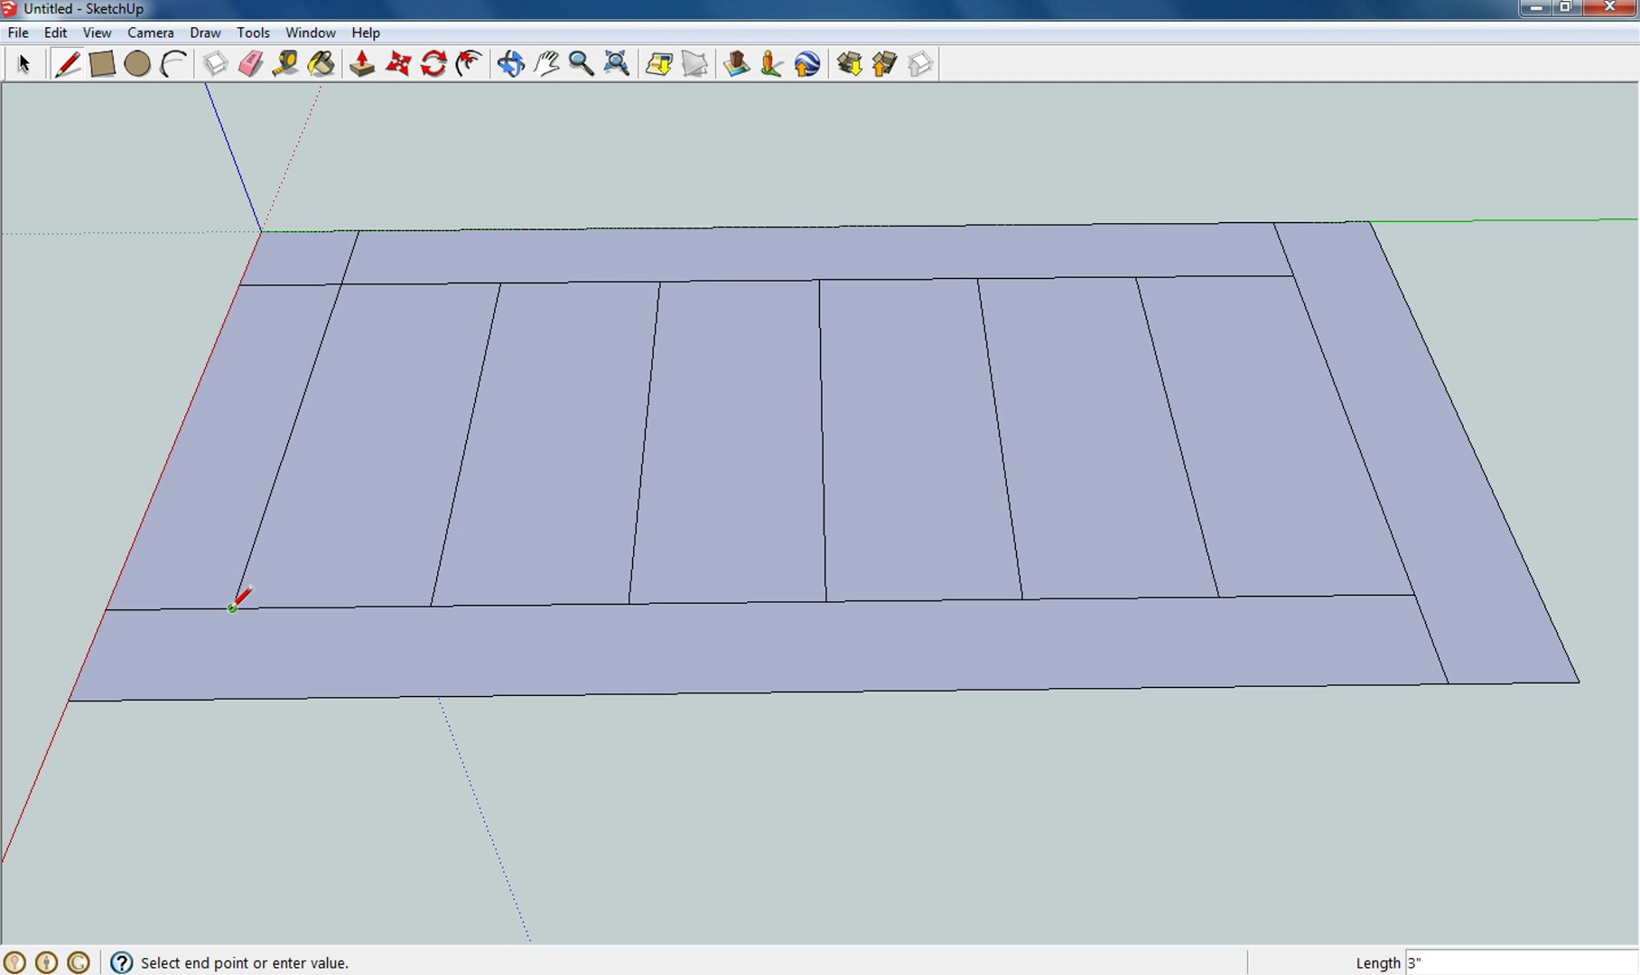
left_click(202, 699)
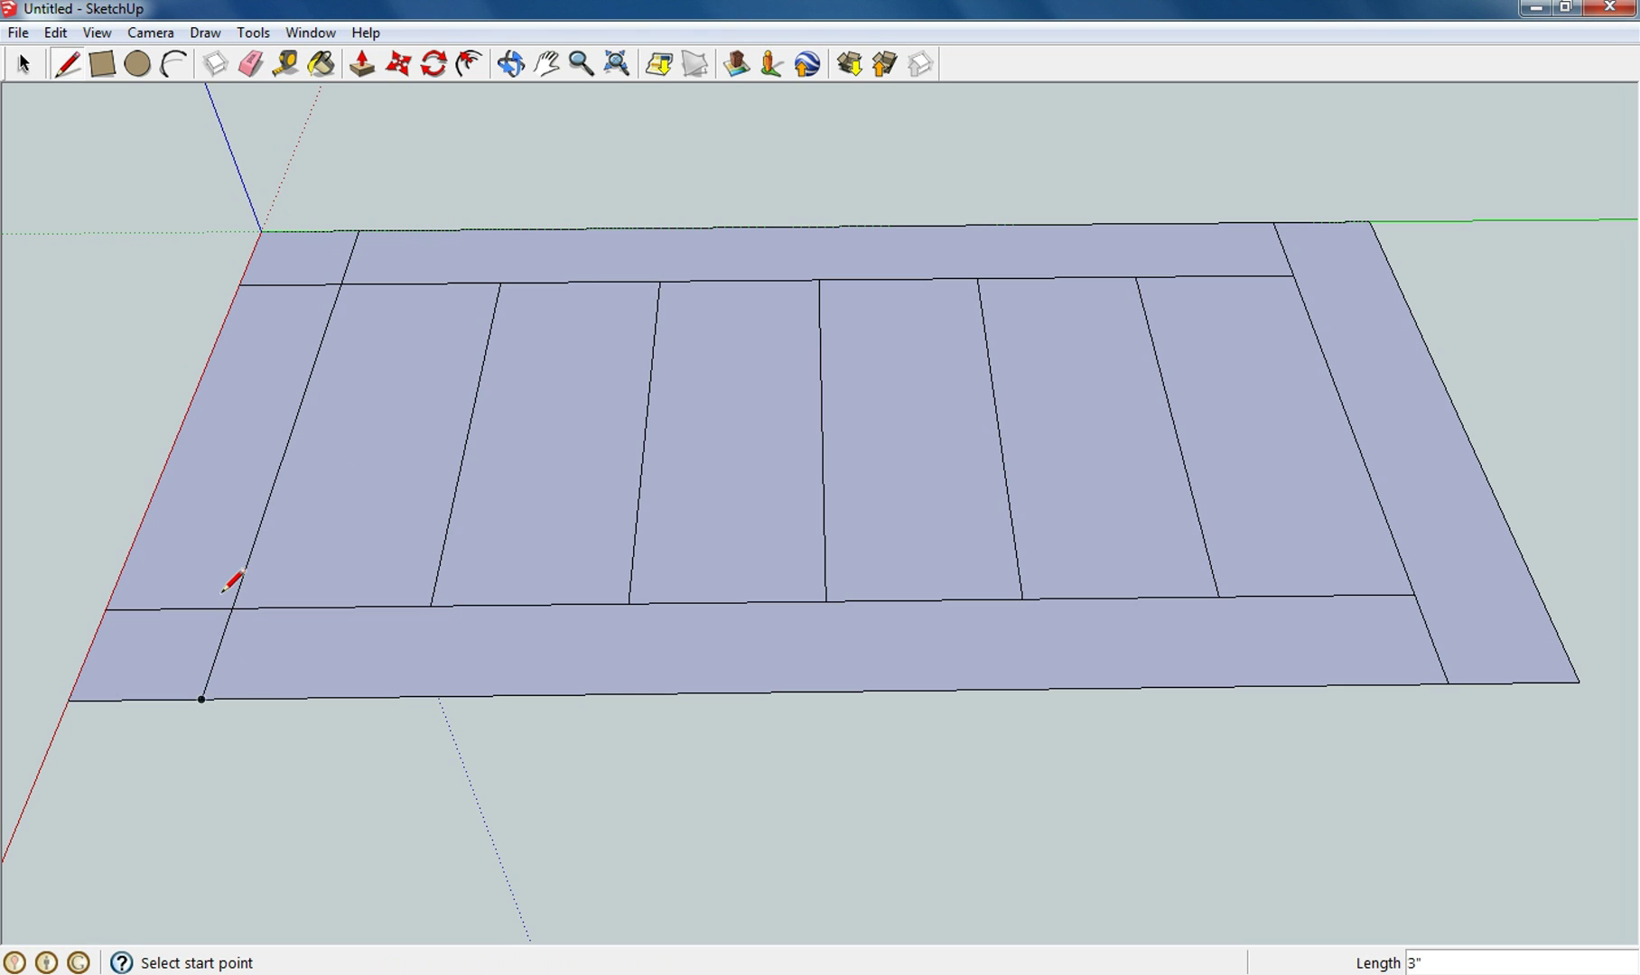
left_click(250, 63)
left_click(290, 286)
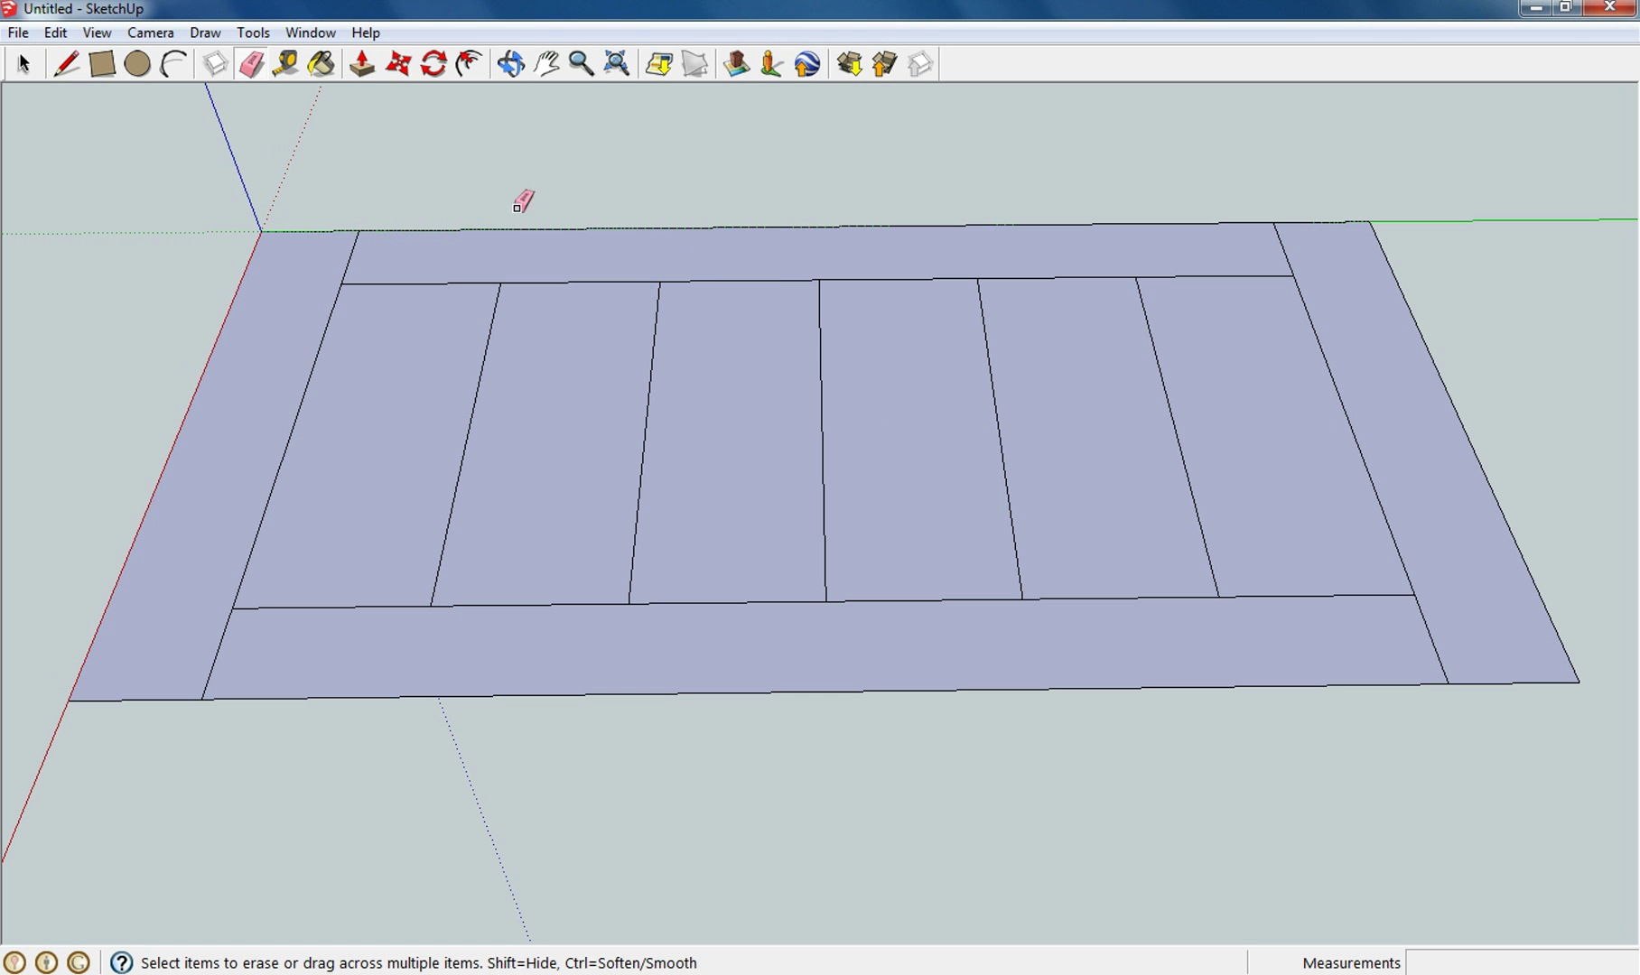
Step: Push/pull the left, top and right border strips up 3/4 inch
left_click(361, 63)
mouse_move(287, 340)
left_mouse_down()
mouse_move(274, 348)
mouse_move(282, 311)
left_mouse_up()
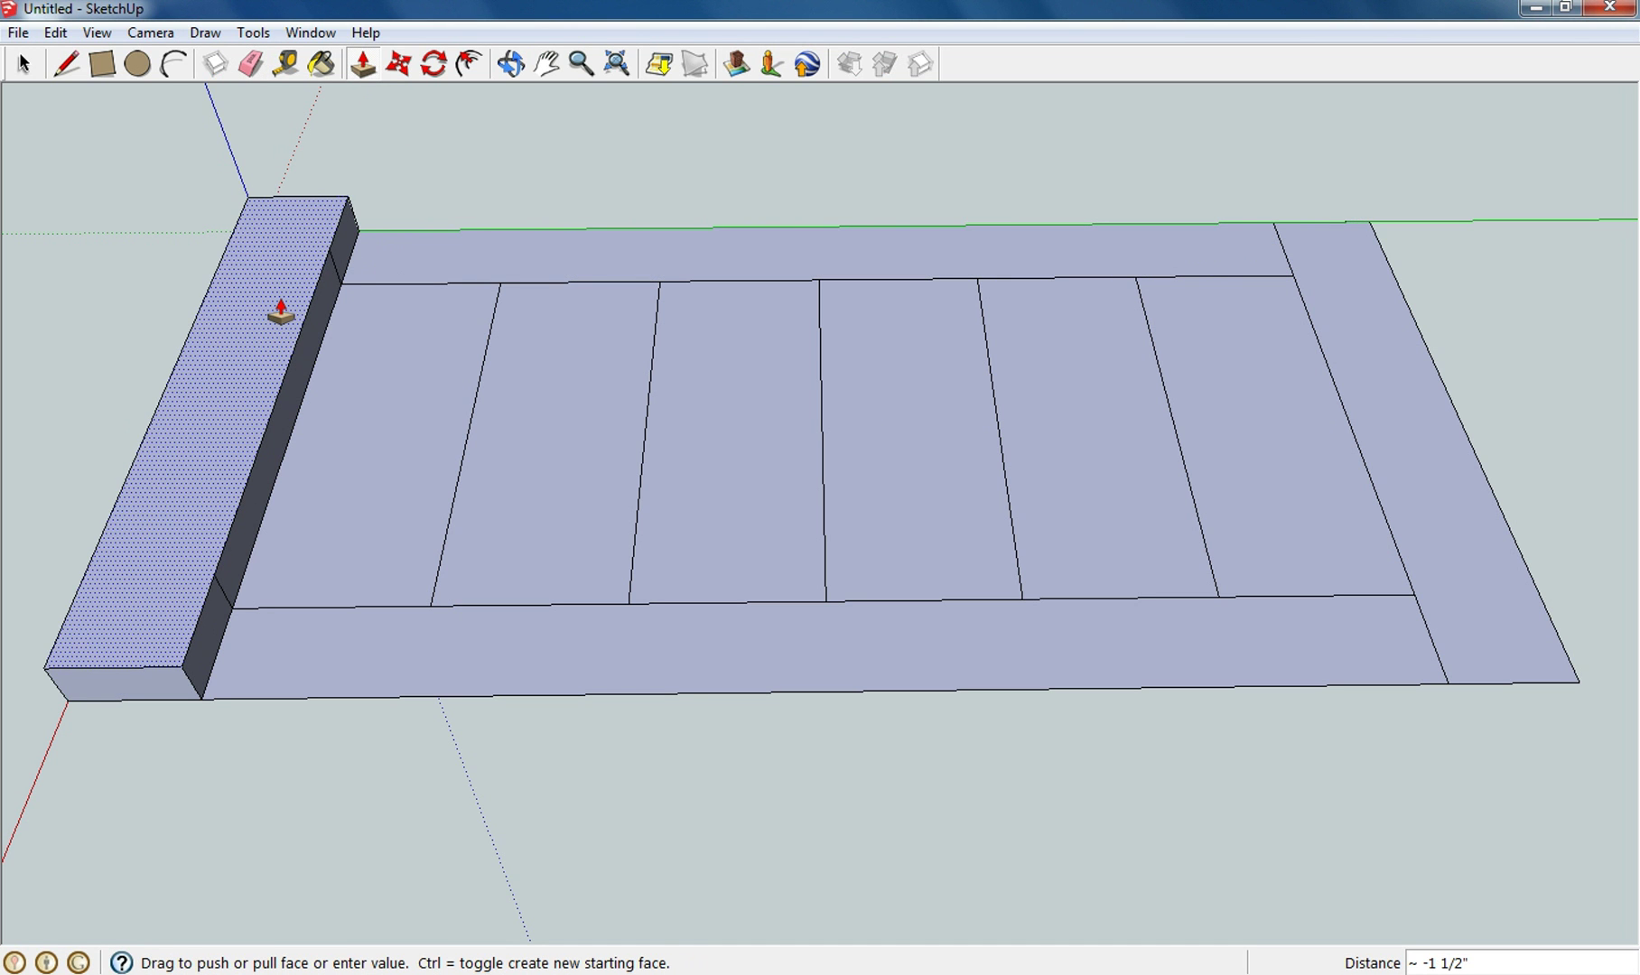
type("3/4")
key("Return")
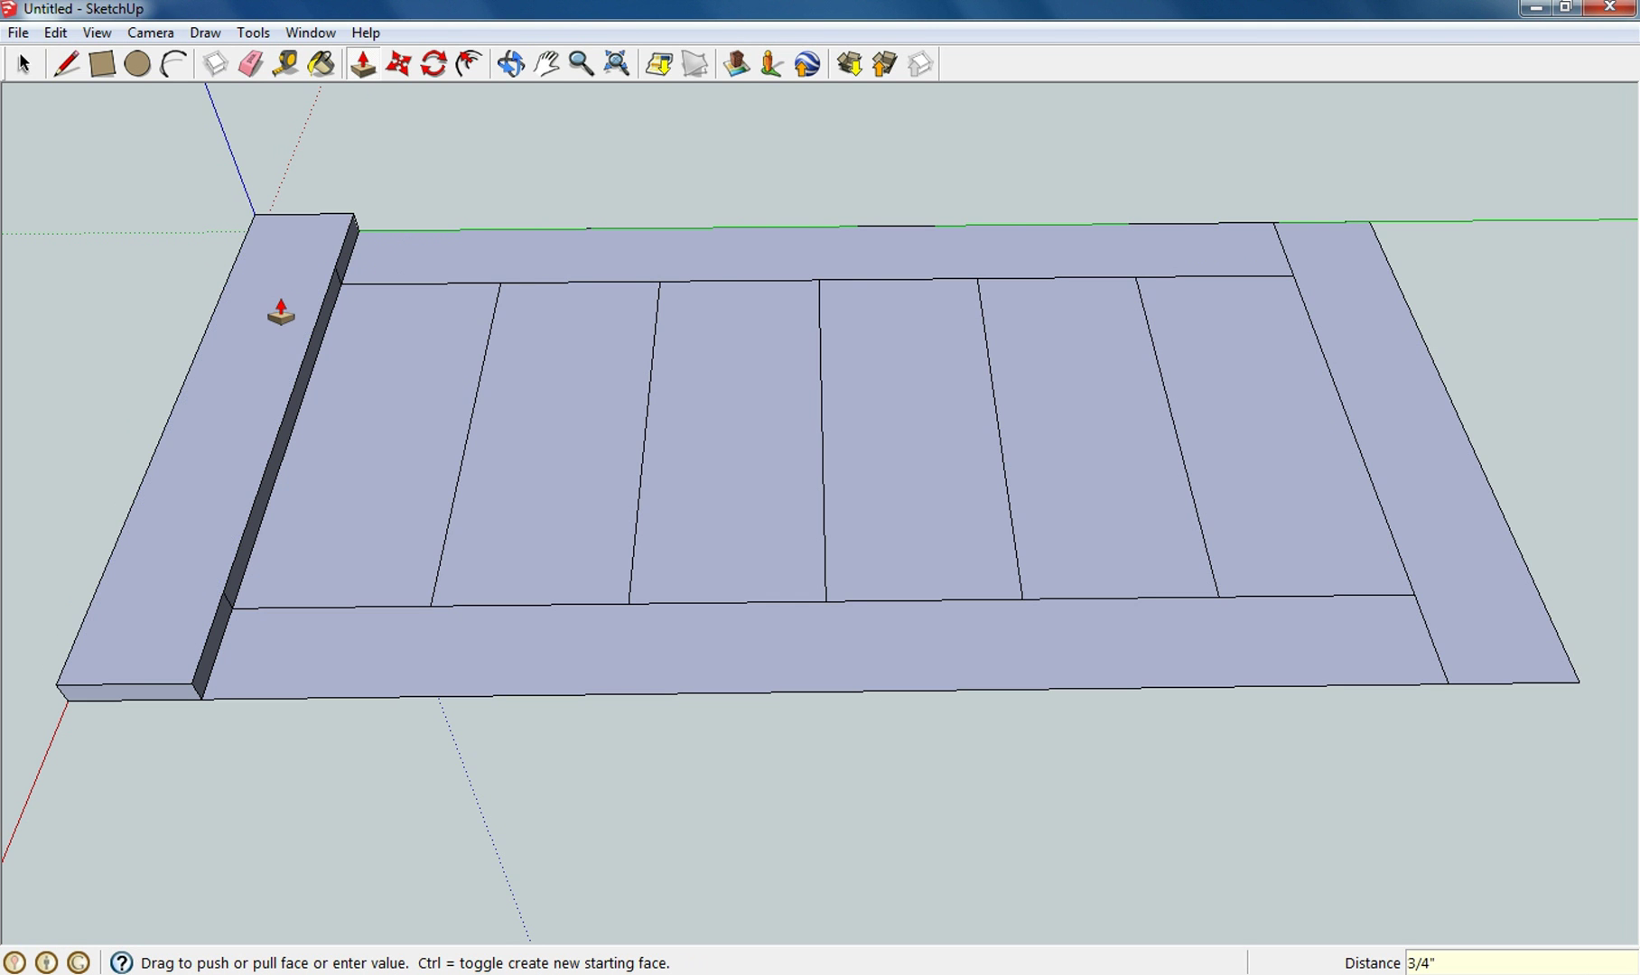
left_click_drag(535, 267, 538, 253)
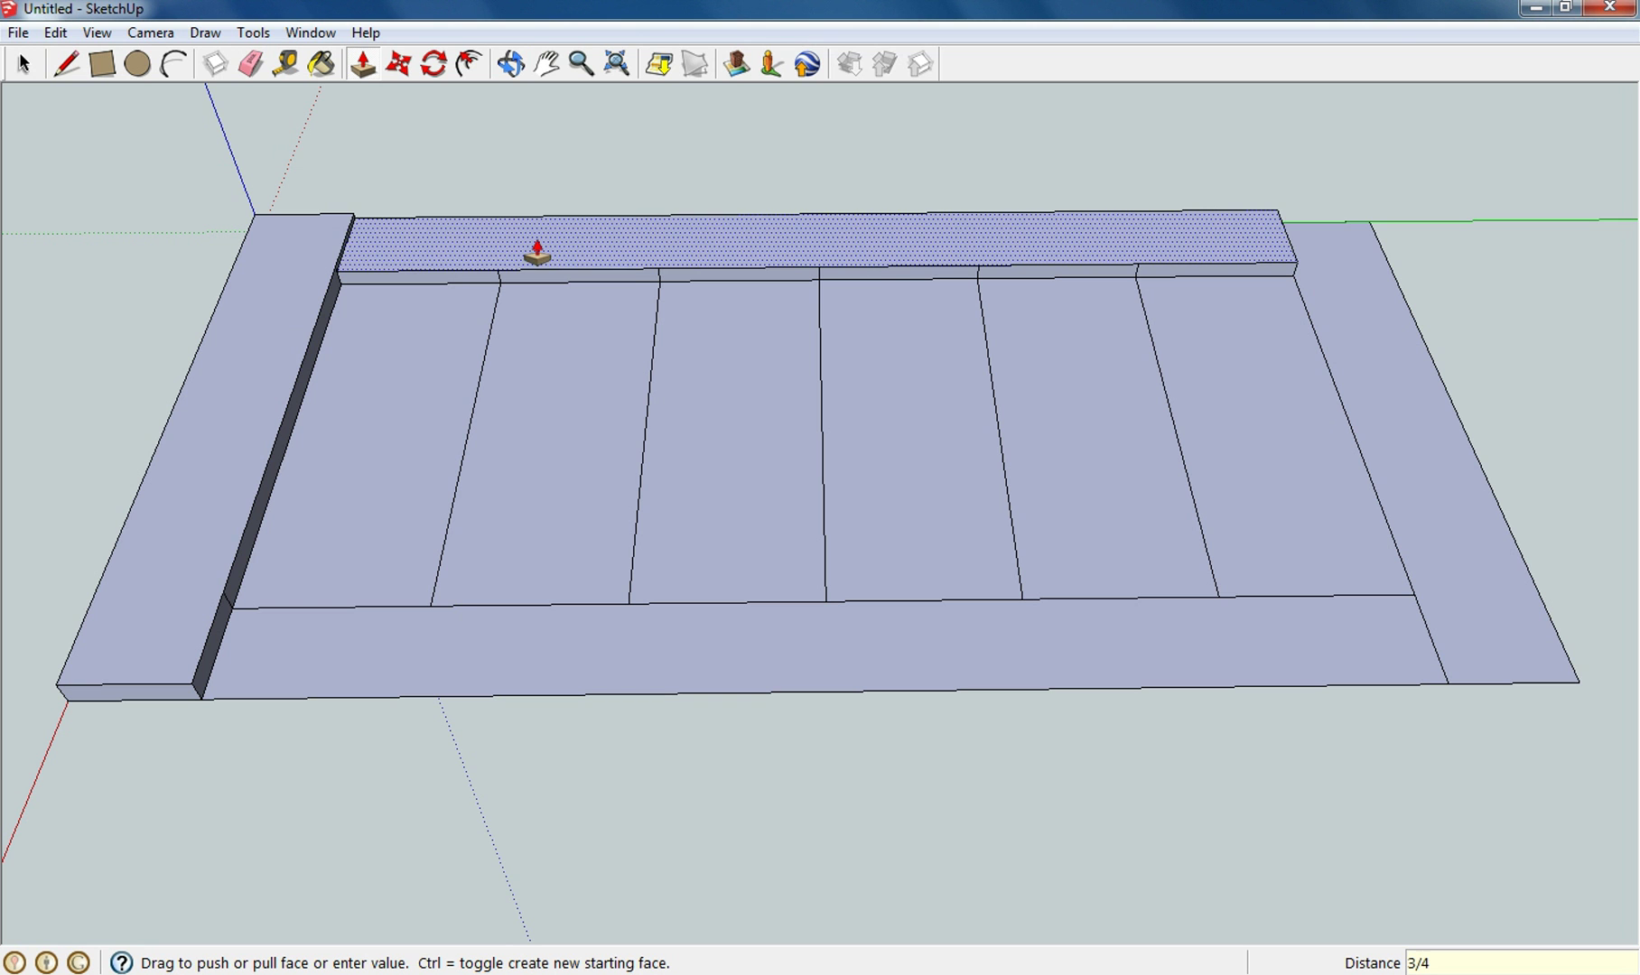
key("Return")
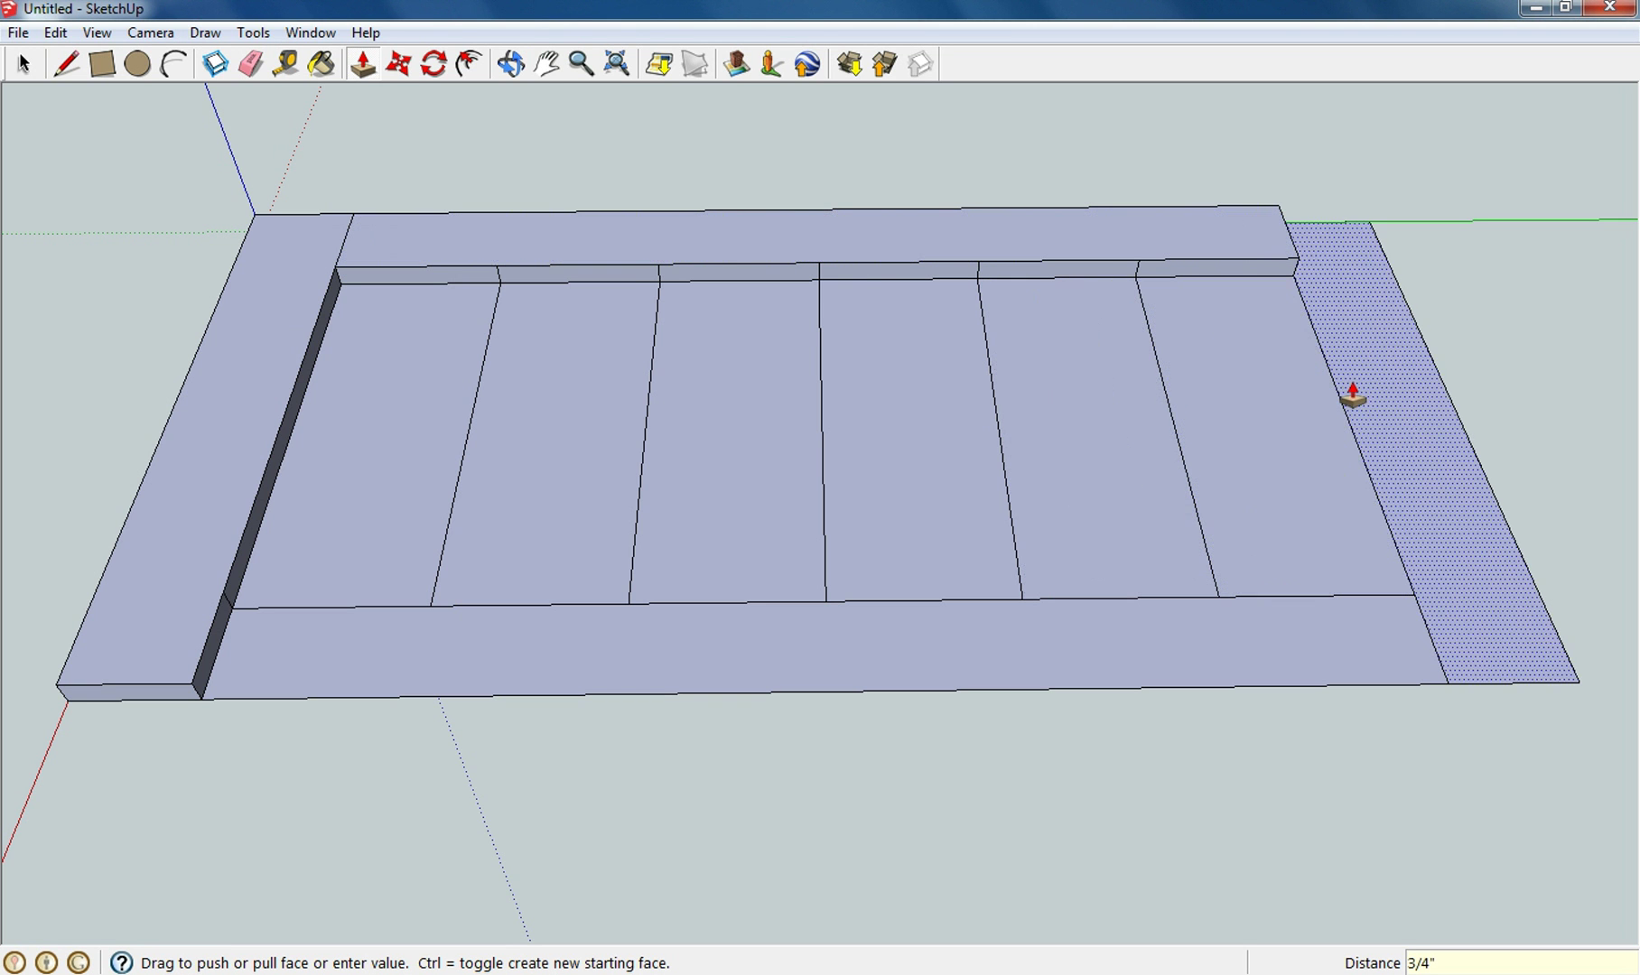
left_click_drag(1353, 388, 1340, 355)
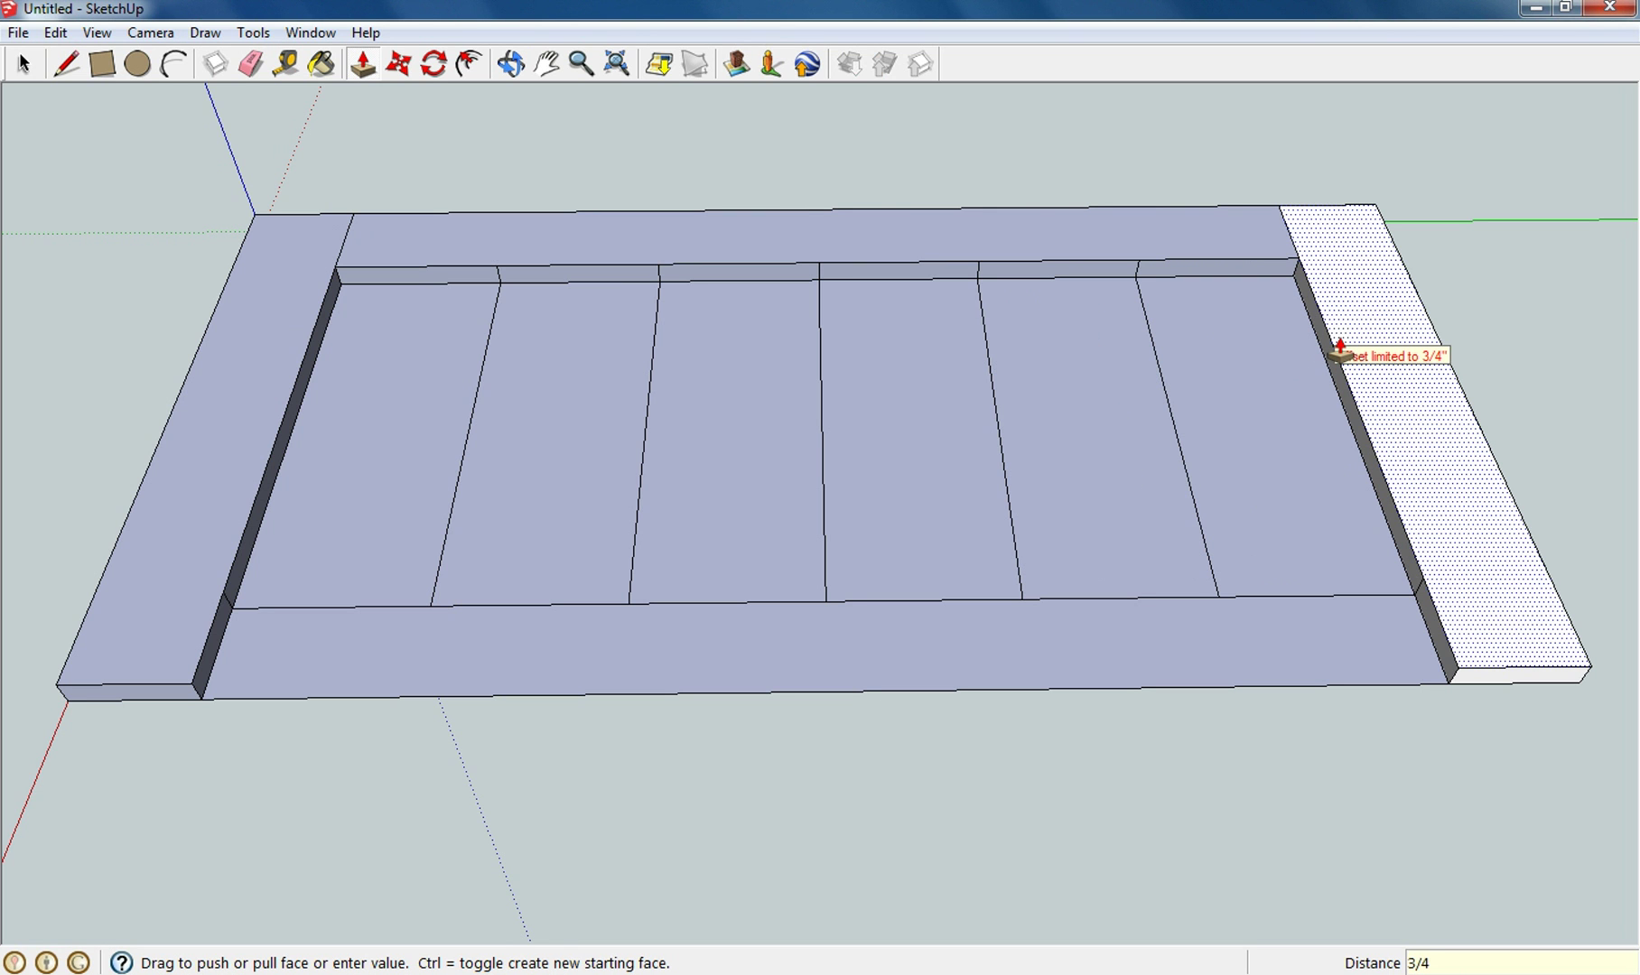
key("Return")
Step: Raise all six boards 3/4 inch, working from rightmost to leftmost
left_click_drag(1255, 425, 1282, 392)
mouse_move(1136, 410)
left_mouse_down()
mouse_move(1105, 428)
mouse_move(1105, 415)
left_mouse_up()
left_click_drag(935, 521, 931, 508)
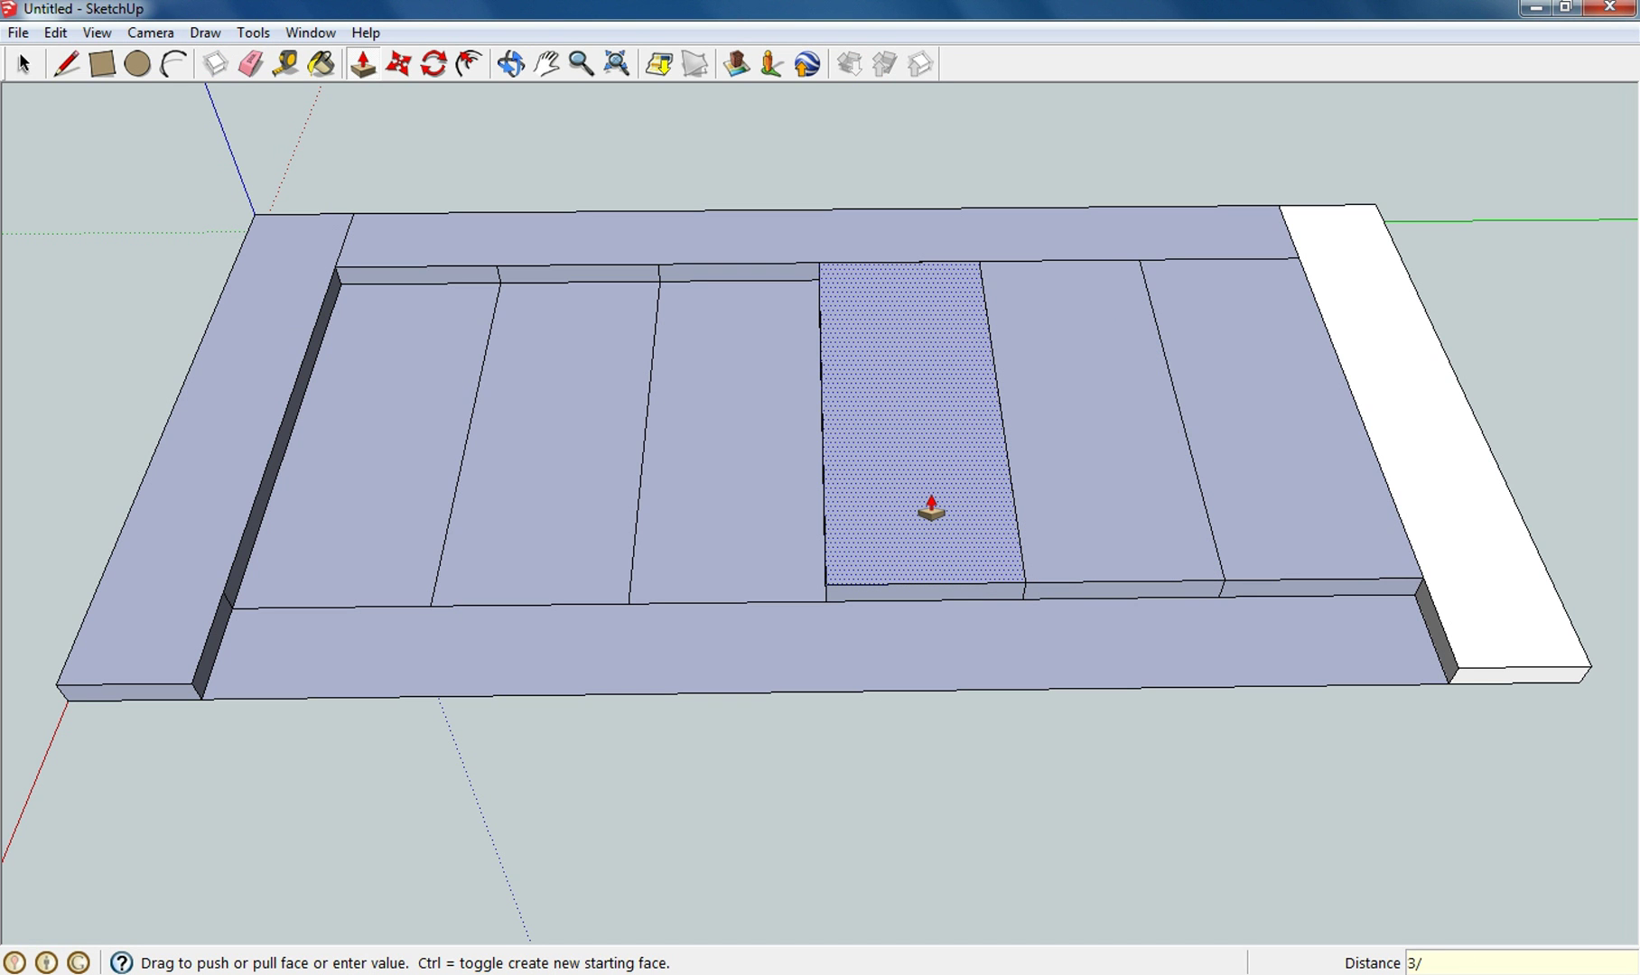
left_click_drag(732, 541, 740, 520)
left_click_drag(586, 550, 579, 520)
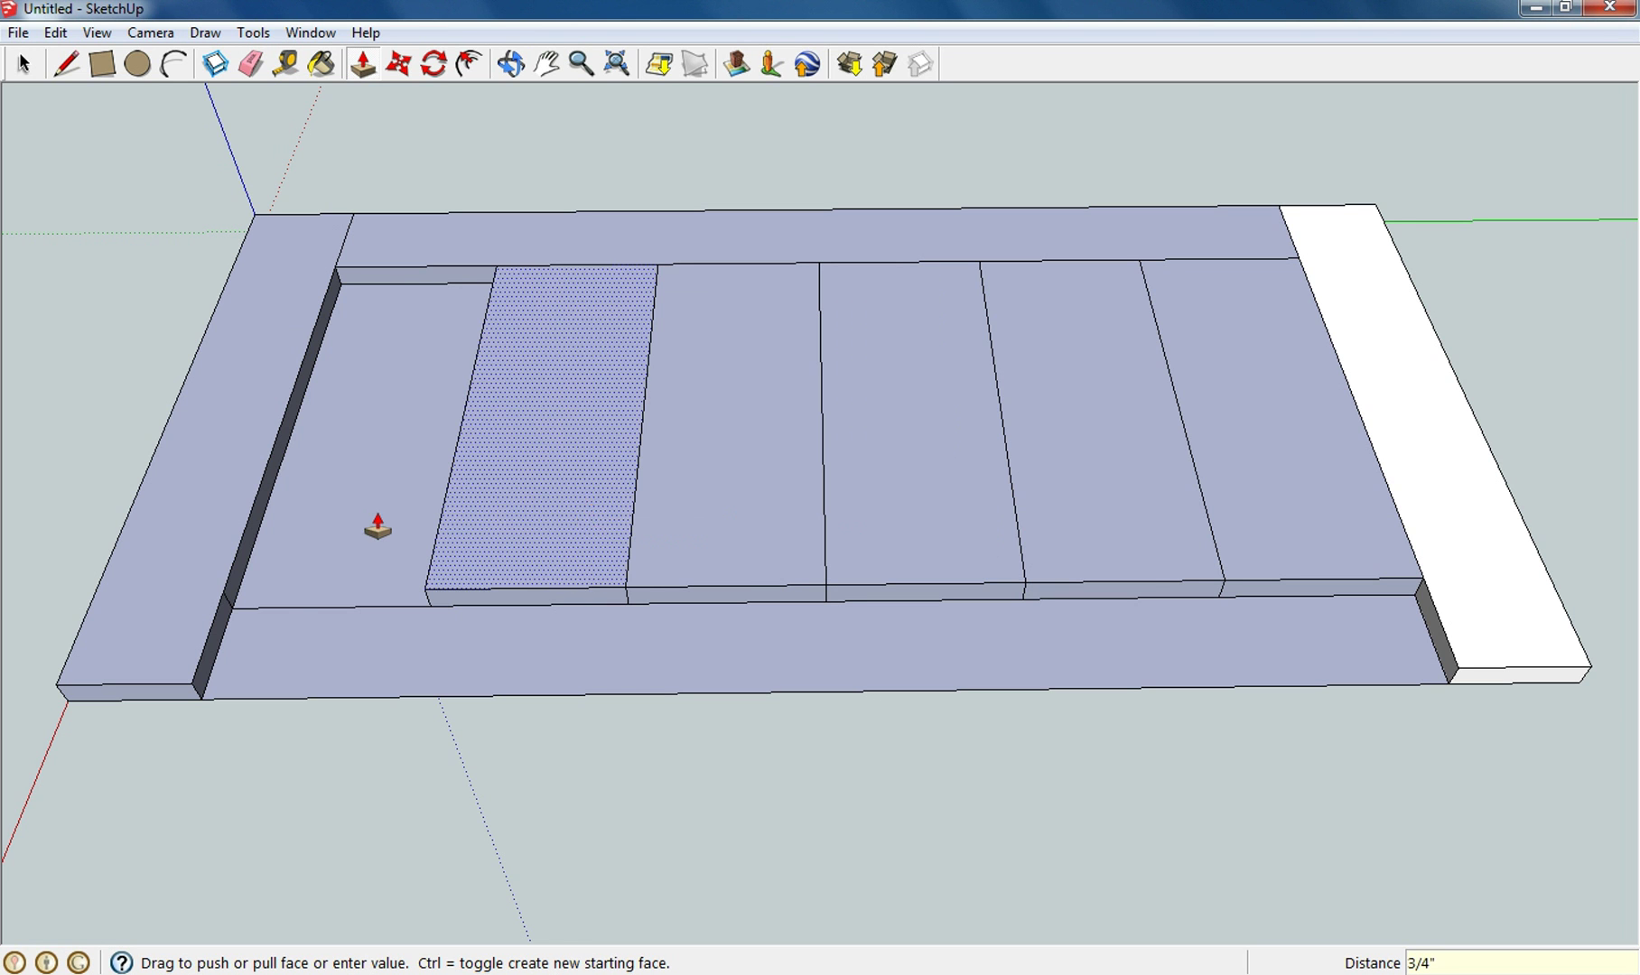
left_click_drag(369, 524, 377, 522)
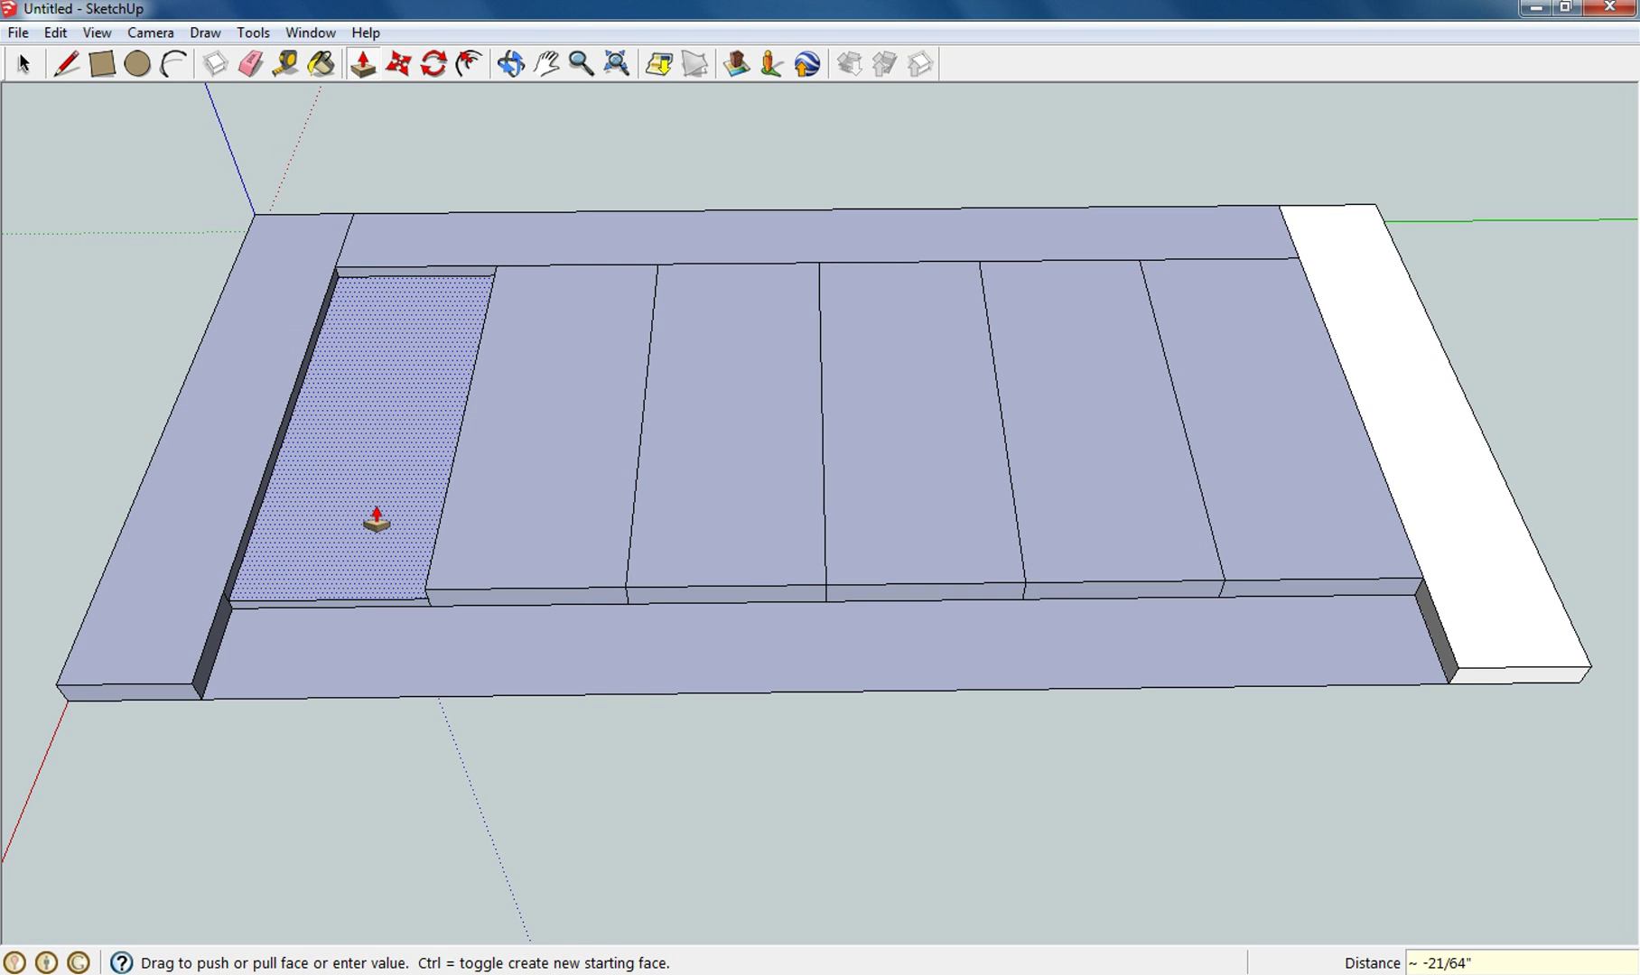
Step: Pull the bottom border rail up to the same 3/4 inch height
left_click_drag(376, 522, 380, 515)
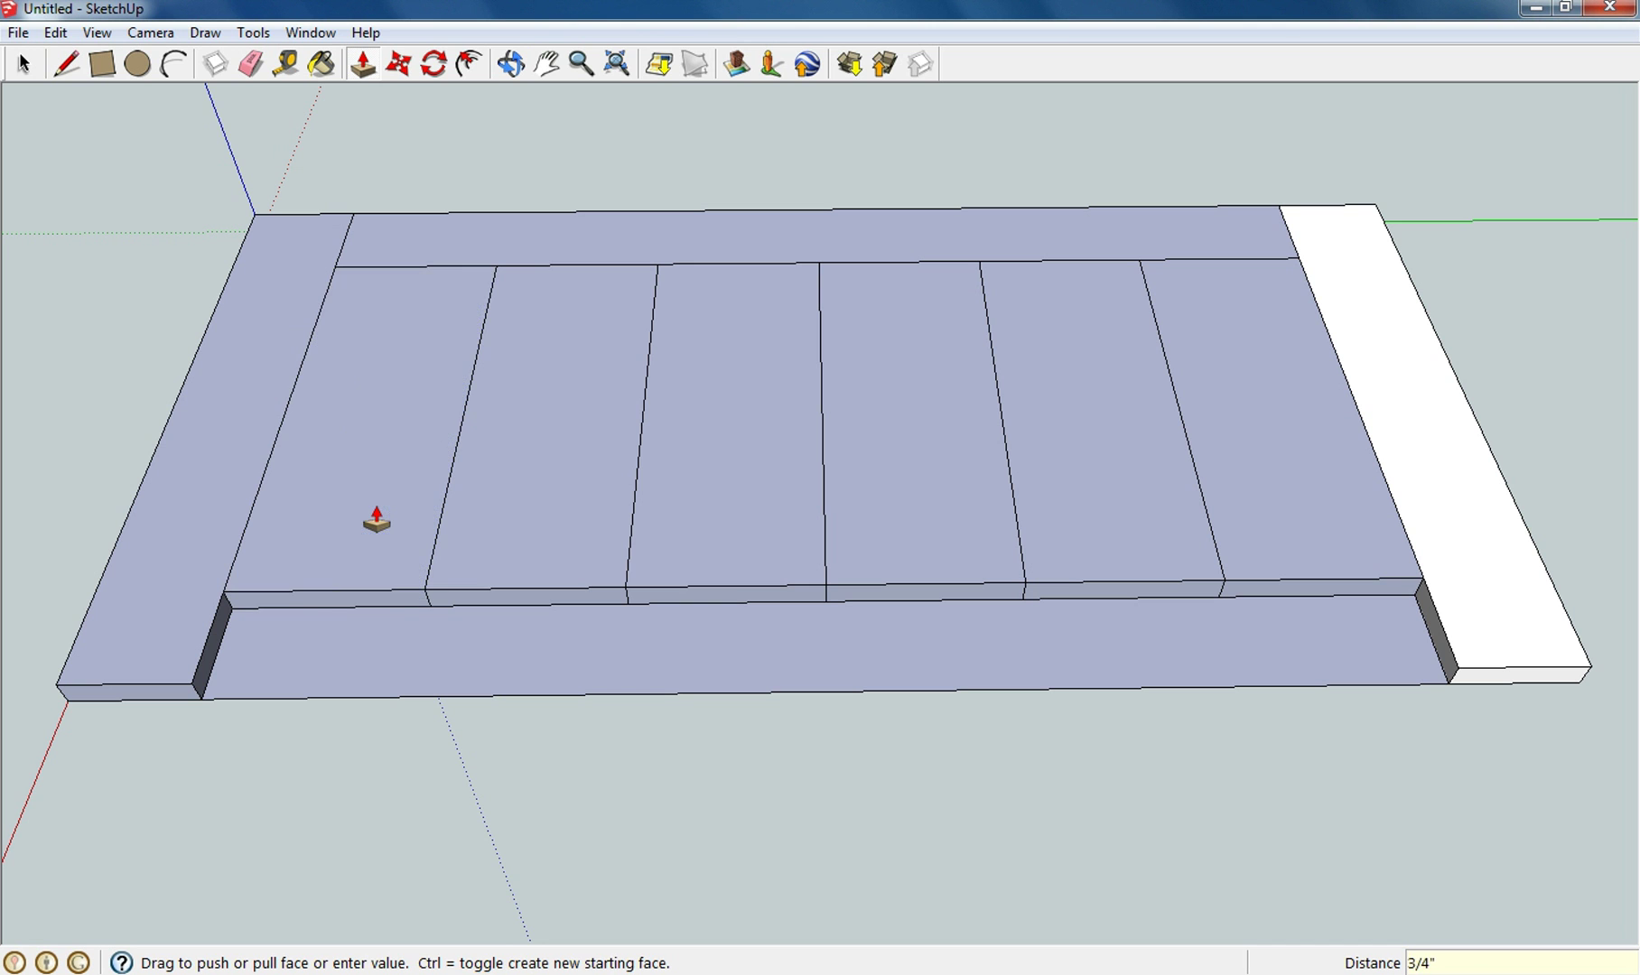
left_click_drag(461, 647, 562, 645)
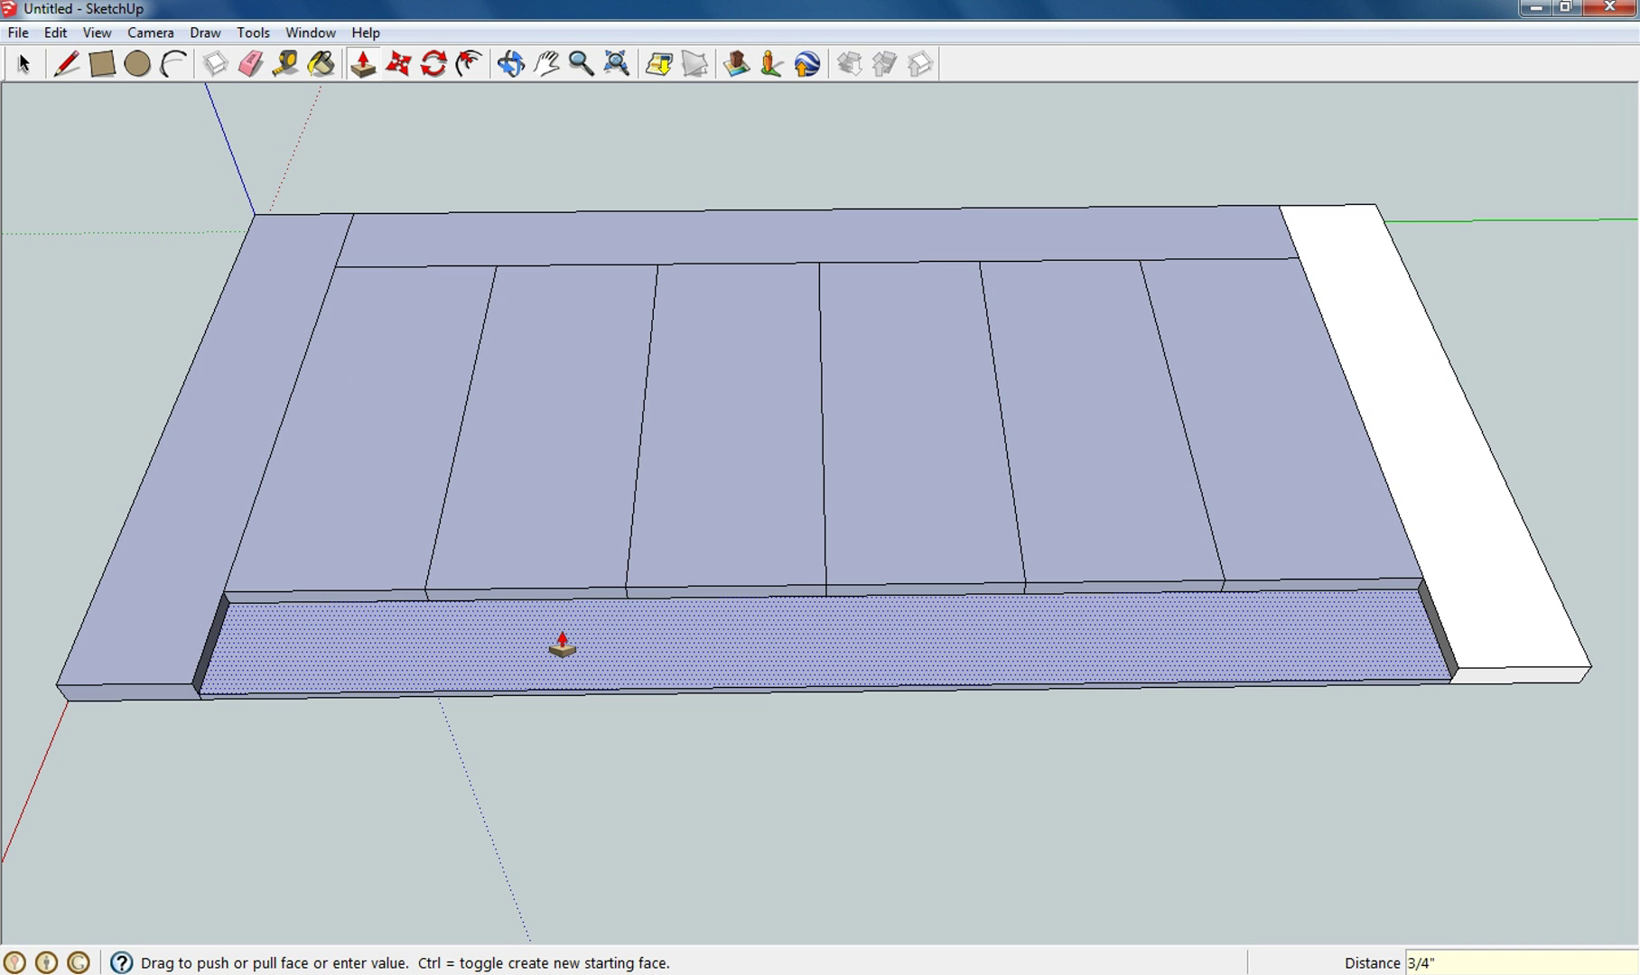
key("Escape")
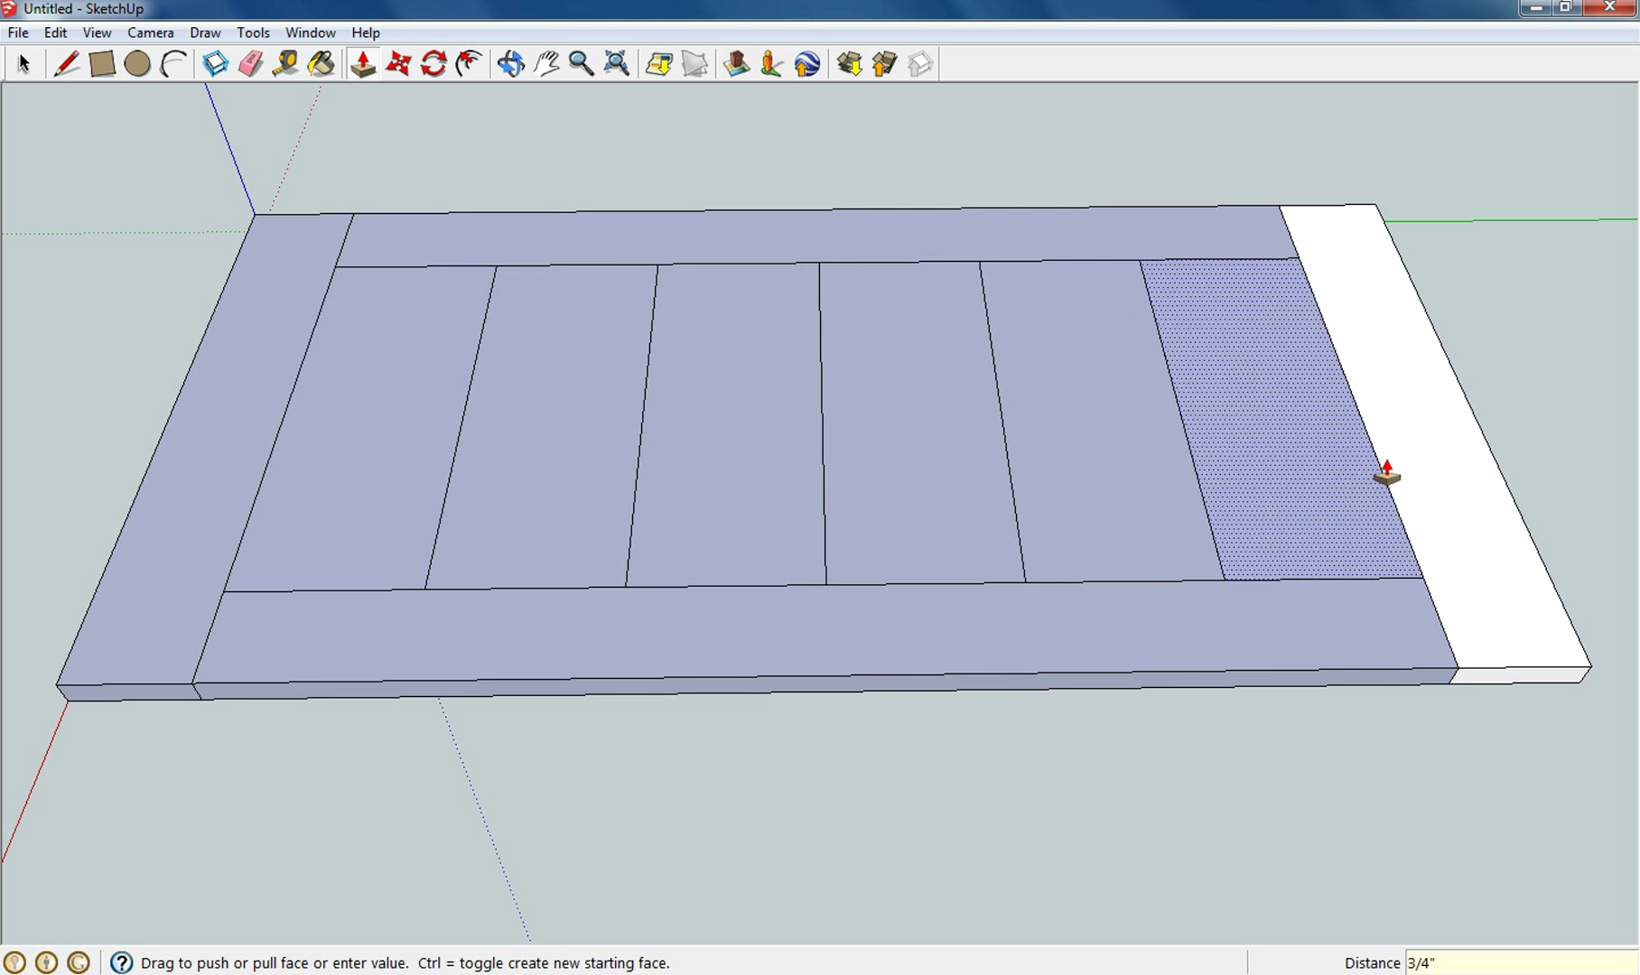
Step: Orbit the model to inspect the underside of the 3/4-inch tabletop
left_click(511, 64)
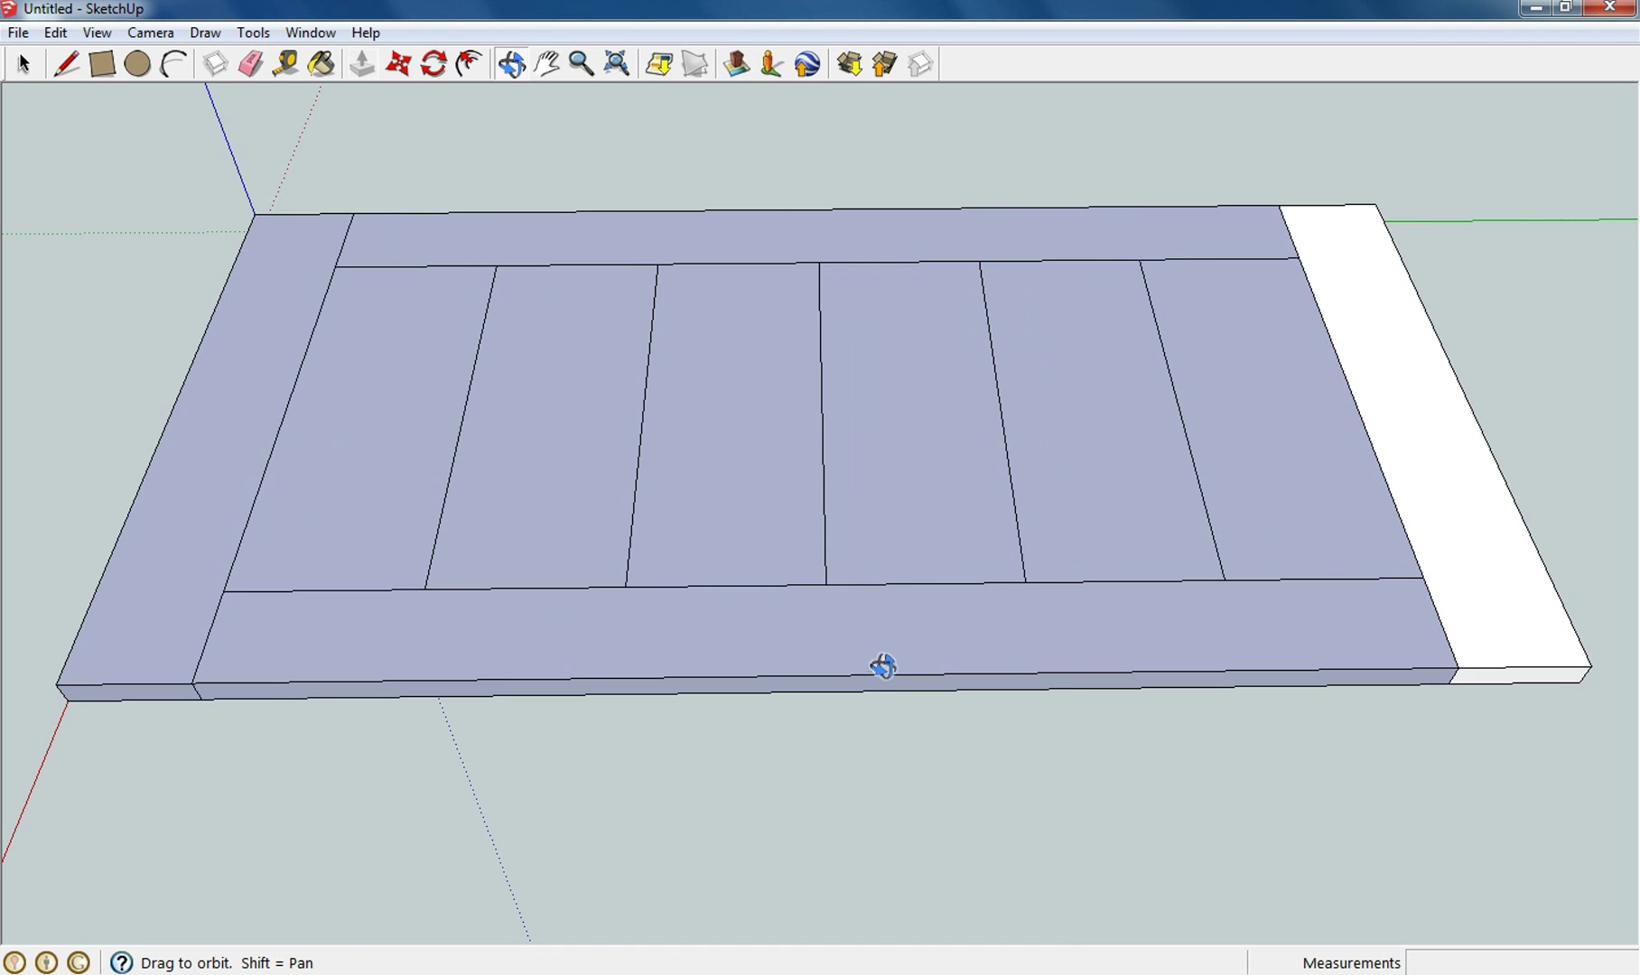
left_click_drag(882, 666, 1039, 436)
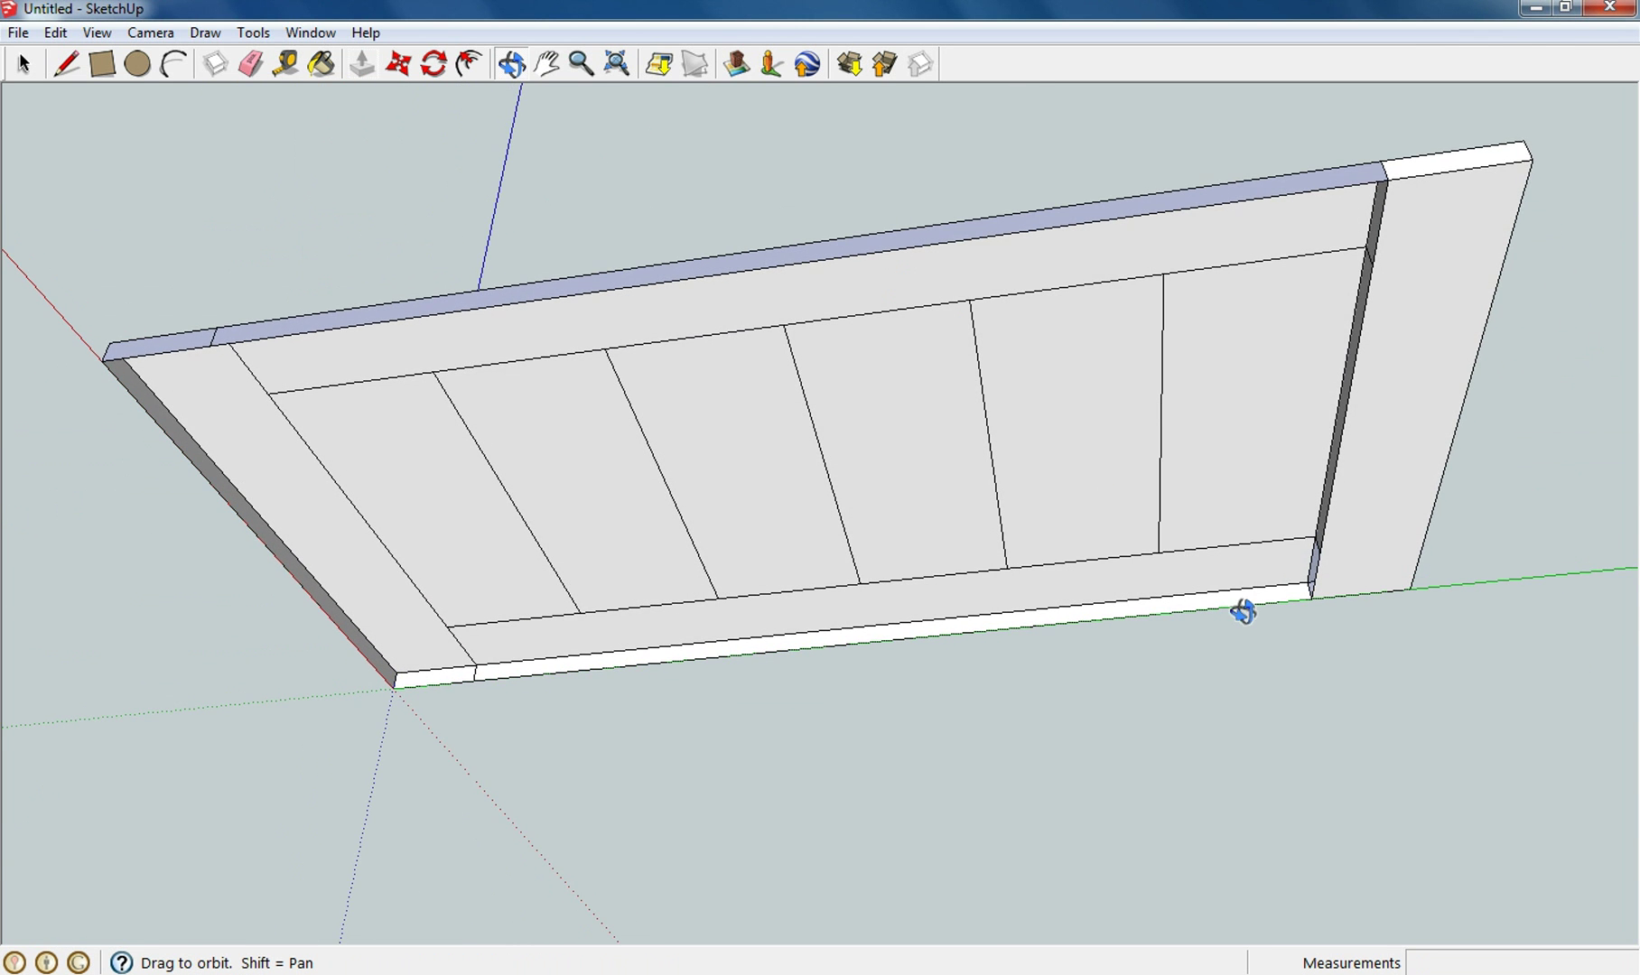
left_click_drag(1243, 613, 1307, 565)
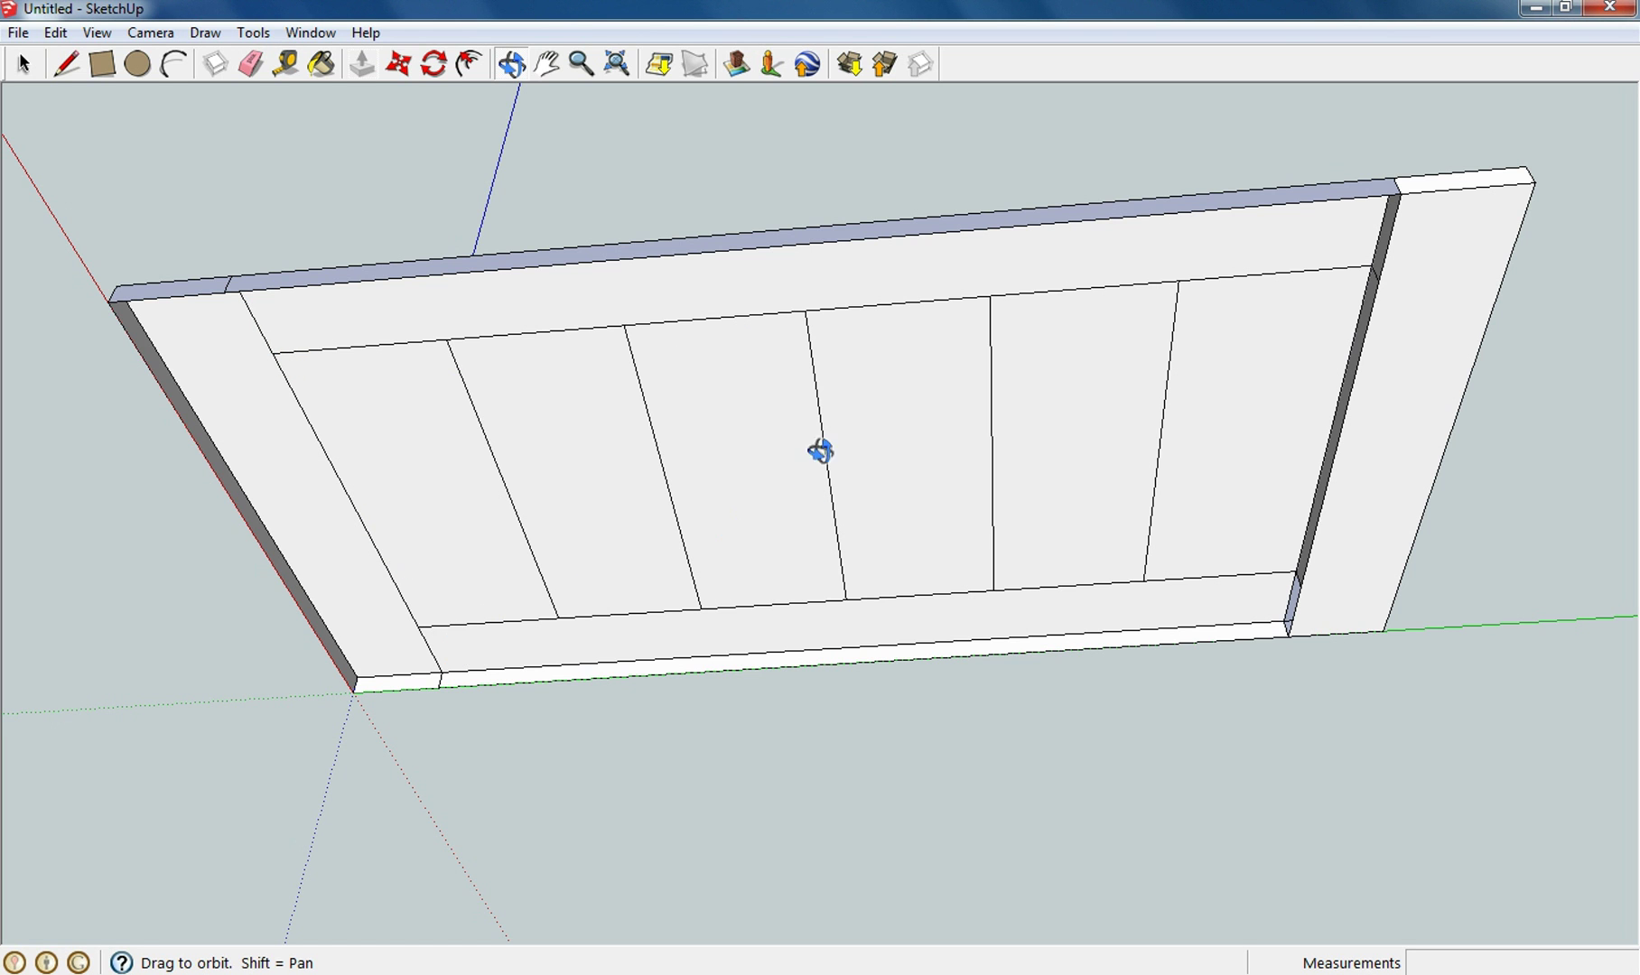
mouse_move(779, 267)
left_mouse_down()
mouse_move(791, 407)
mouse_move(989, 334)
mouse_move(1195, 316)
left_mouse_up()
left_click(250, 63)
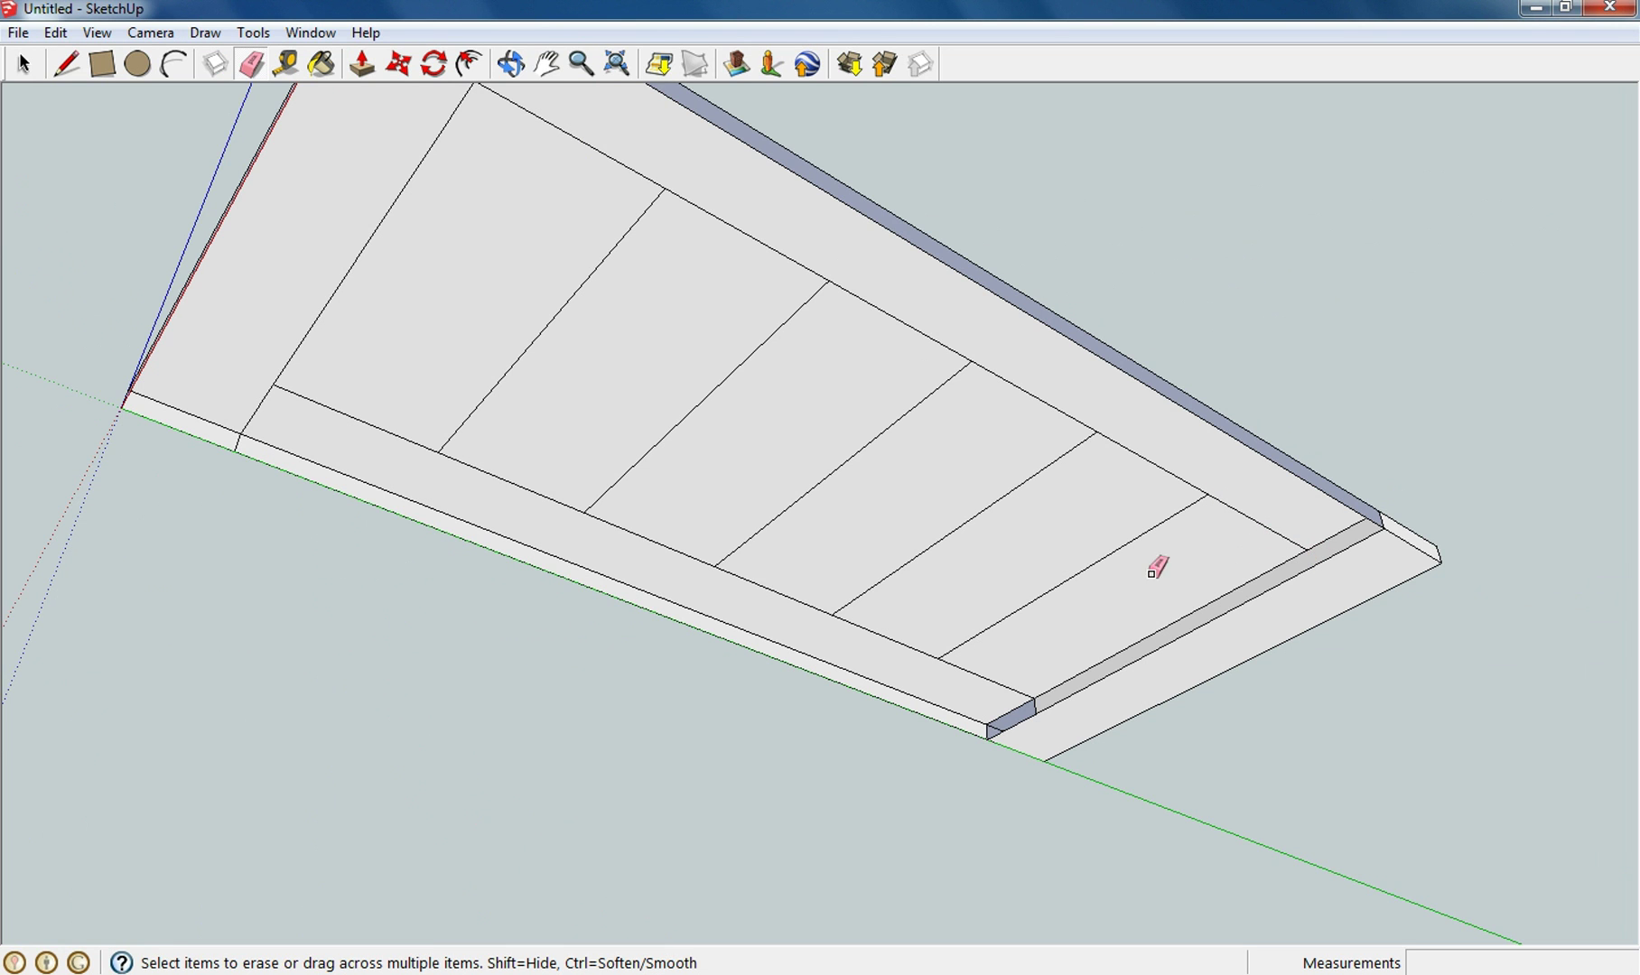
left_click(1038, 706)
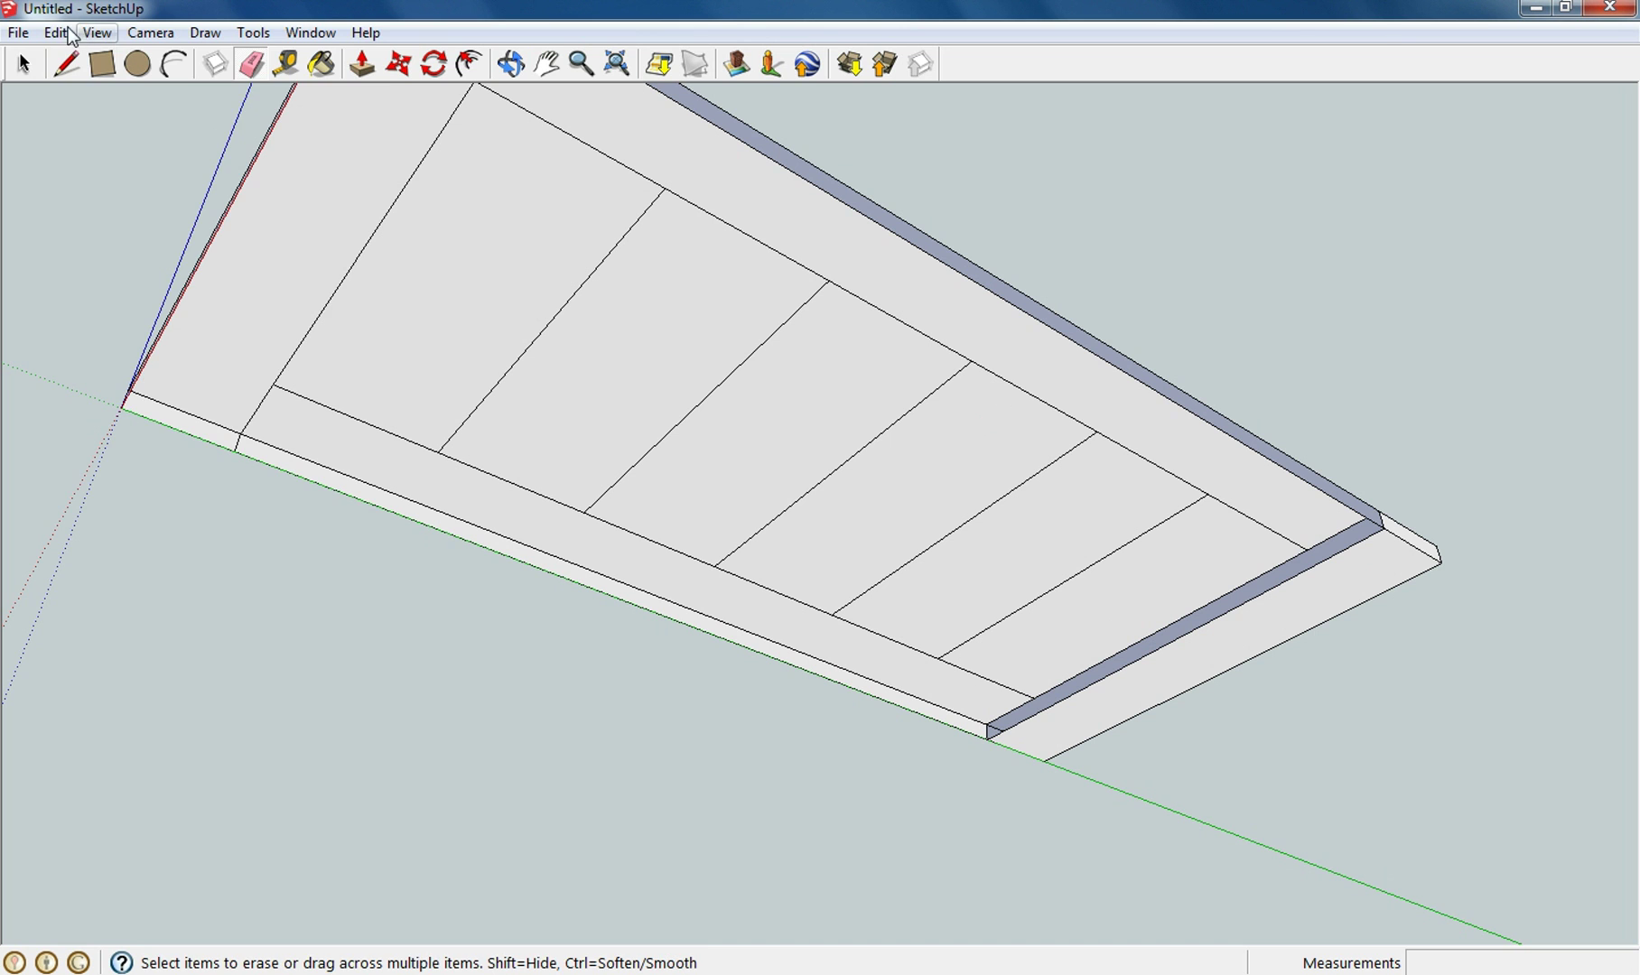
left_click(55, 33)
left_click(80, 60)
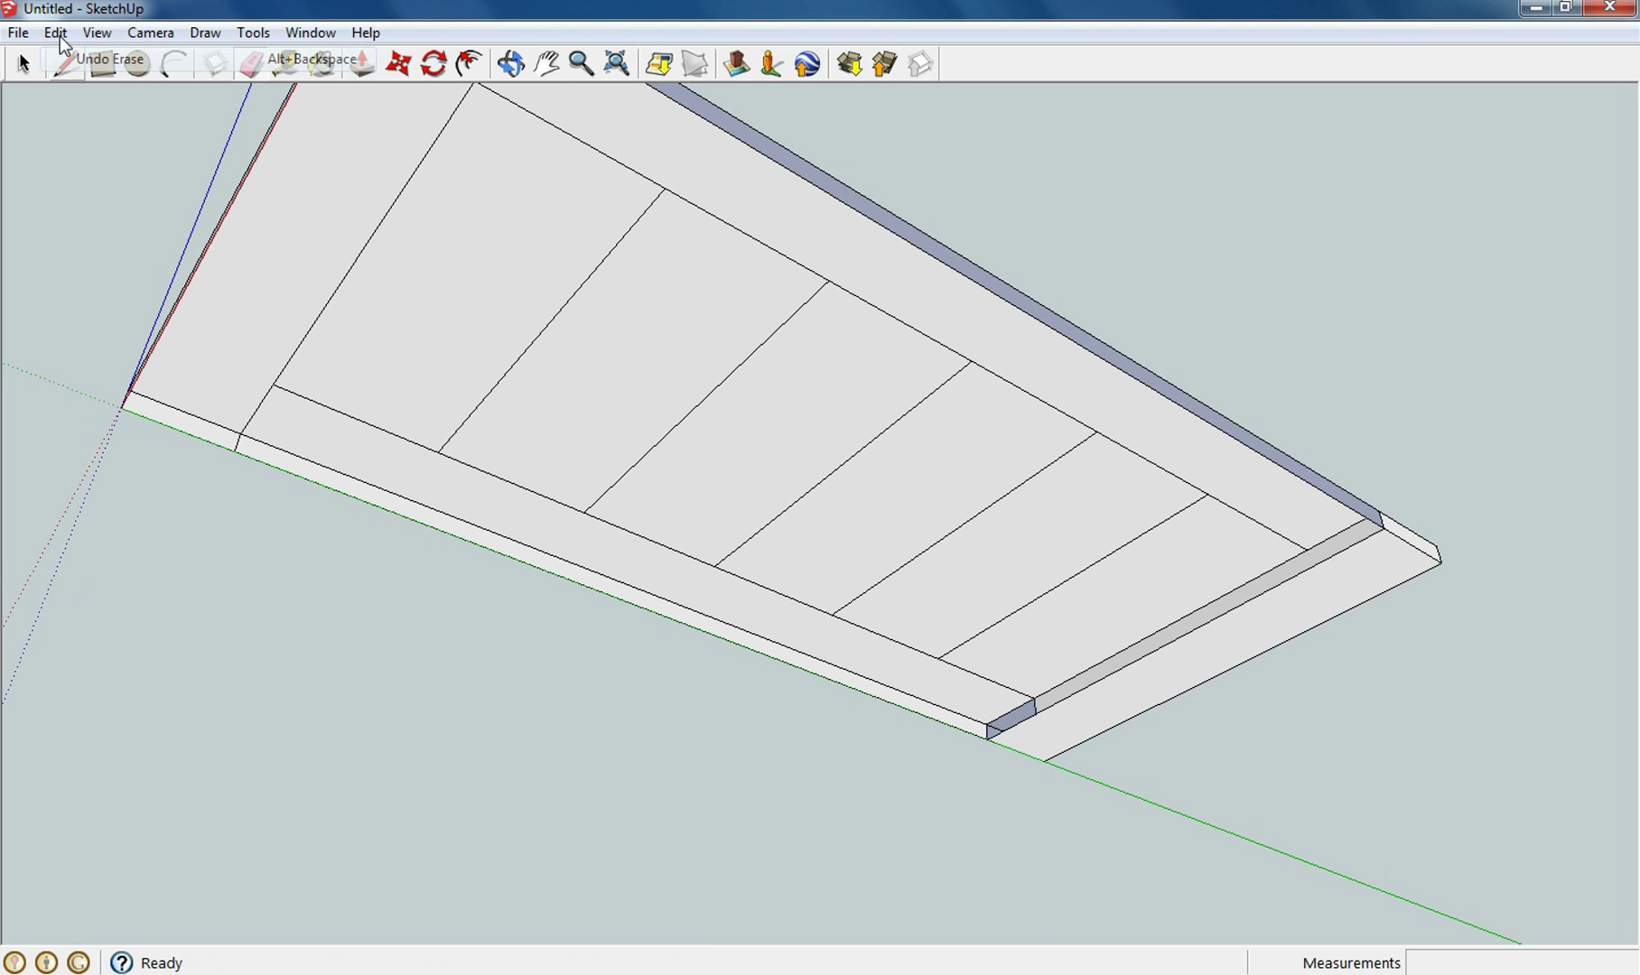
left_click(55, 33)
left_click(98, 59)
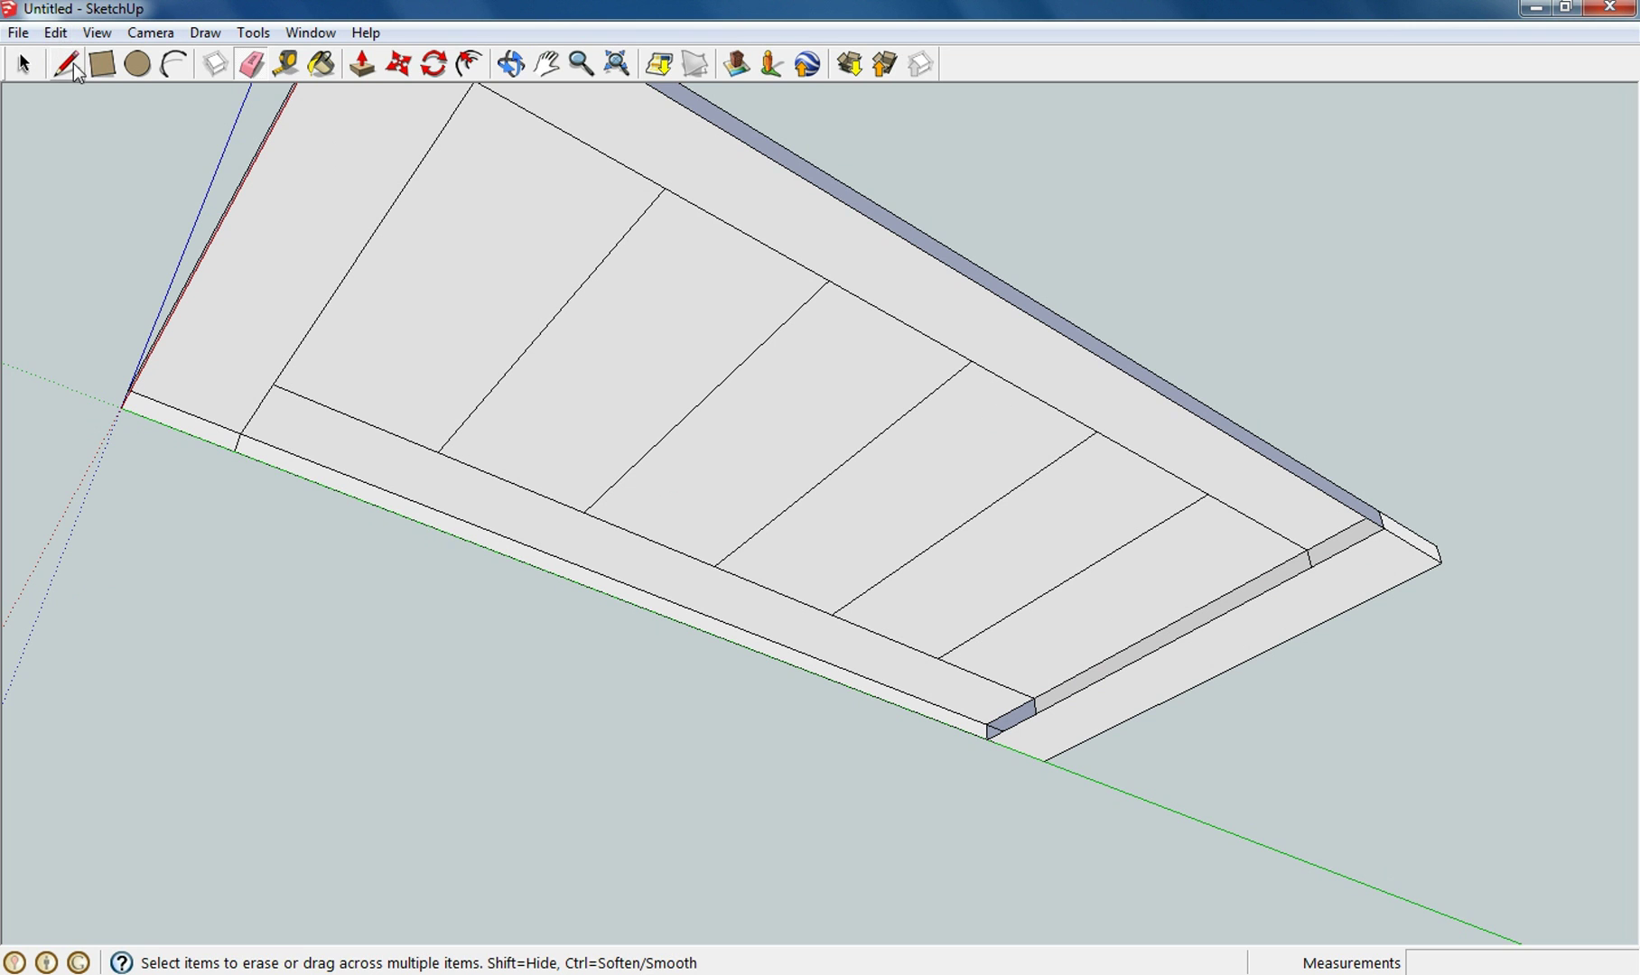
left_click(50, 35)
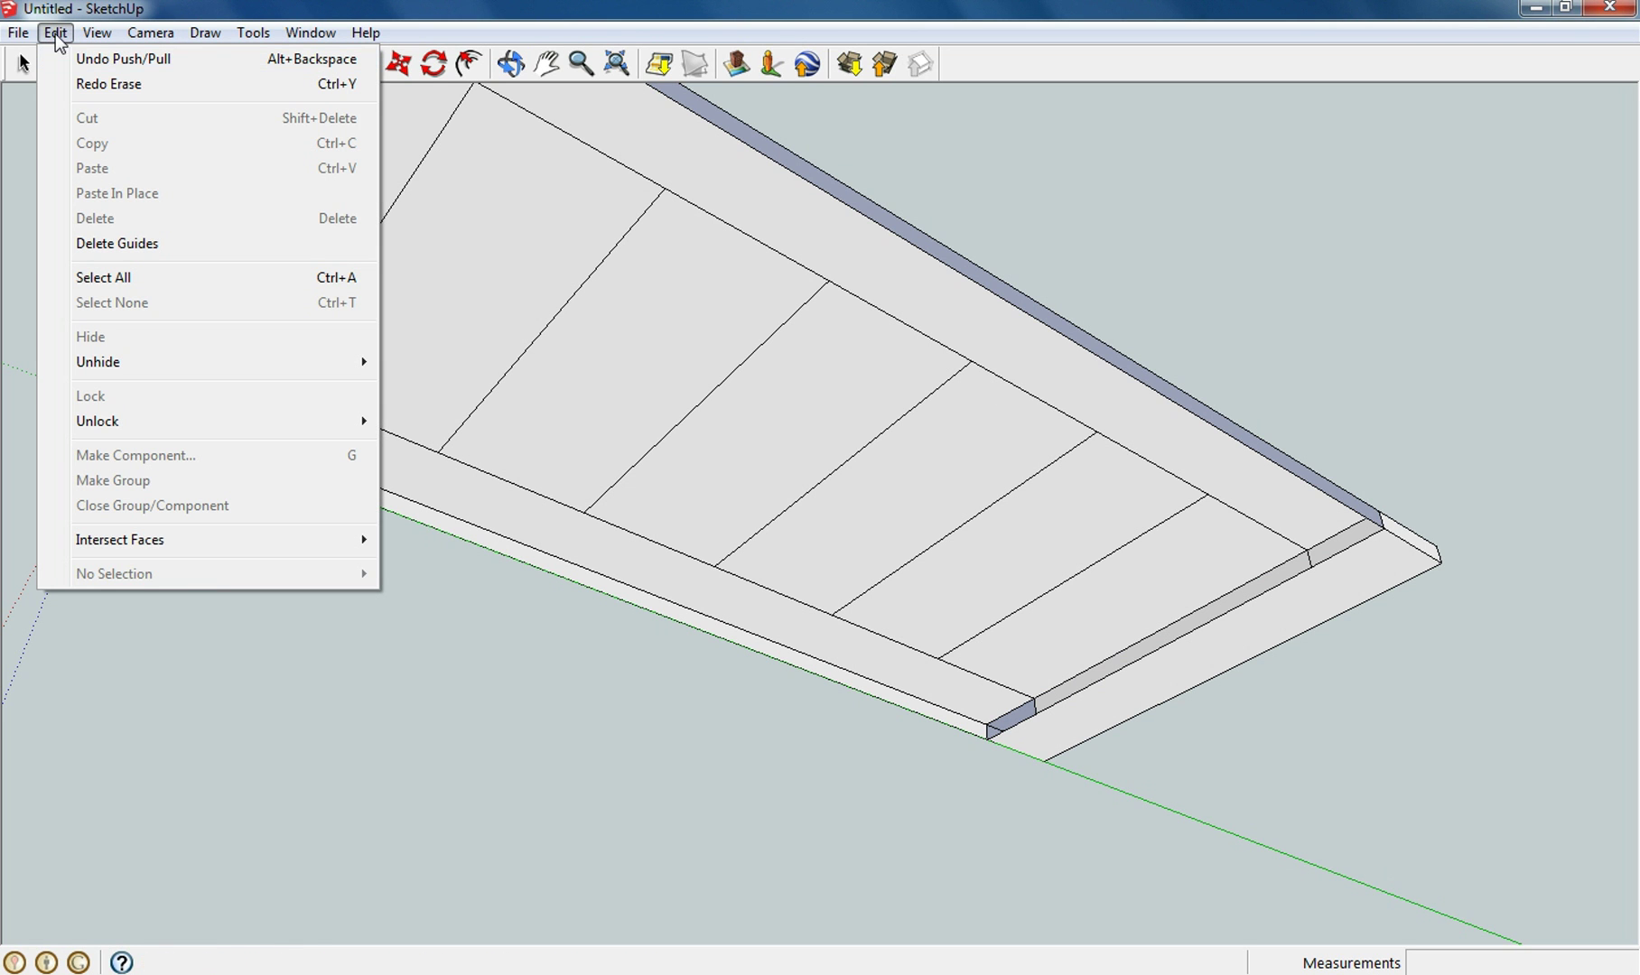
mouse_move(372, 35)
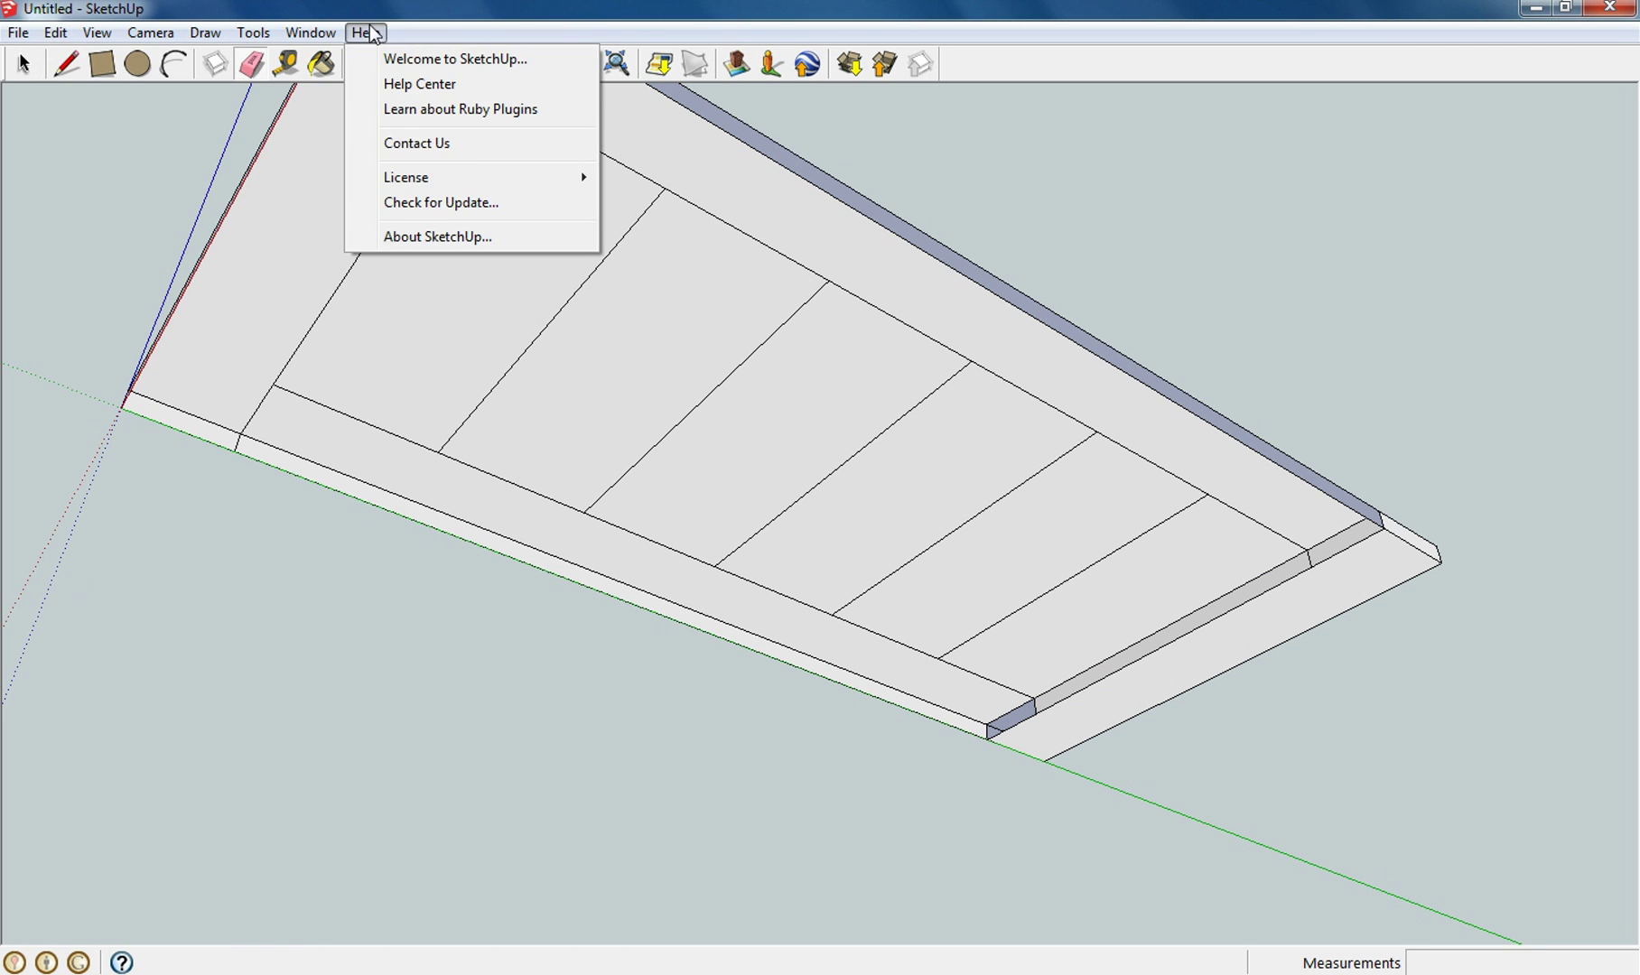
left_click(1045, 213)
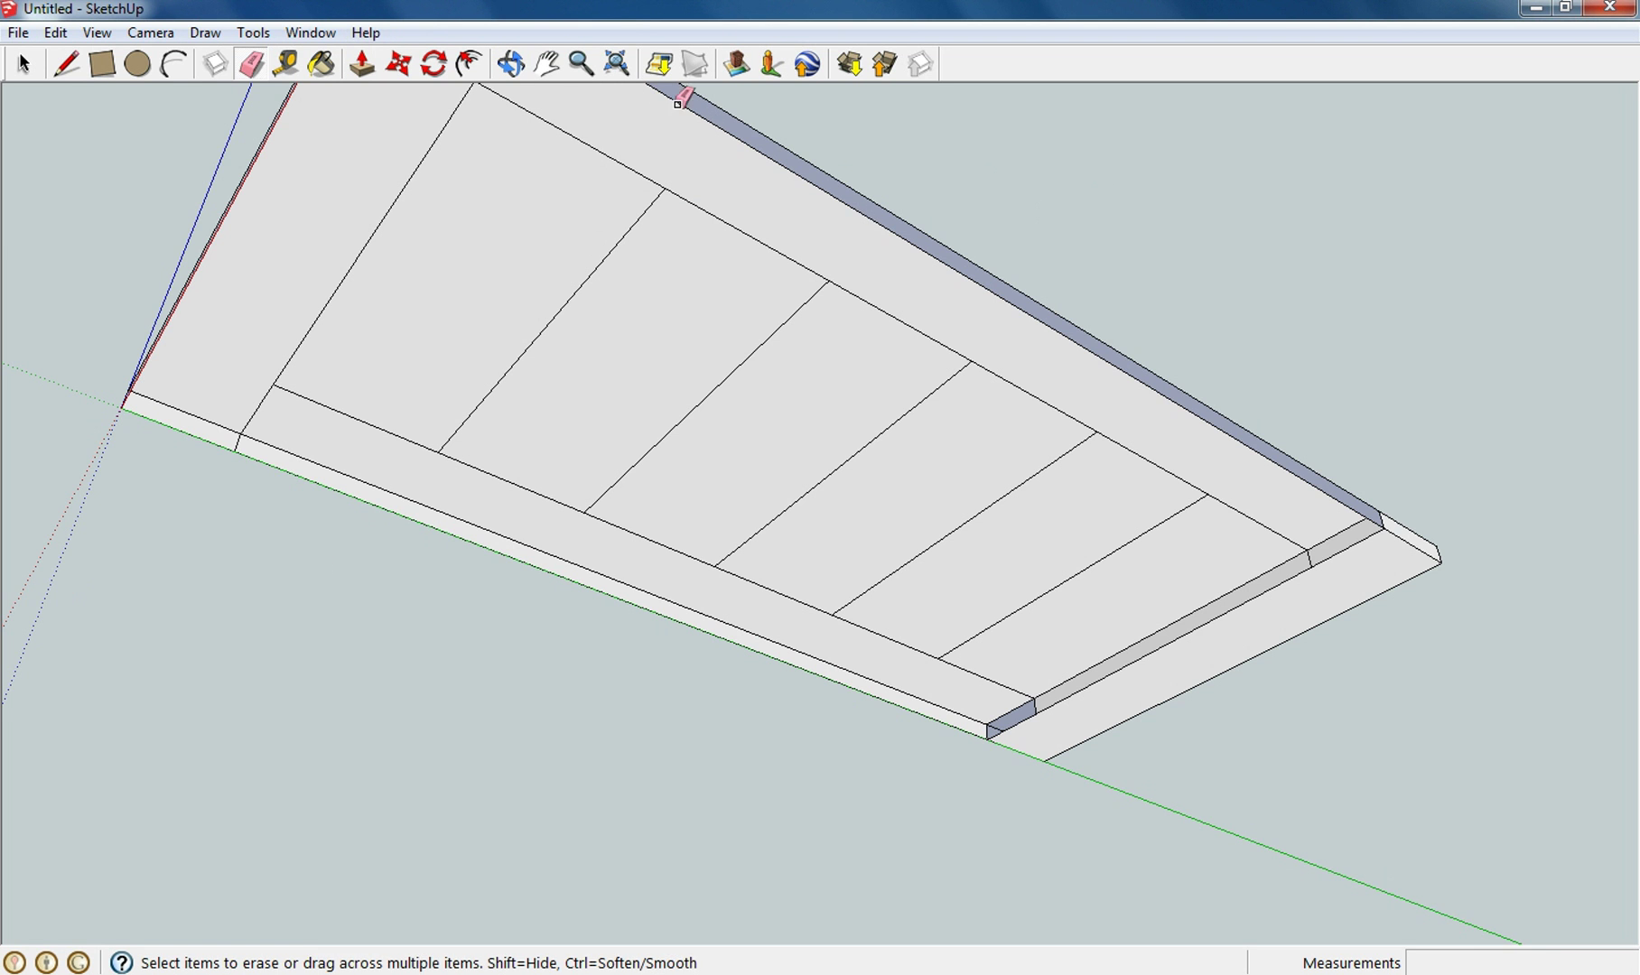
Step: Orbit back to a view from above the tabletop and pan it into the window's centre
left_click(511, 63)
left_click_drag(838, 223, 798, 487)
left_click_drag(692, 522, 644, 491)
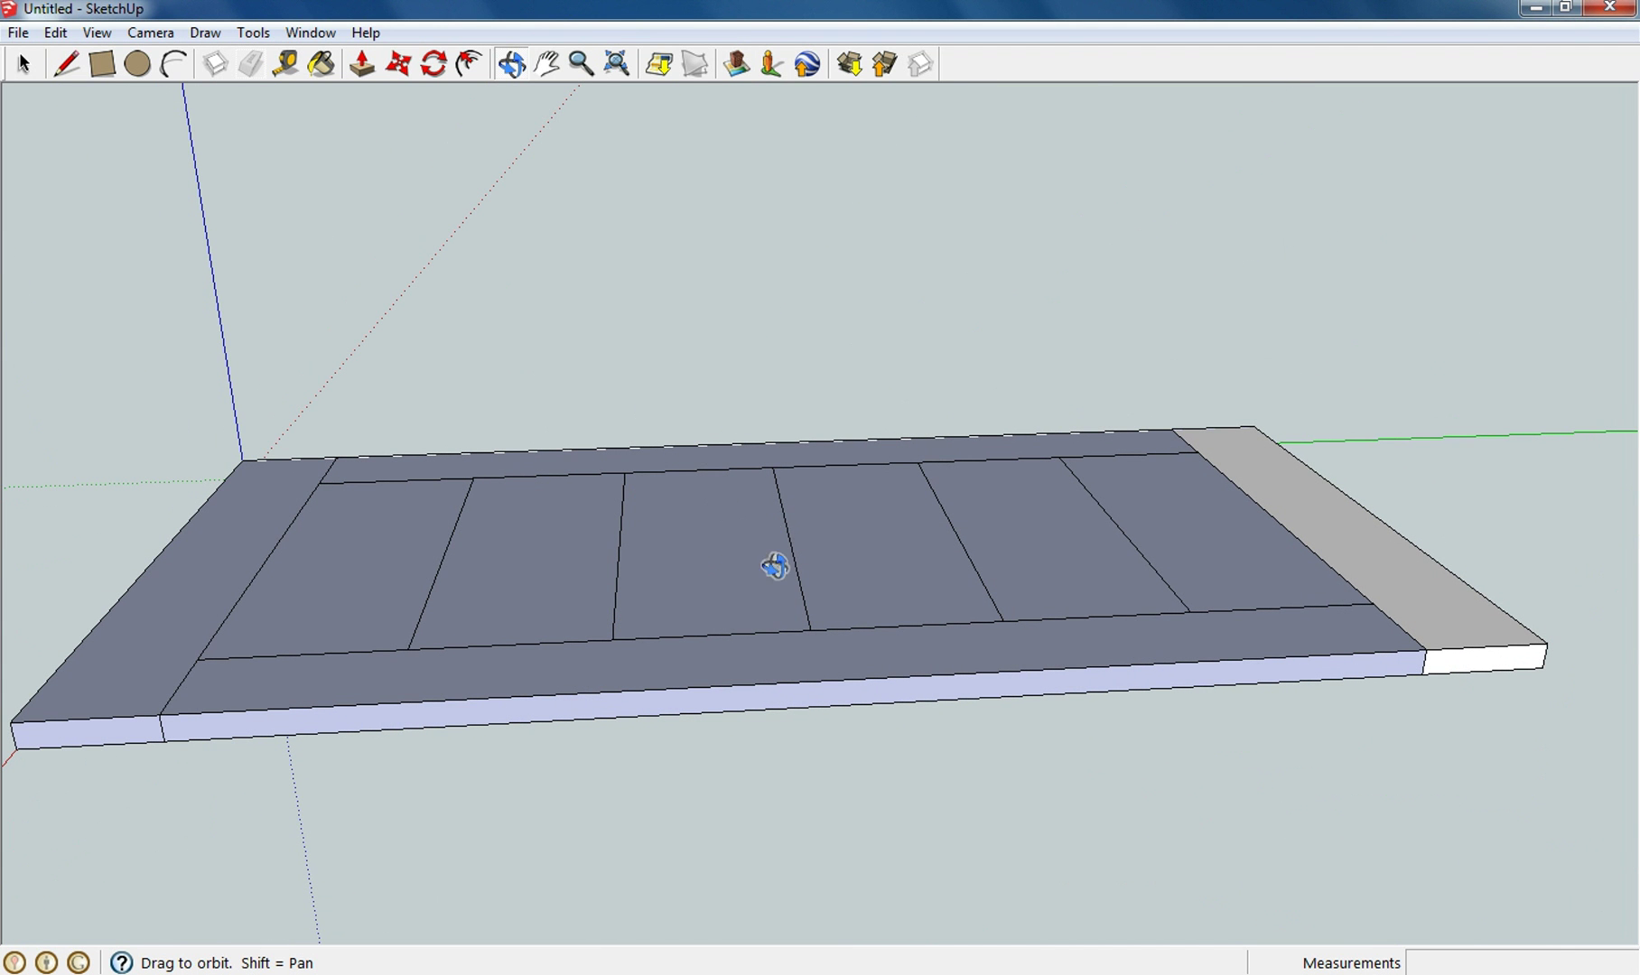
left_click_drag(775, 566, 640, 487)
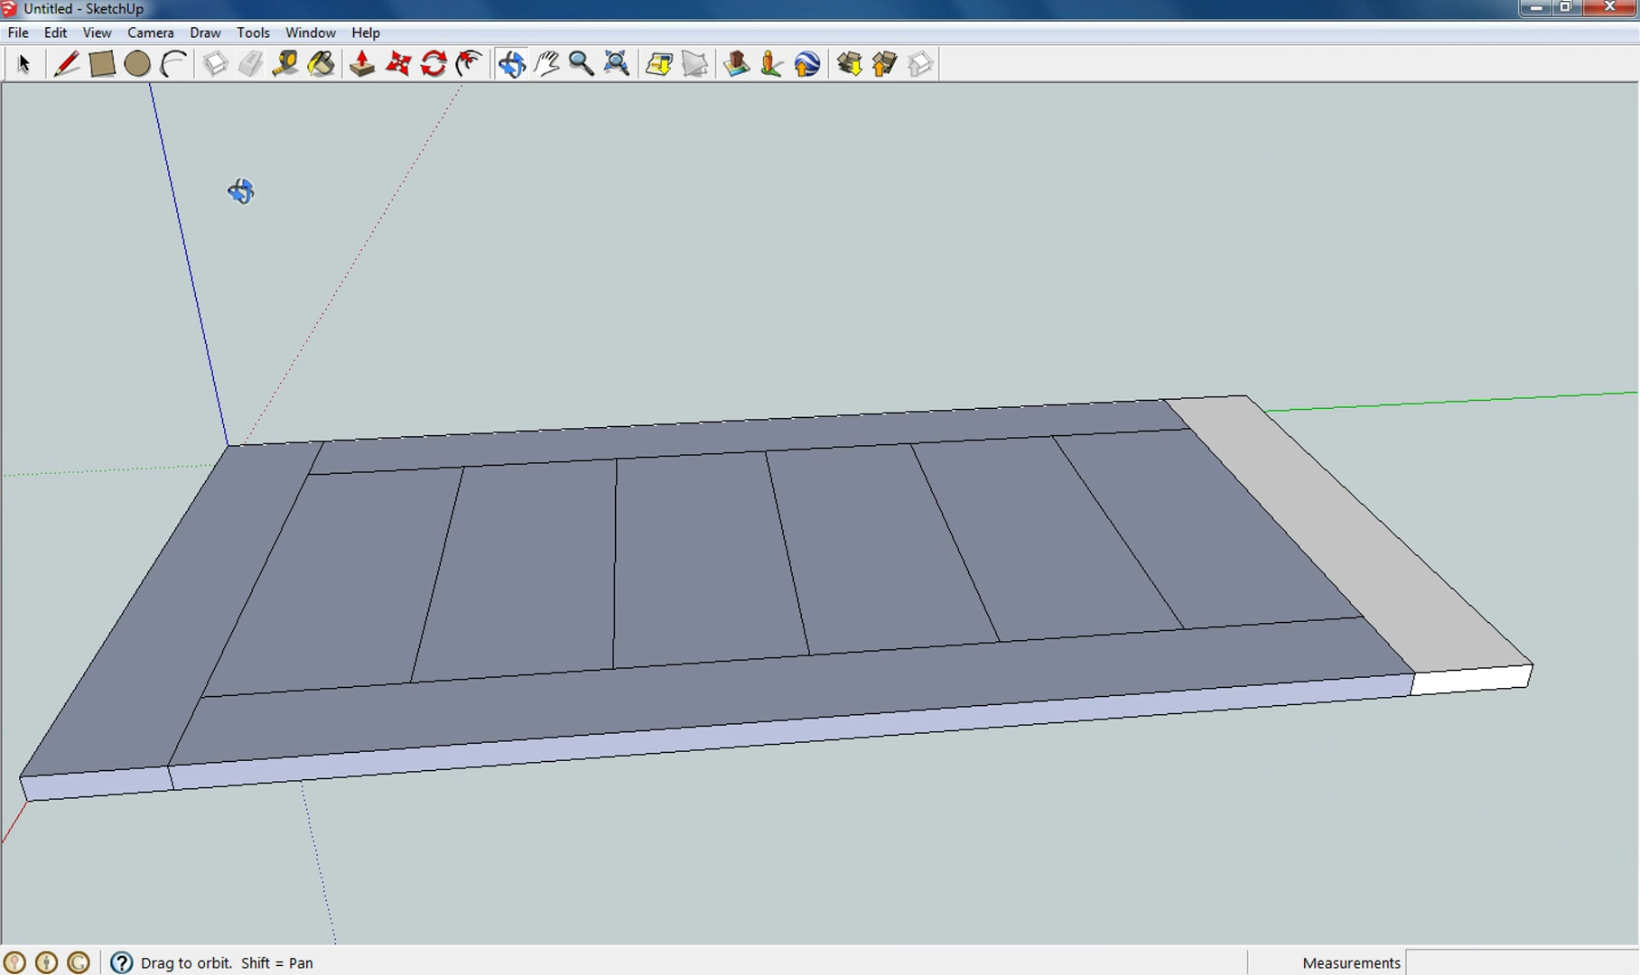
left_click(542, 67)
left_click_drag(483, 282, 479, 237)
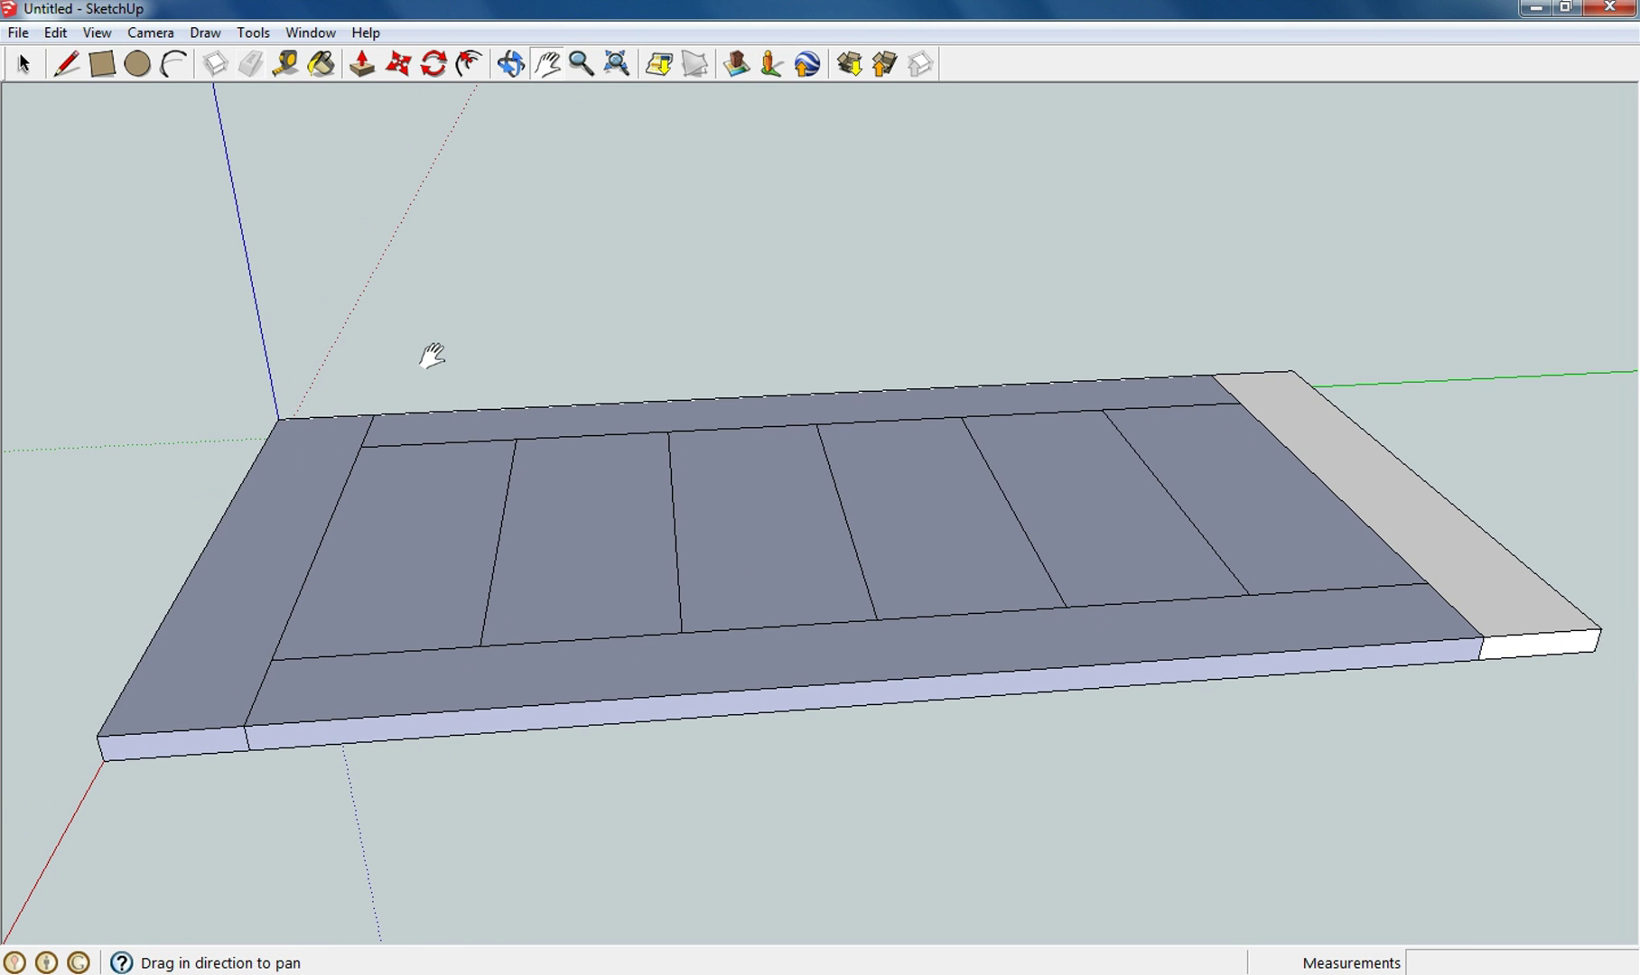